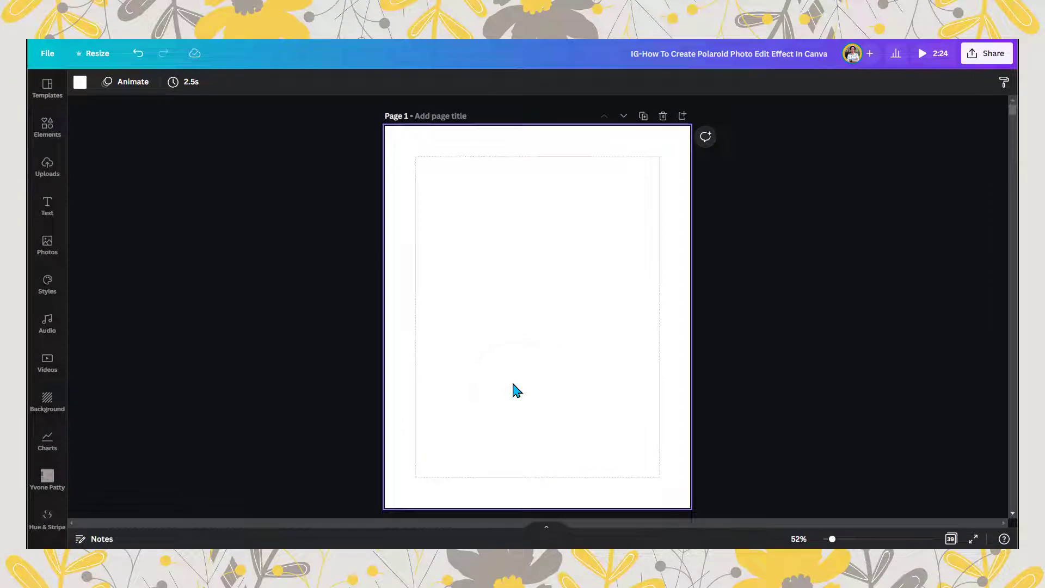
Step: Remove the background from the photo of the woman, erase the leftover bits beside her hand, and apply the result
click(518, 240)
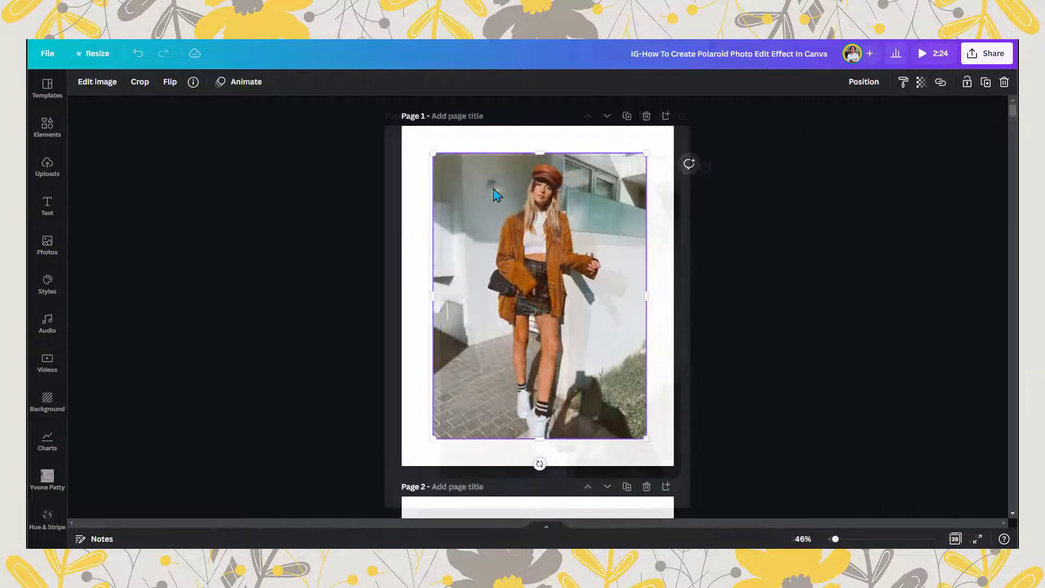
click(96, 82)
click(163, 253)
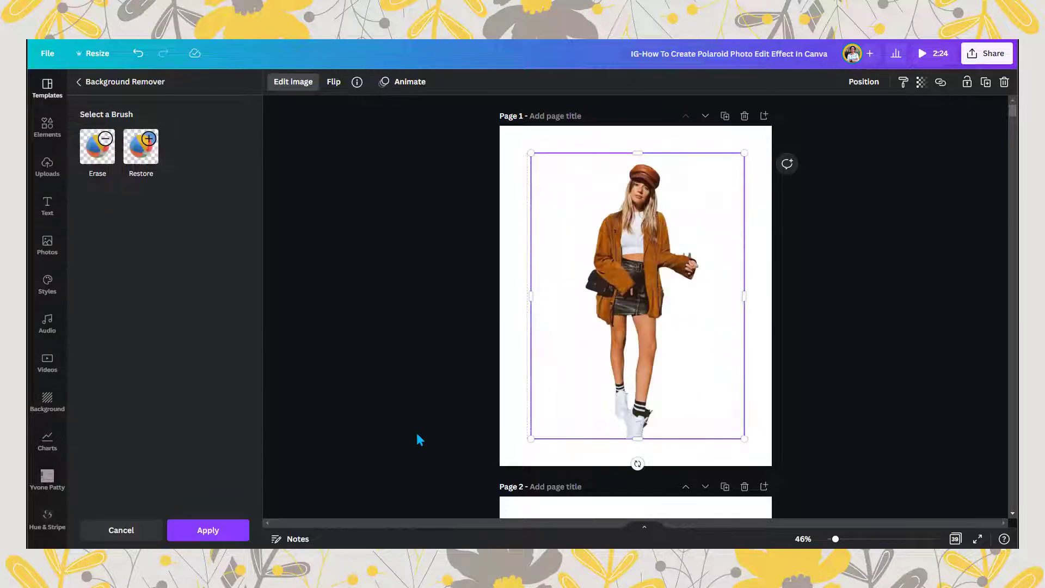
click(96, 148)
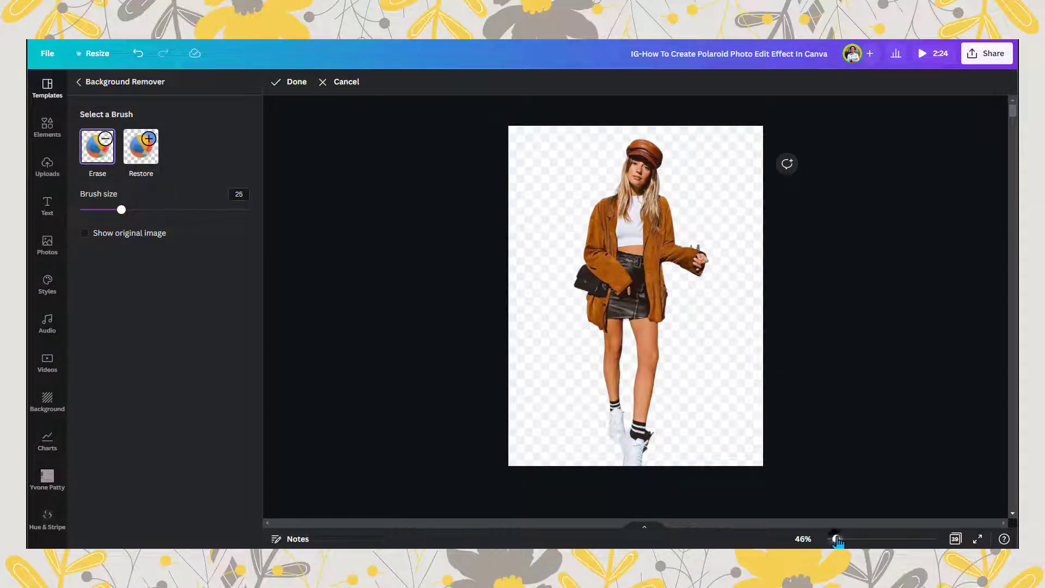
drag(836, 539, 839, 539)
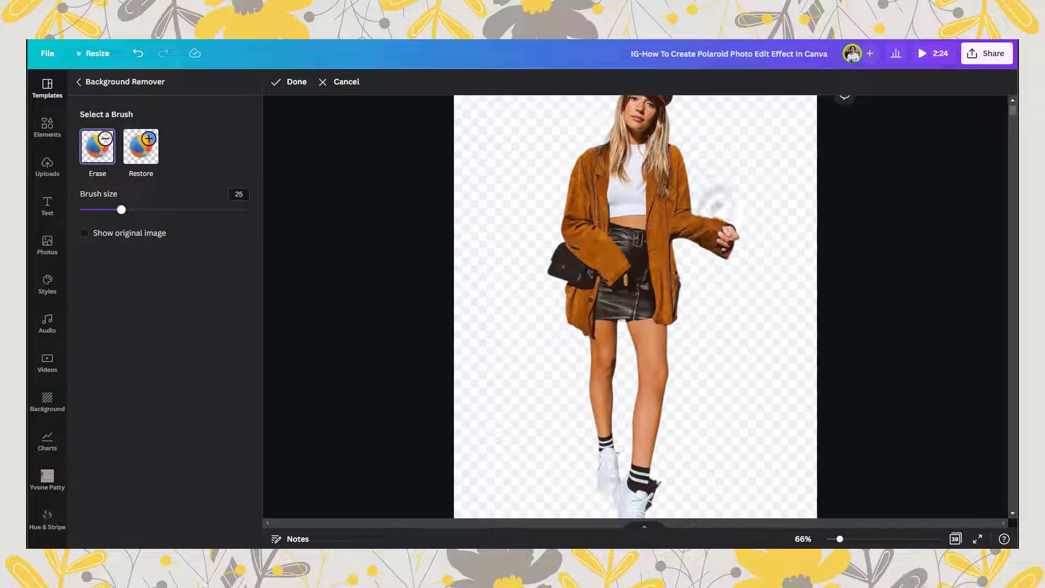
click(298, 83)
click(185, 530)
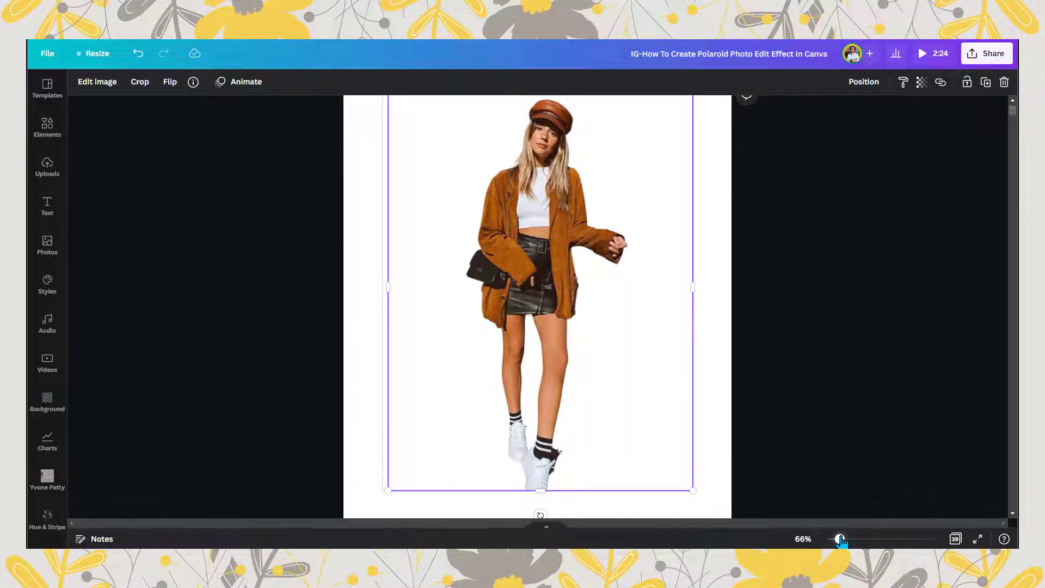
Step: Crop the cutout's two sides and upper edge tightly around the woman's figure
drag(841, 538, 838, 540)
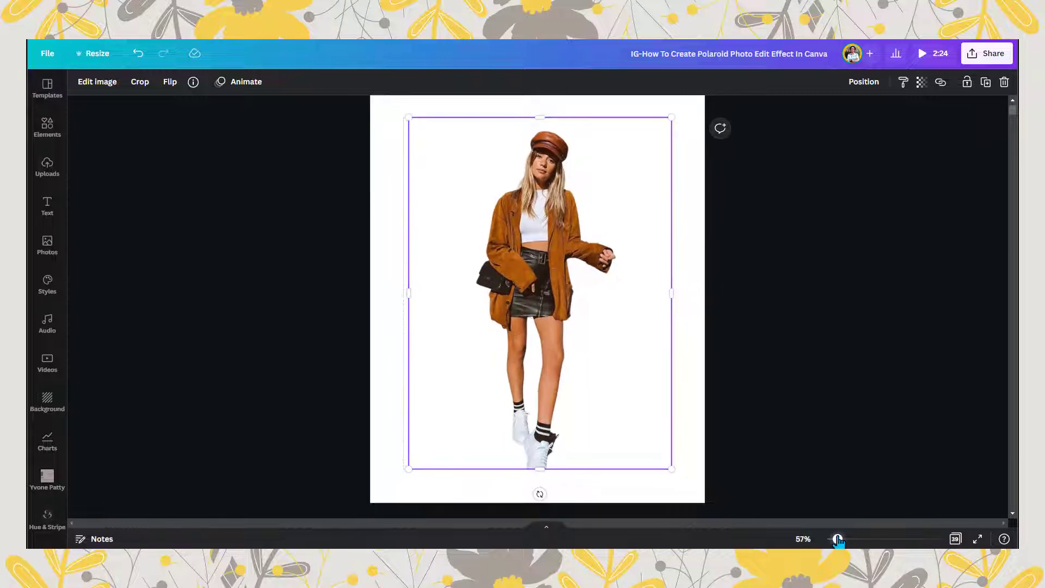
click(699, 405)
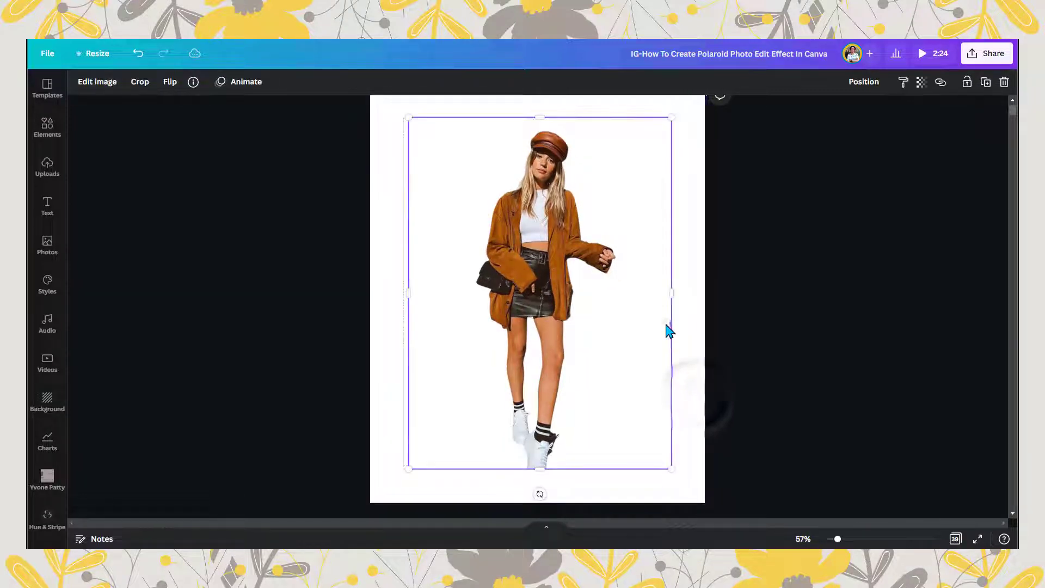
drag(670, 290, 617, 293)
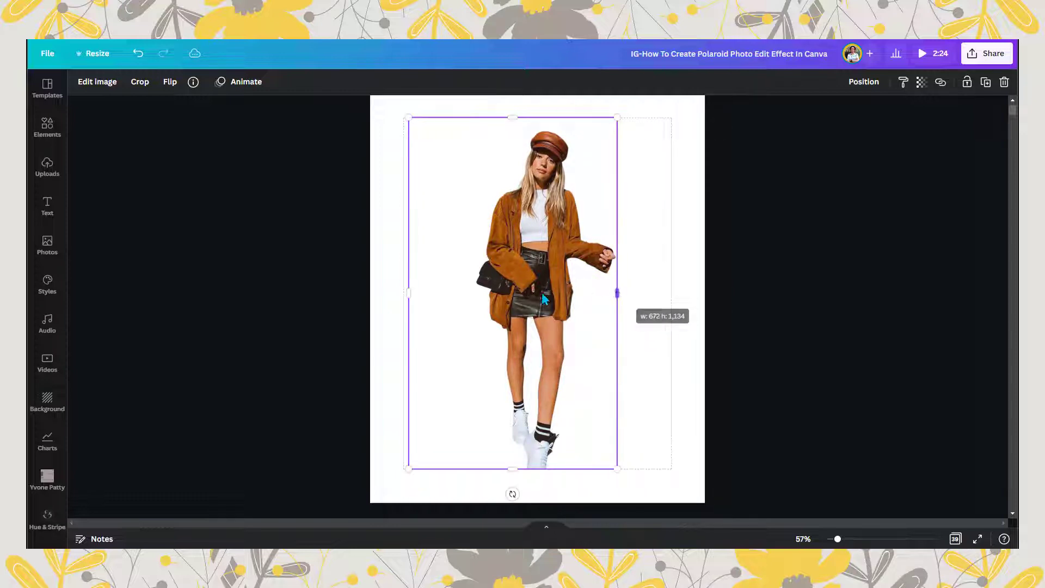
drag(412, 296, 471, 301)
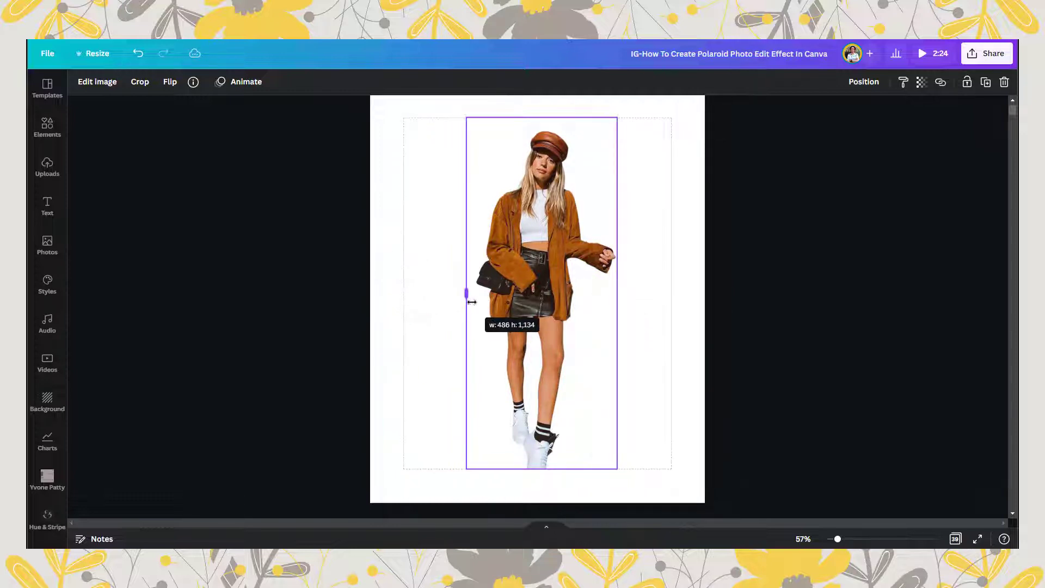
drag(541, 118, 547, 129)
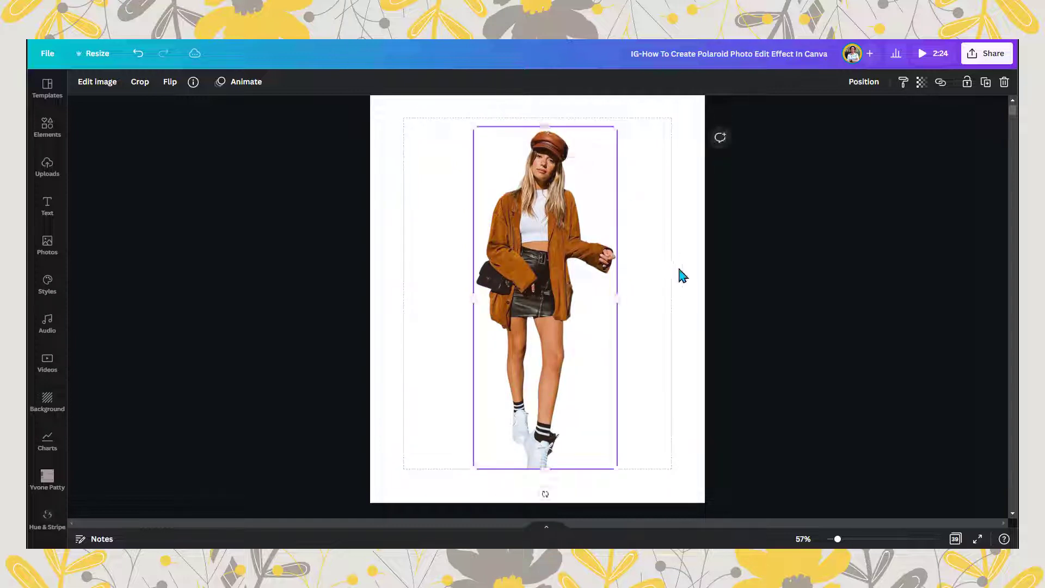
Step: Duplicate the cropped cutout, placing one copy partly off the page's left edge and the other on the right half
click(641, 244)
click(528, 272)
drag(528, 272, 371, 270)
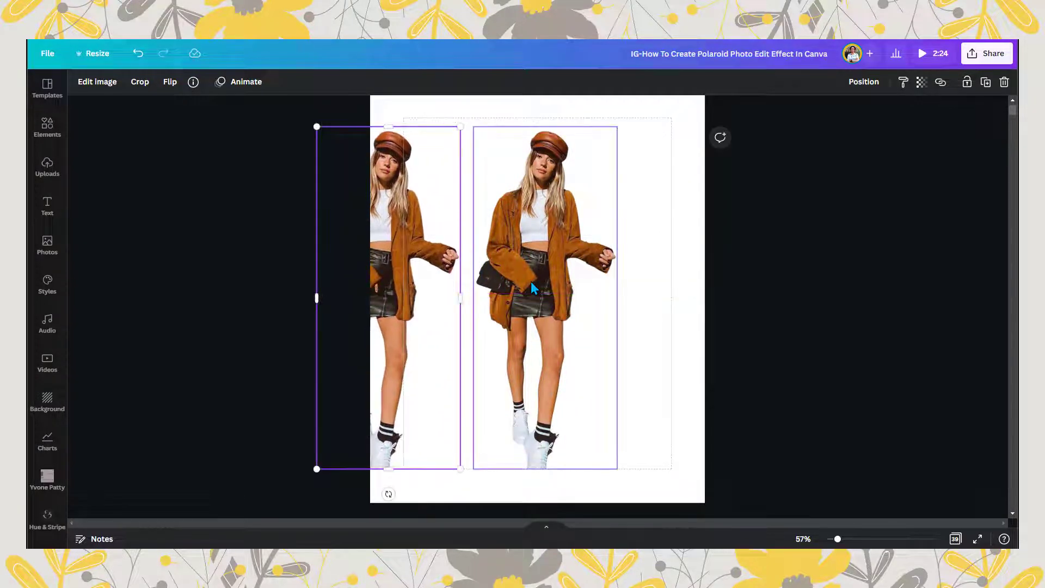
drag(531, 282, 562, 283)
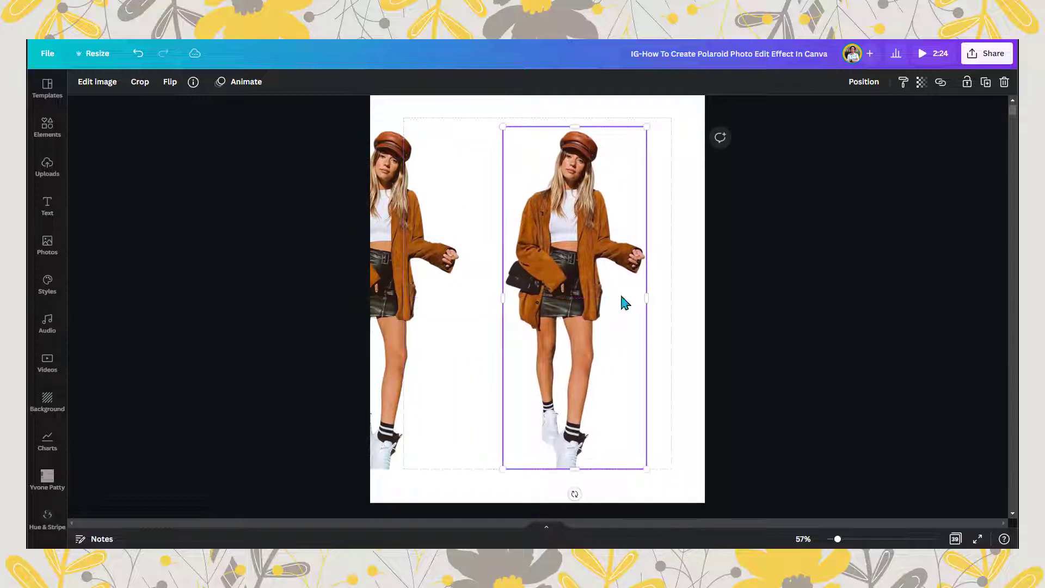
click(674, 303)
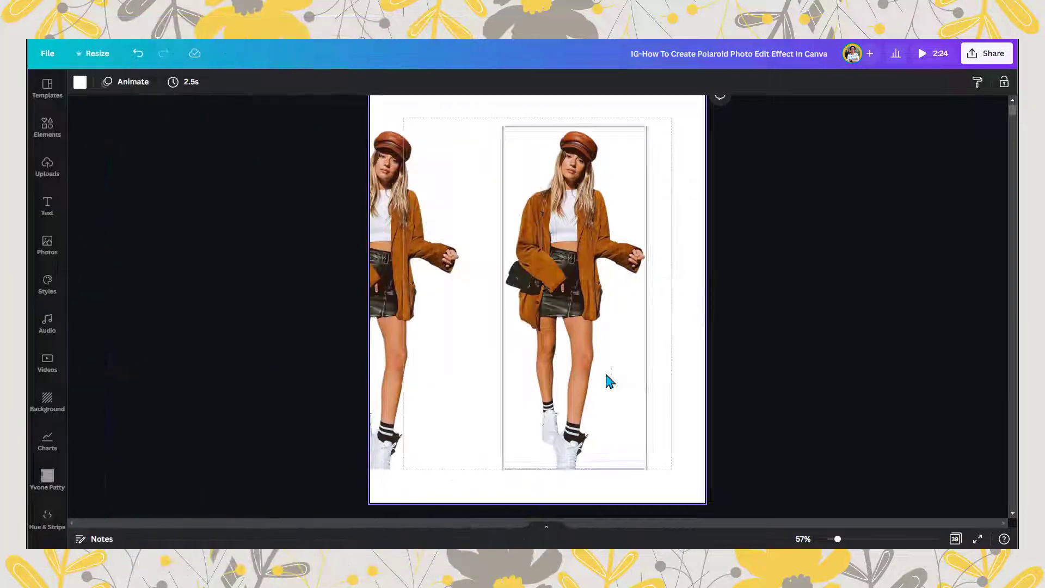
Step: Search the elements for "polaroid", browse the graphics results, and clear the search
click(50, 134)
click(177, 81)
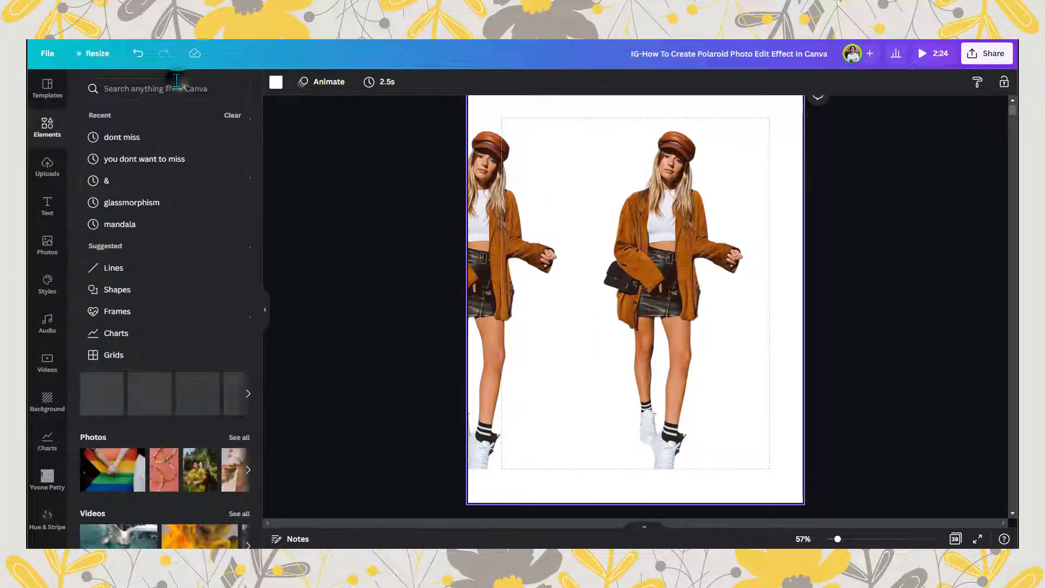
text(polaroid)
key(Return)
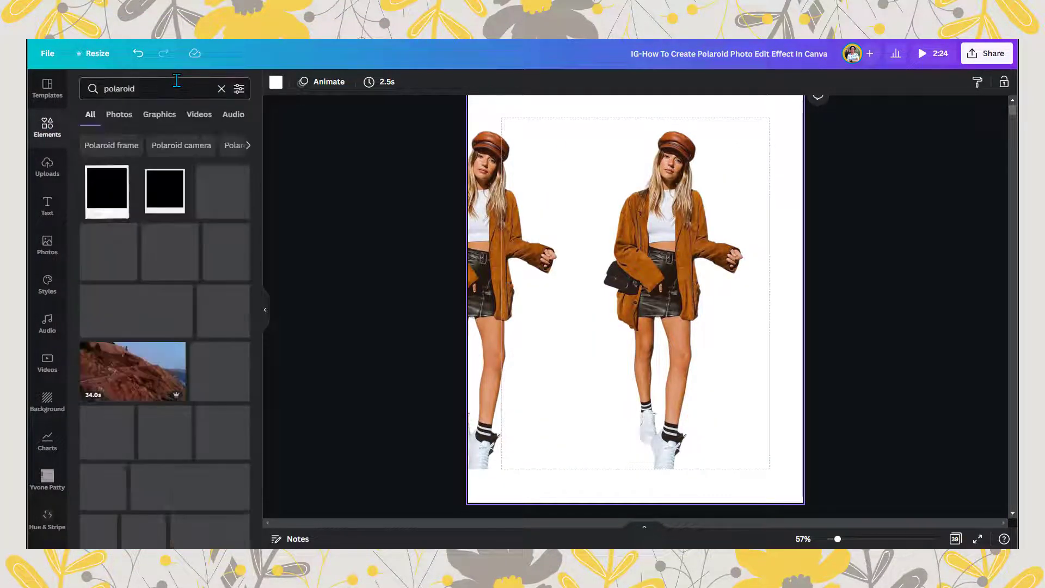
click(152, 117)
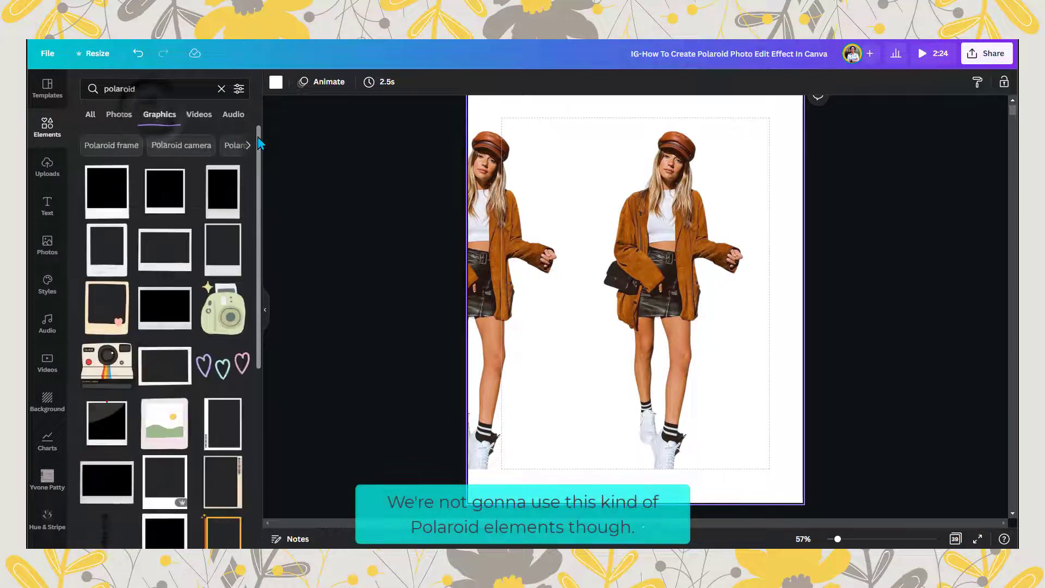
drag(257, 139, 267, 197)
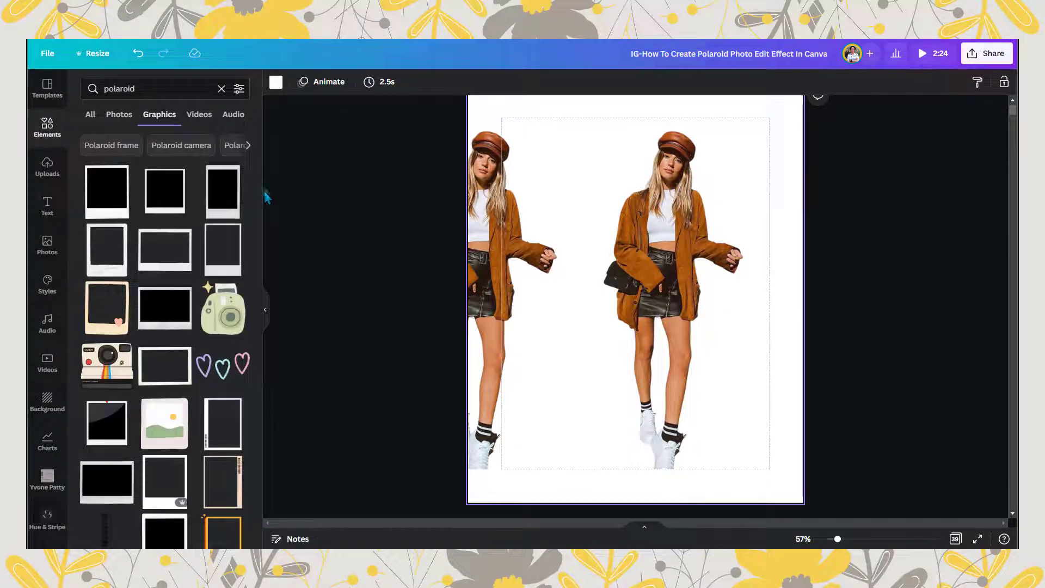
click(222, 89)
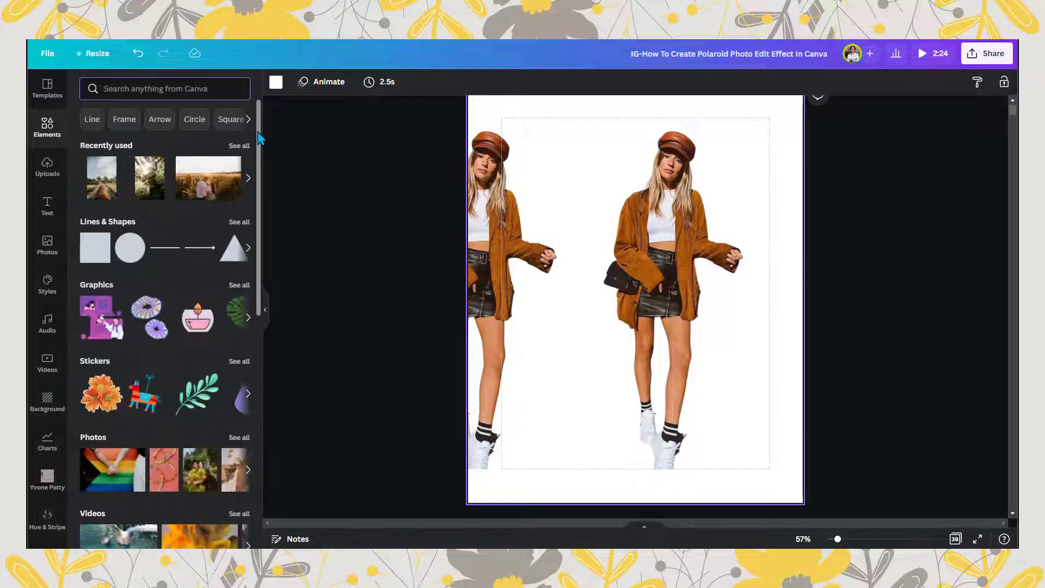
Step: Search the frames collection for "polaroid" and add the landscape polaroid frame with the wide lower border to the page
drag(259, 134, 249, 415)
click(237, 405)
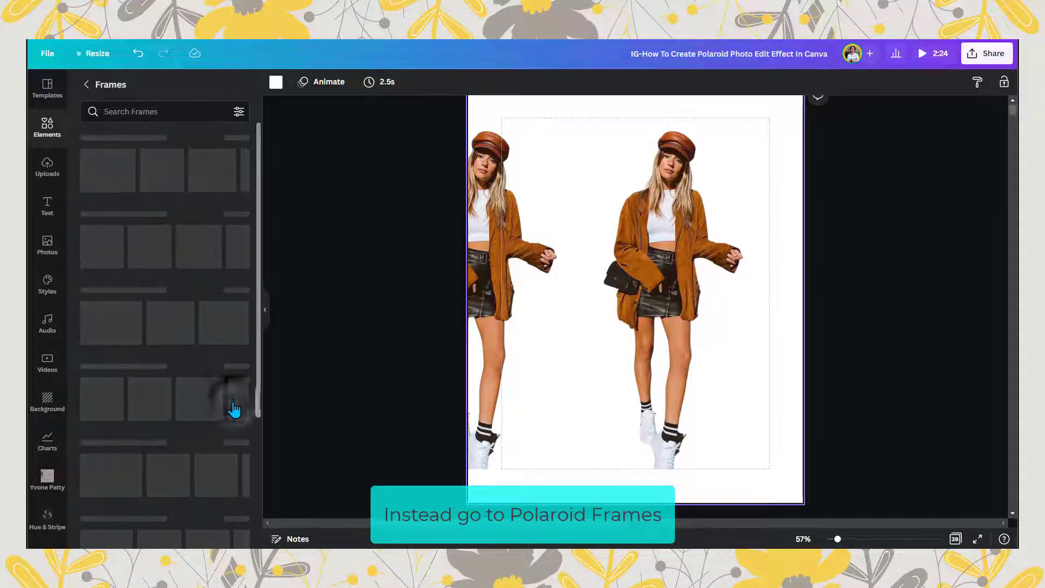
click(201, 111)
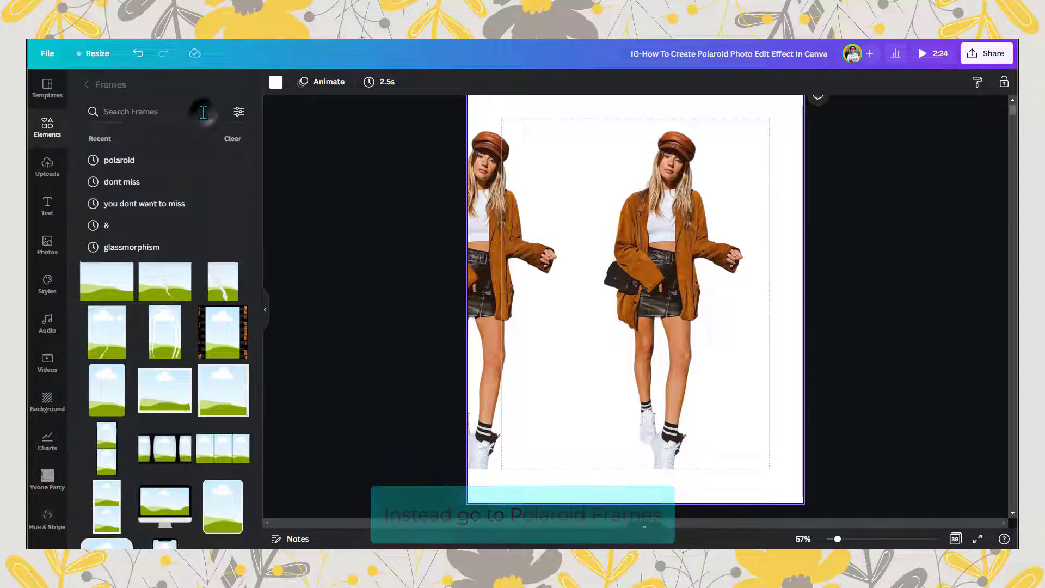
text(polaroid)
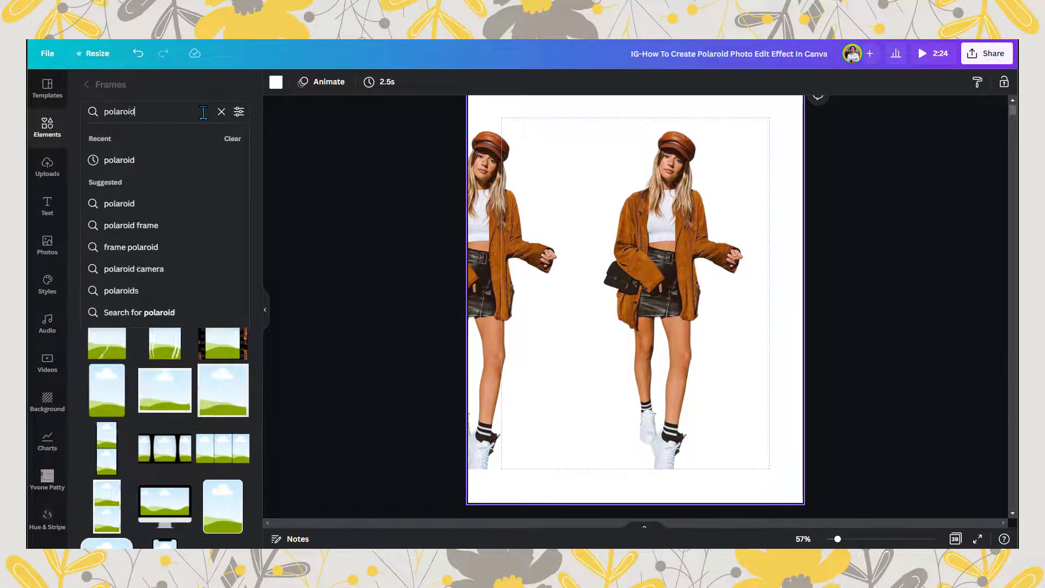
key(Return)
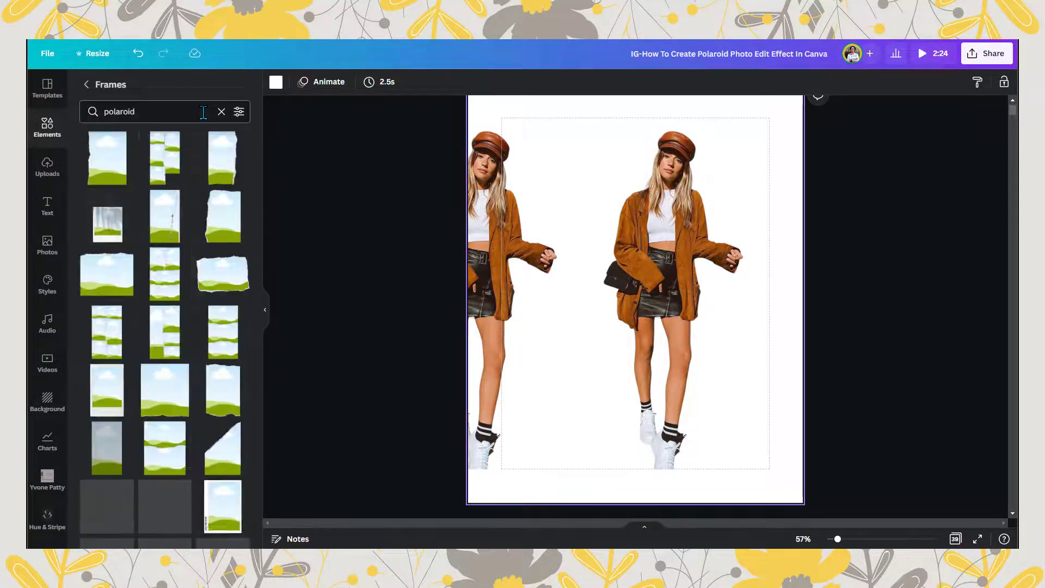
click(262, 141)
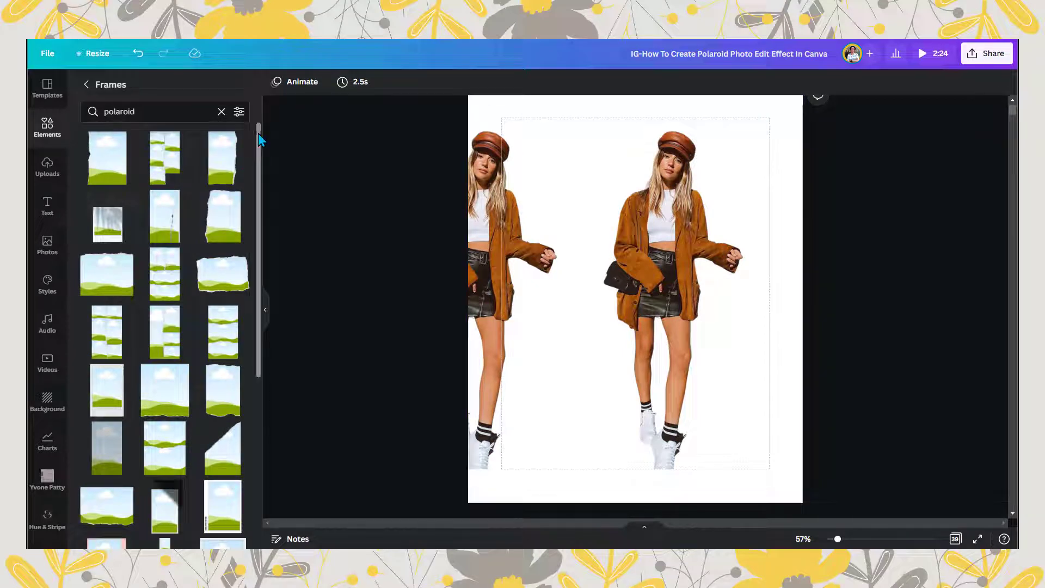
drag(259, 141, 273, 332)
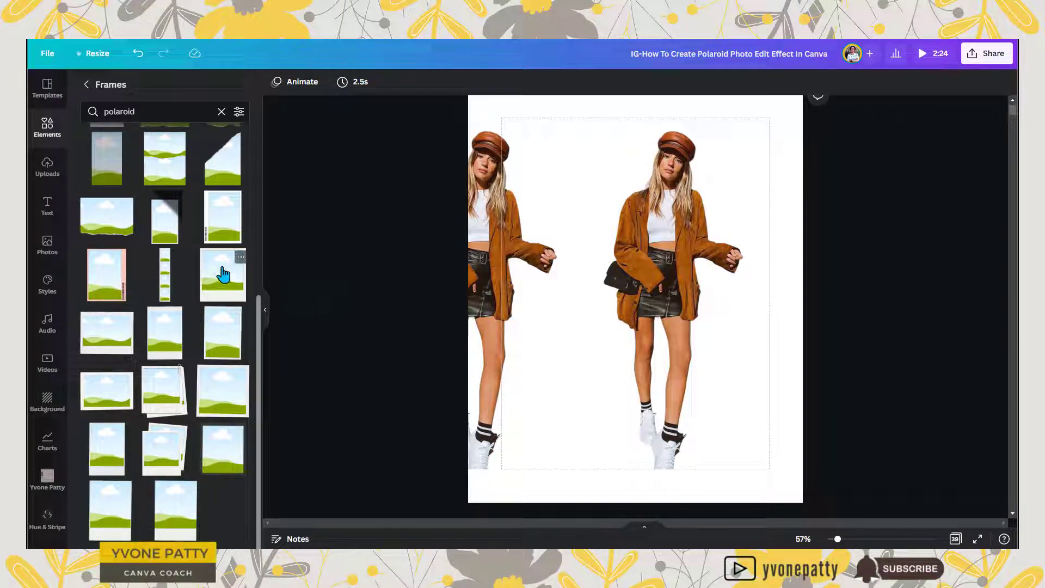
click(116, 337)
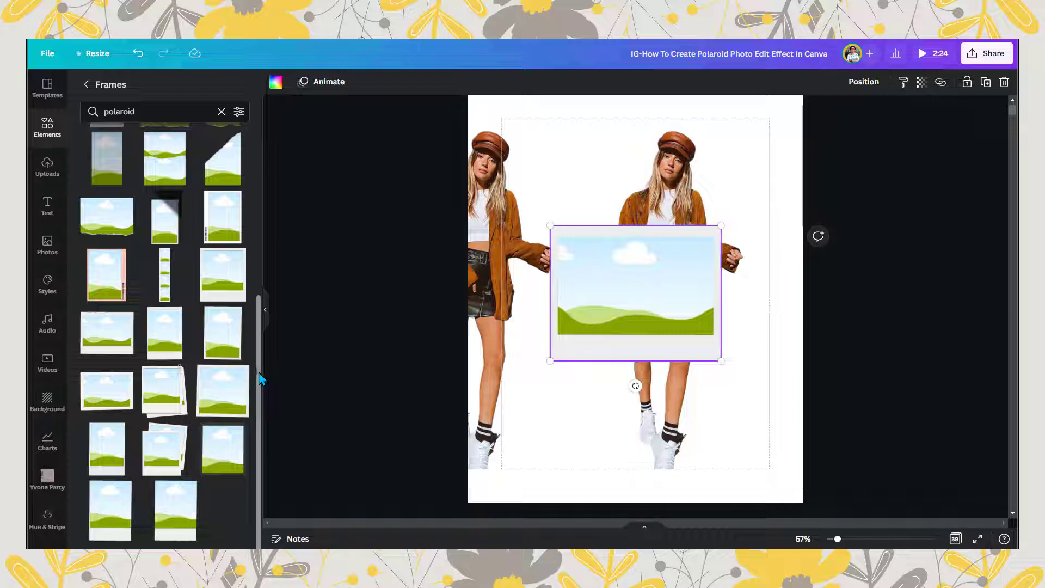
Step: Shrink the polaroid frame to about 319 × 254, place it over the right-hand woman's face, and tilt it slightly clockwise
drag(259, 372, 273, 278)
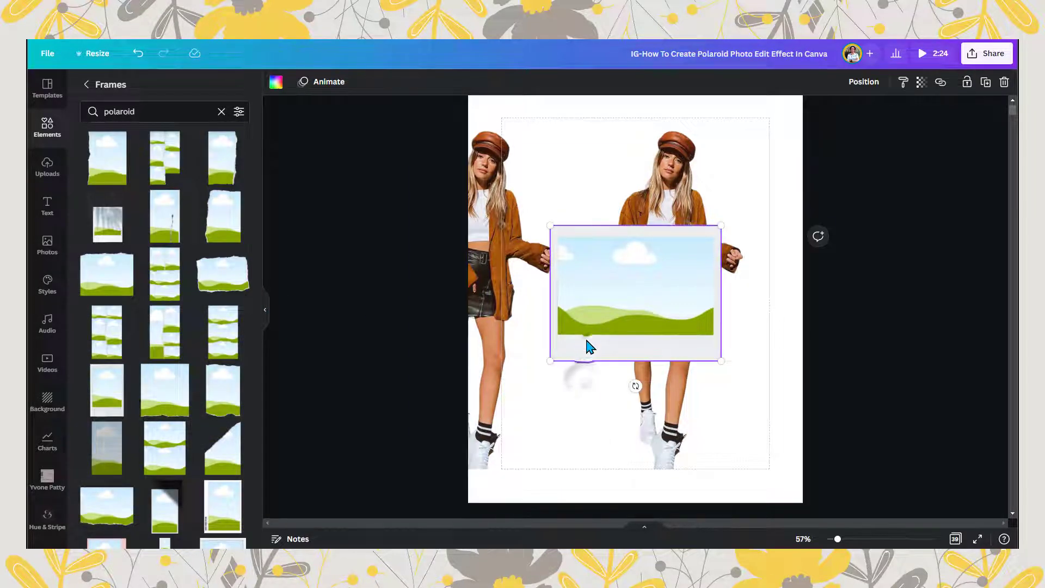
drag(551, 360, 623, 306)
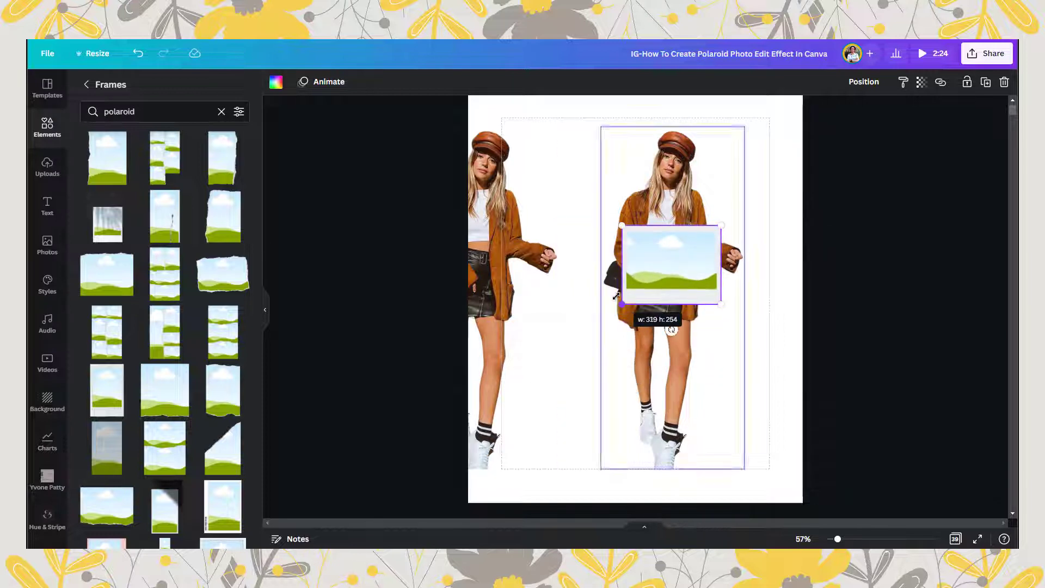
drag(679, 270, 673, 196)
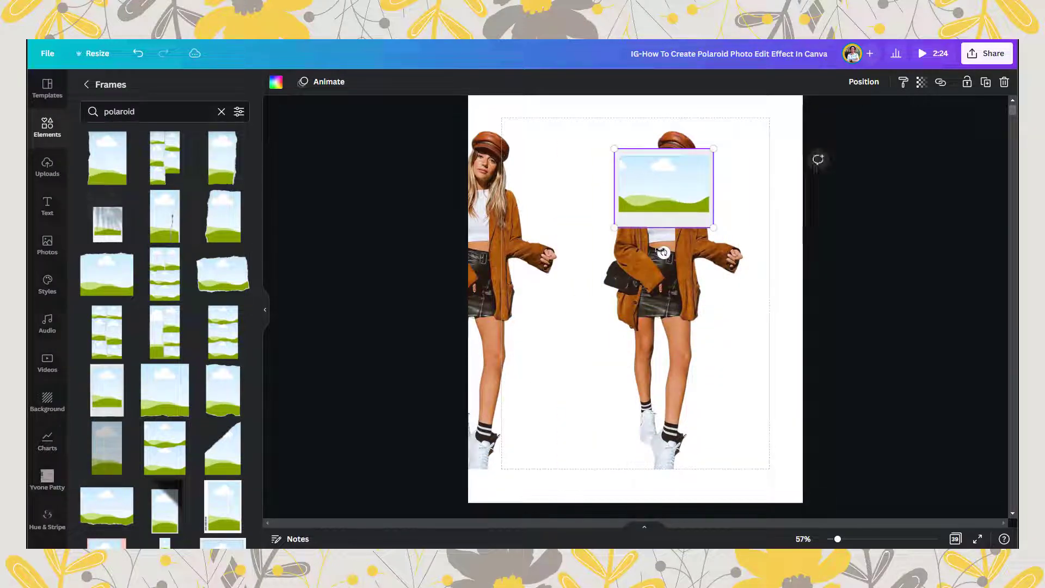
drag(663, 252, 652, 251)
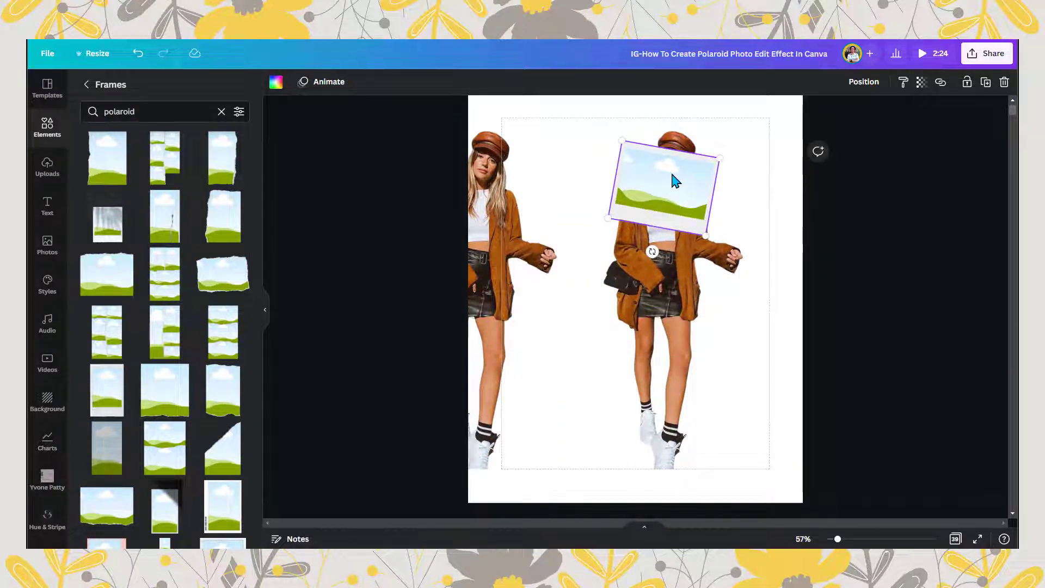
Step: Duplicate the polaroid frame to stack three down the woman's body, tilting the copies at different angles
drag(673, 181, 667, 343)
key(ctrl+d)
drag(669, 391, 662, 392)
mouse_move(669, 348)
mouse_down()
mouse_move(669, 359)
mouse_move(660, 354)
mouse_up()
drag(671, 196, 654, 196)
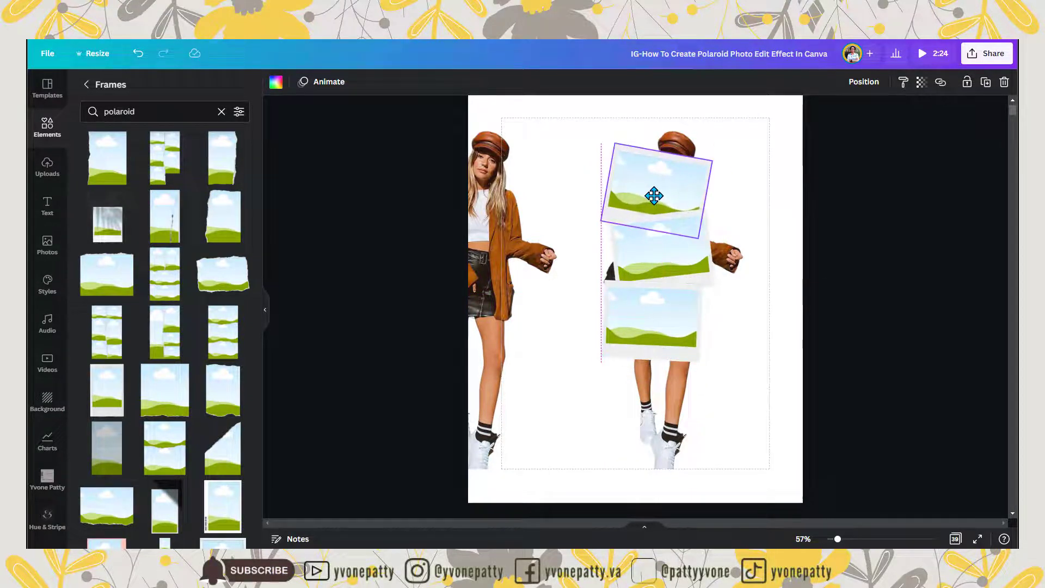
Step: Close the gaps between the stacked frames and add a fourth copy over the legs, tilted slightly counterclockwise
mouse_move(647, 343)
mouse_down()
mouse_move(662, 247)
mouse_move(648, 324)
mouse_up()
drag(640, 263, 648, 360)
drag(651, 422, 662, 424)
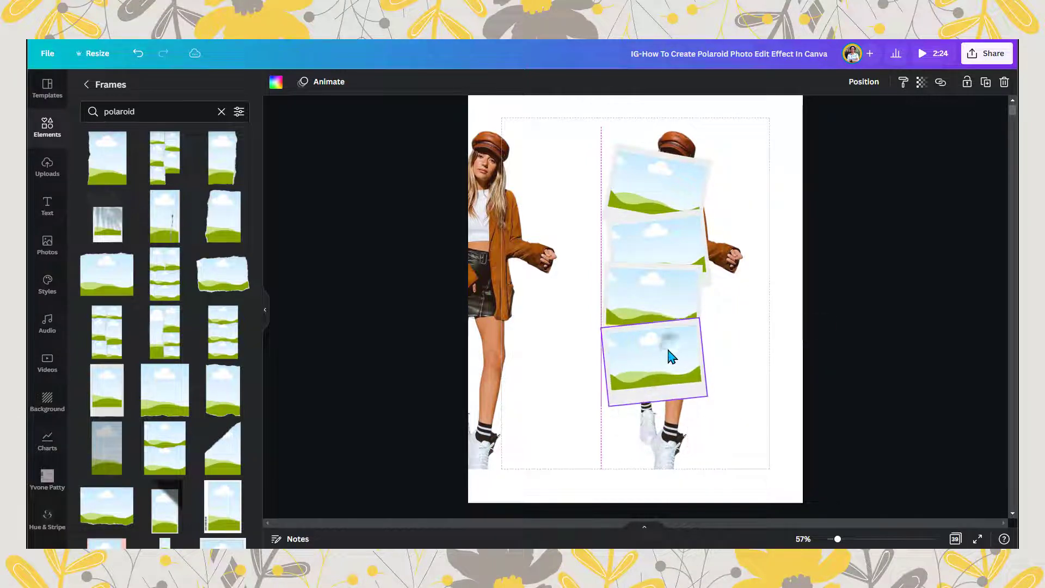
drag(664, 355, 668, 355)
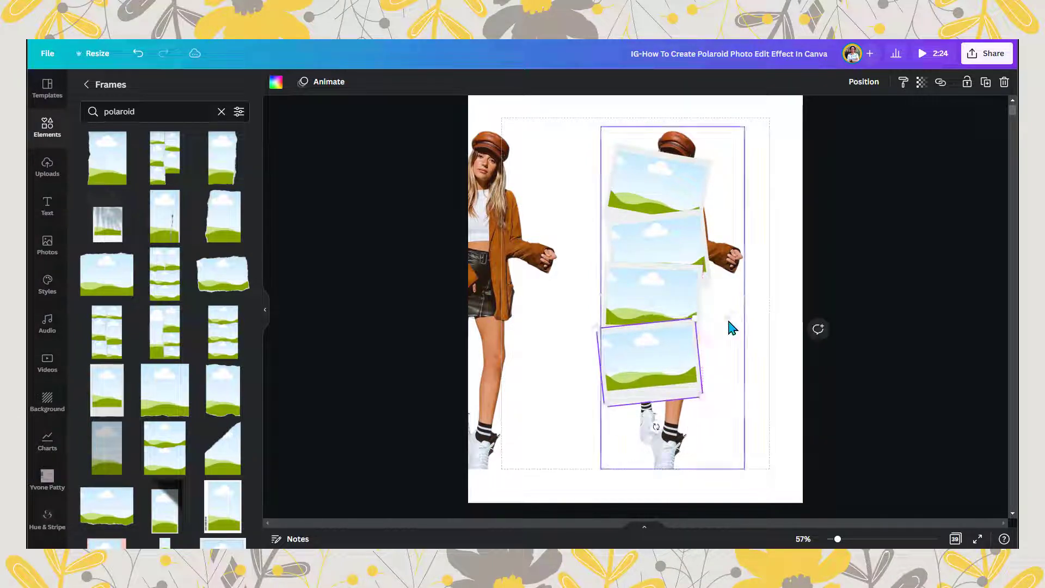
click(767, 305)
click(266, 316)
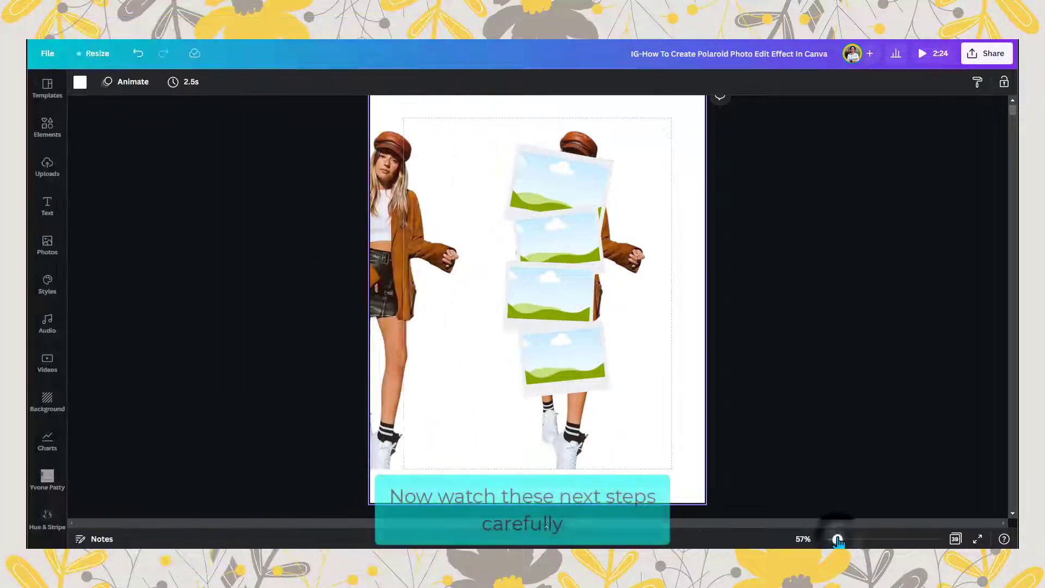
drag(838, 540, 843, 541)
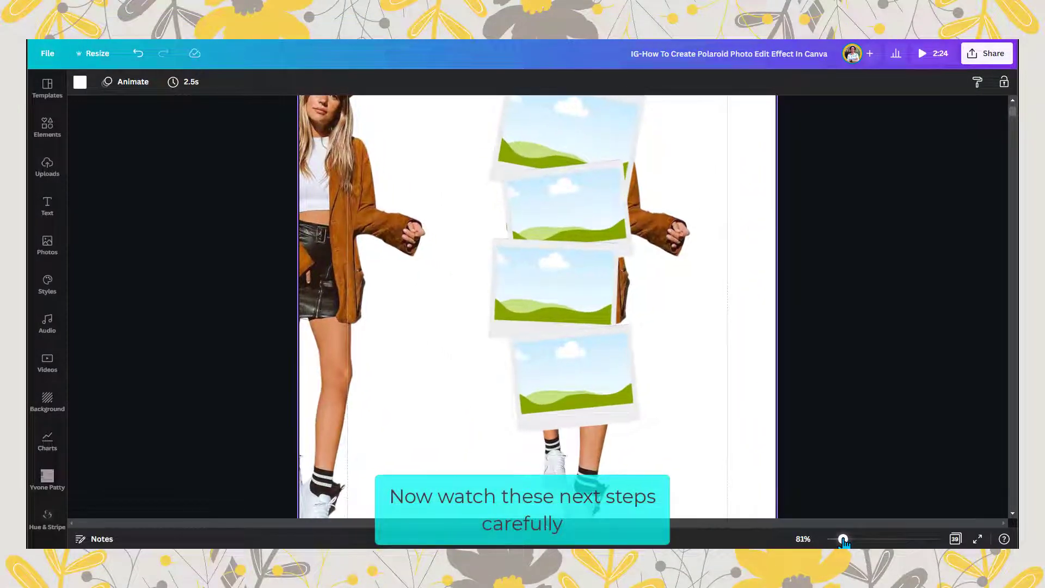
scroll(734, 168, up, 3)
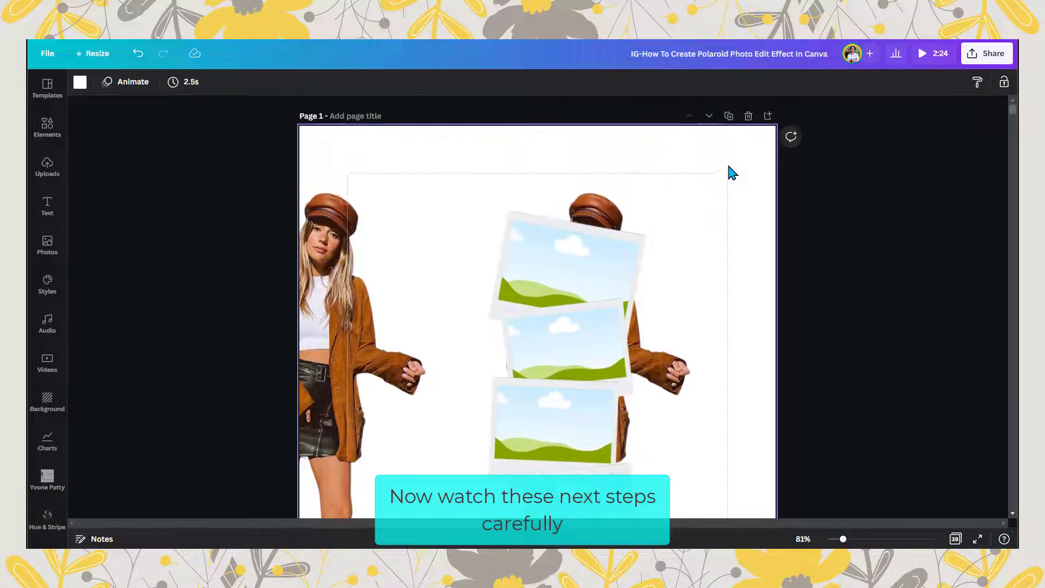
Step: Tilt a copy of the spare woman photo to match the top polaroid frame's angle and drop it into that frame
click(560, 261)
drag(555, 353, 553, 363)
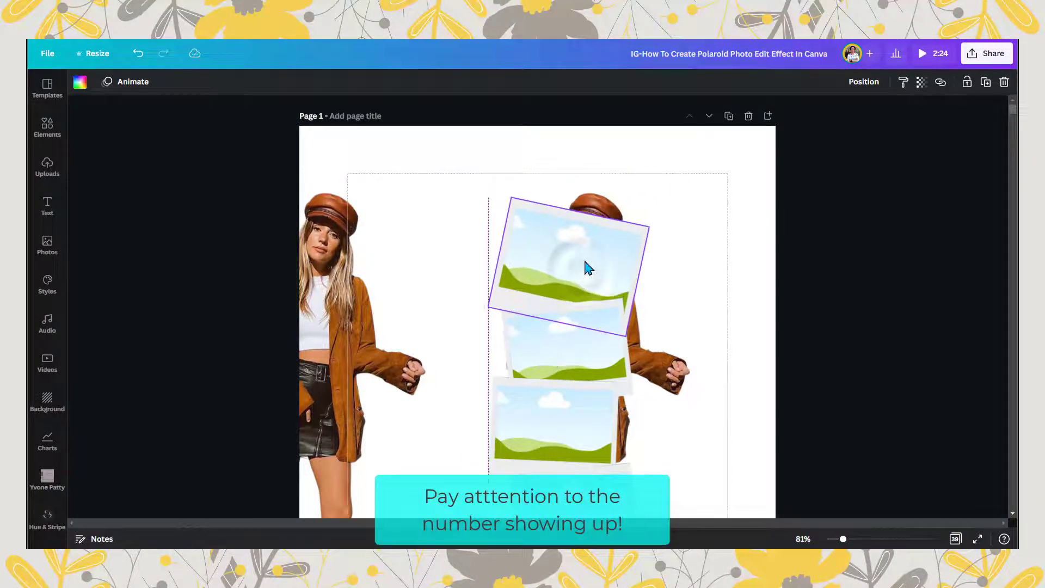
drag(550, 356, 549, 345)
click(354, 332)
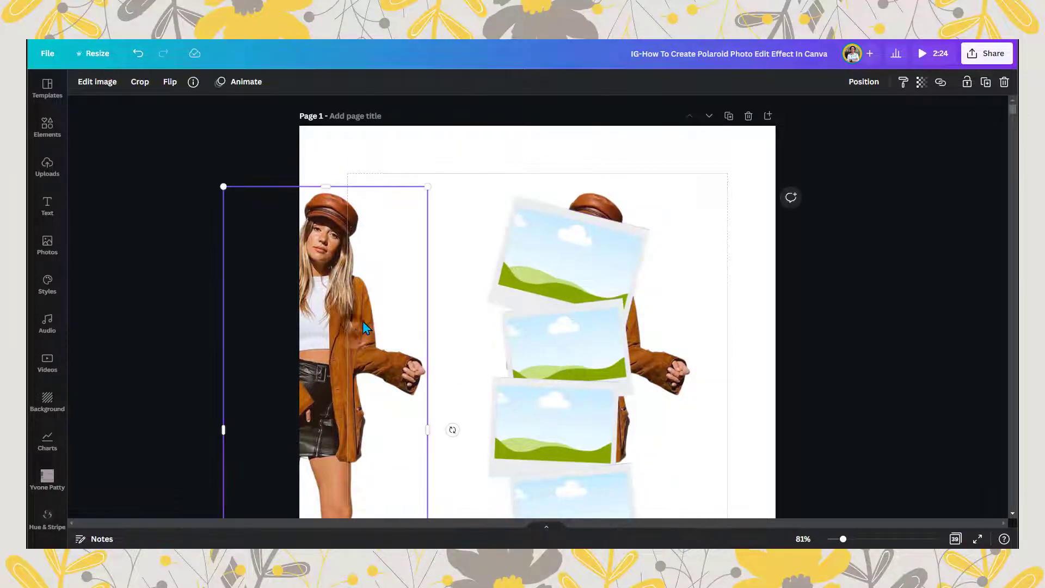
drag(317, 310, 390, 296)
drag(525, 415, 524, 385)
drag(381, 349, 528, 273)
Step: Fill the second polaroid frame with another copy of the spare photo, tilted to match that frame's angle
click(566, 360)
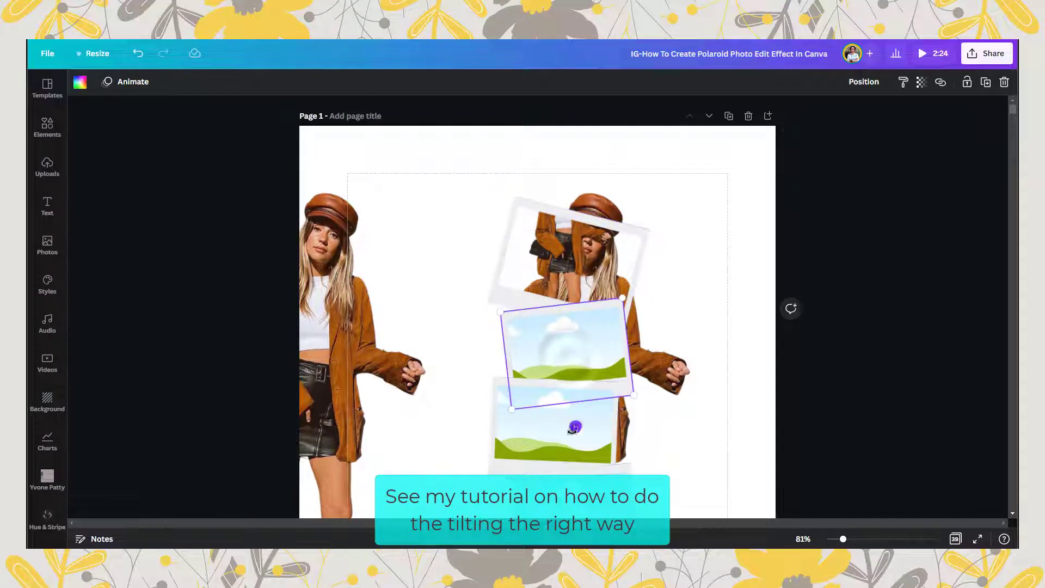
drag(575, 427, 576, 427)
drag(345, 358, 534, 424)
drag(430, 325, 549, 335)
Step: Check the third polaroid frame's angle and fill that frame with a copy of the spare photo tilted to match
click(551, 423)
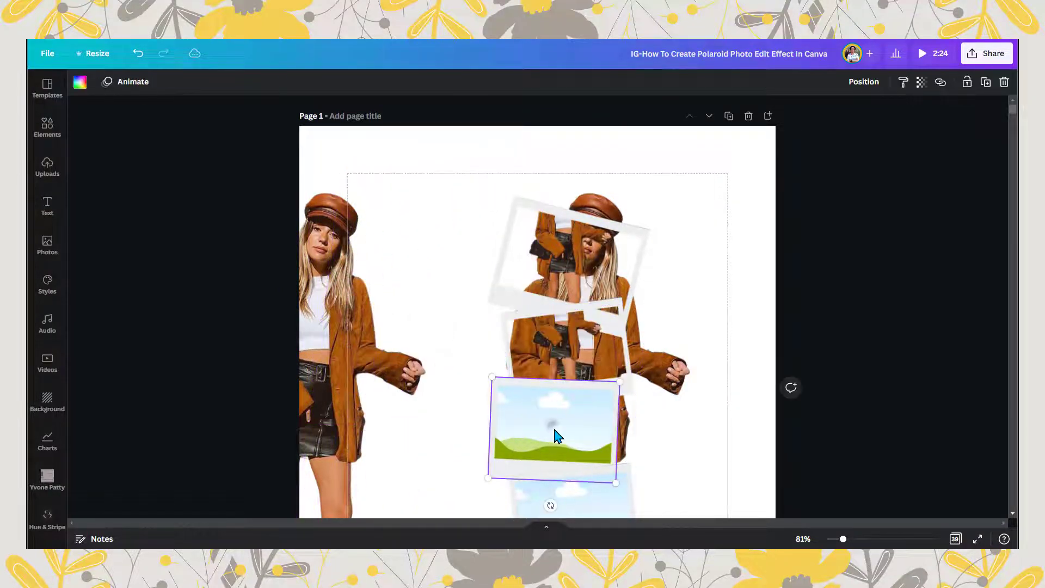
scroll(550, 435, down, 1)
scroll(550, 435, down, 1)
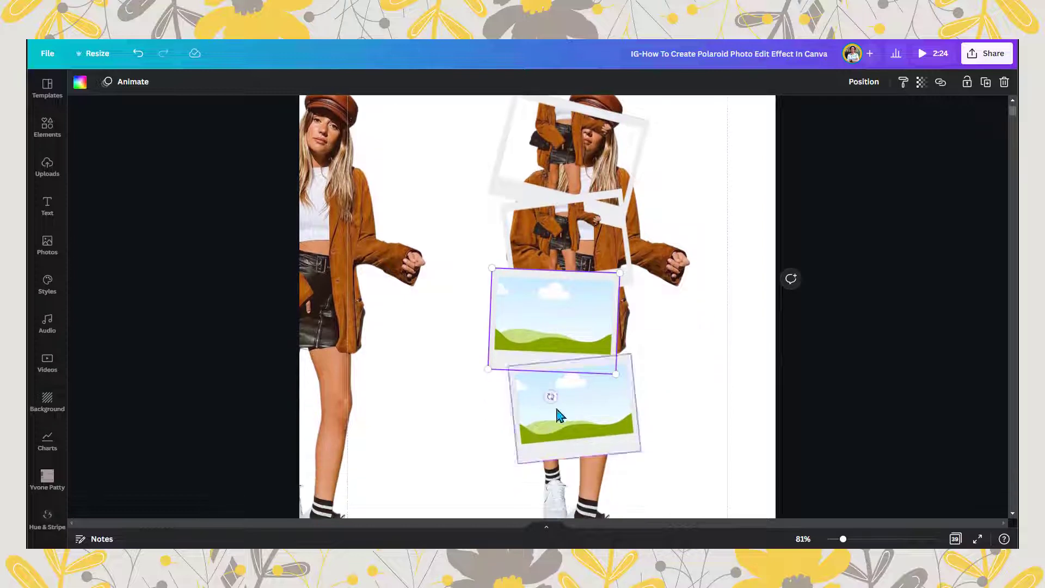
mouse_move(550, 396)
mouse_down()
mouse_move(561, 403)
mouse_move(552, 397)
mouse_up()
click(330, 297)
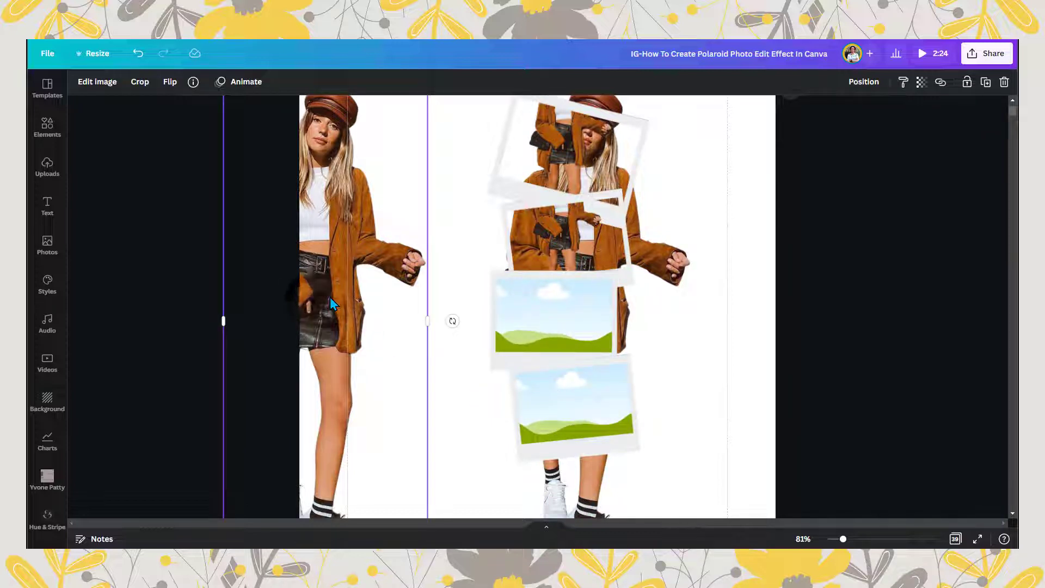
drag(329, 297, 531, 297)
Step: Tilt the bottom polaroid frame counterclockwise to about -12° and shift the spare photo towards the page's left edge
click(604, 466)
drag(449, 325, 330, 316)
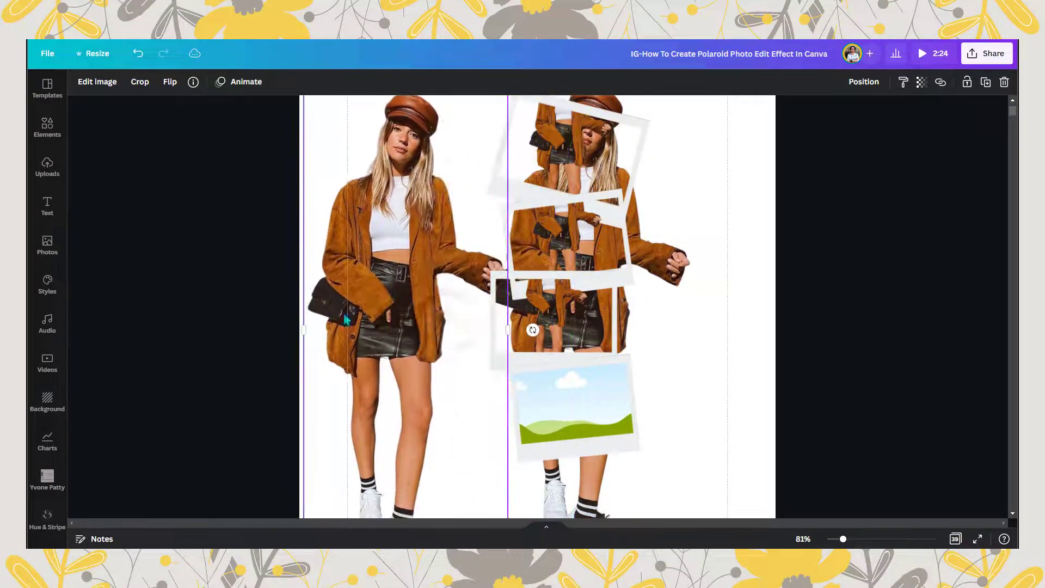
click(596, 399)
drag(583, 483, 590, 483)
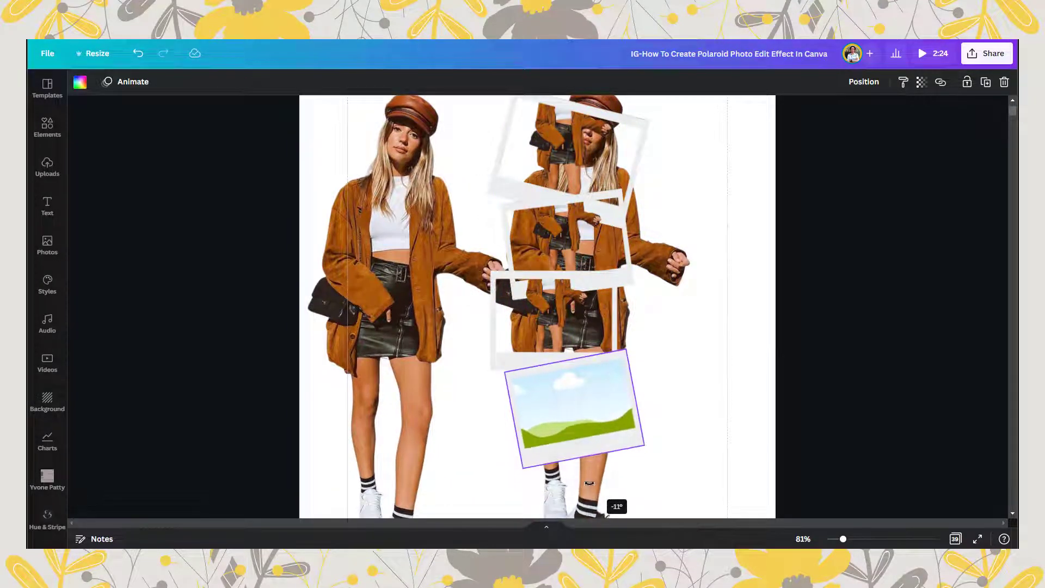
scroll(477, 357, down, 2)
click(498, 266)
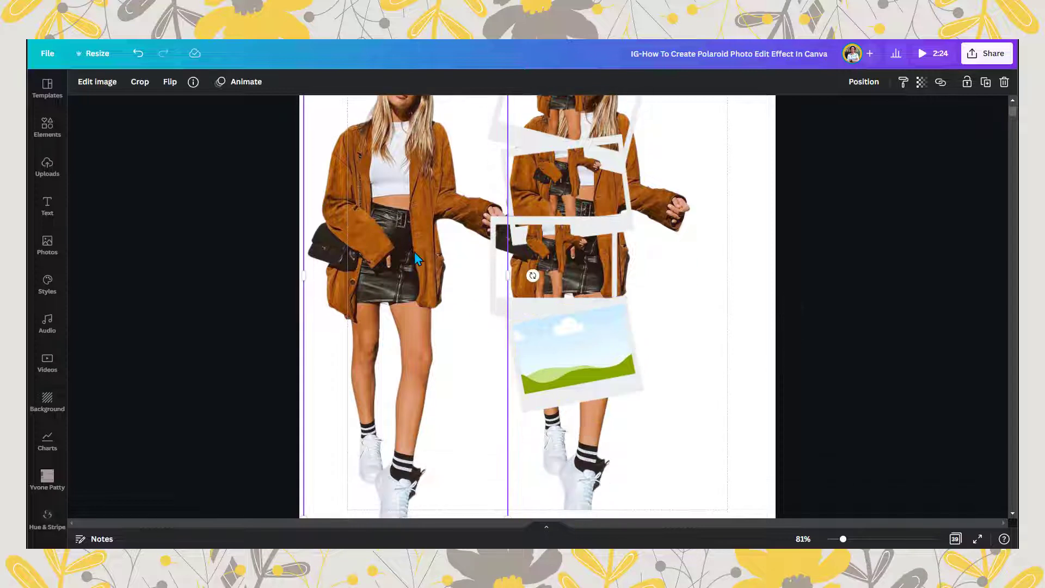
drag(373, 273, 353, 267)
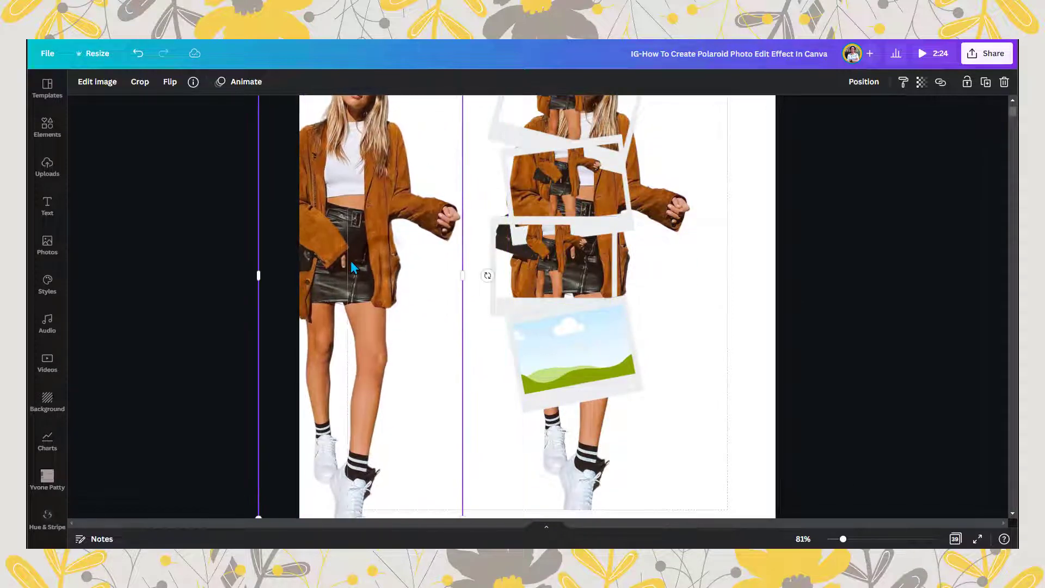
click(563, 399)
drag(588, 430, 587, 431)
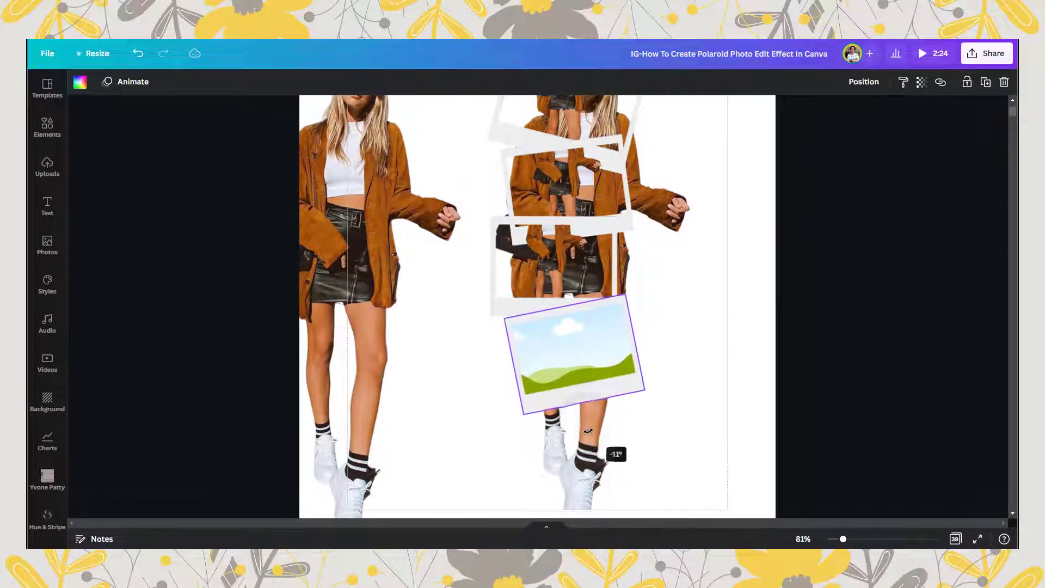
Step: Duplicate the spare photo, tilt the copy to match the bottom polaroid frame, and drop it into that frame
click(452, 347)
drag(452, 346, 532, 342)
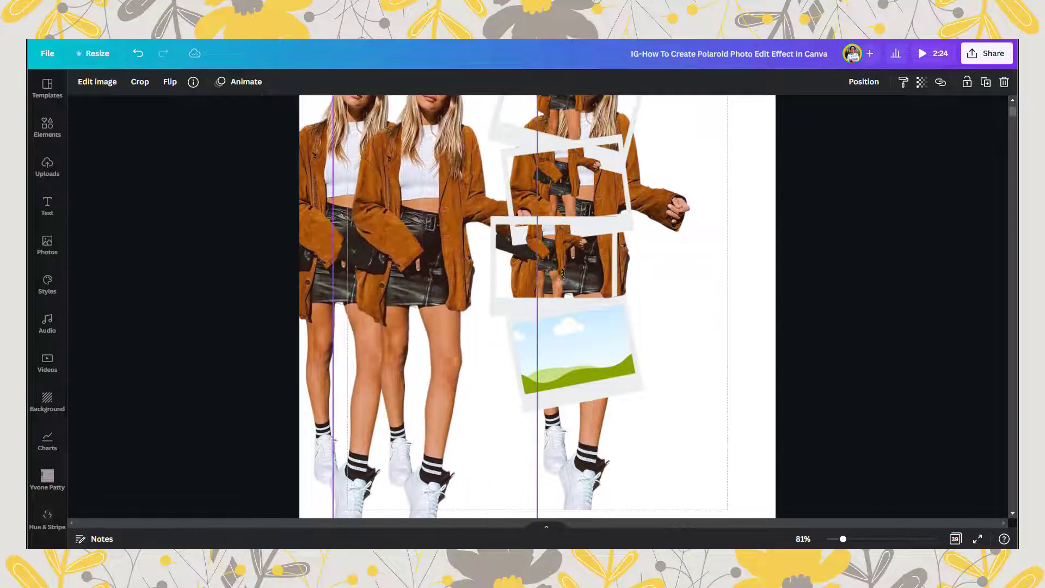
drag(560, 280, 546, 300)
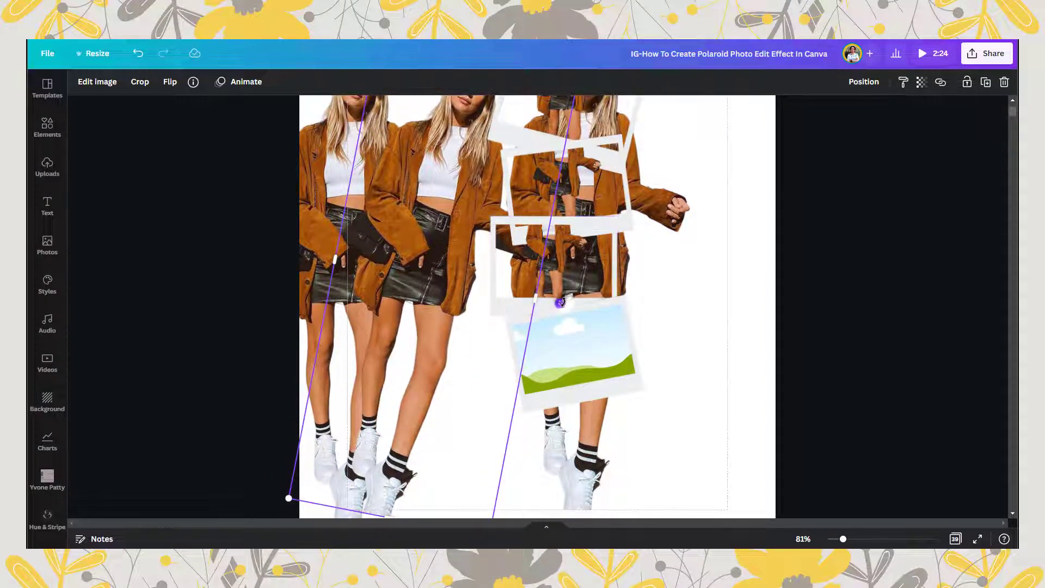
drag(456, 302, 559, 348)
scroll(1013, 106, up, 2)
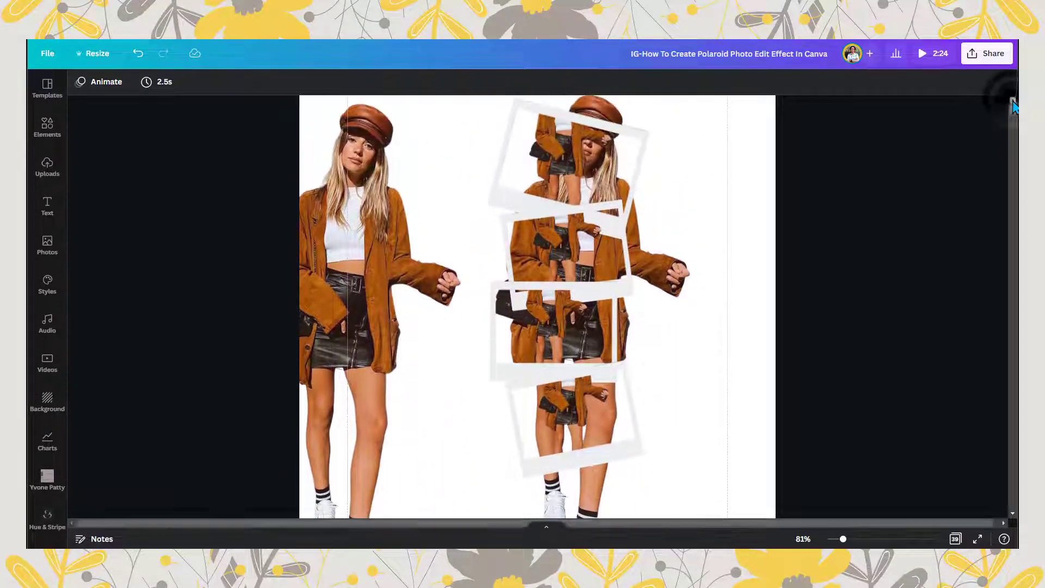
scroll(1014, 107, up, 1)
click(553, 175)
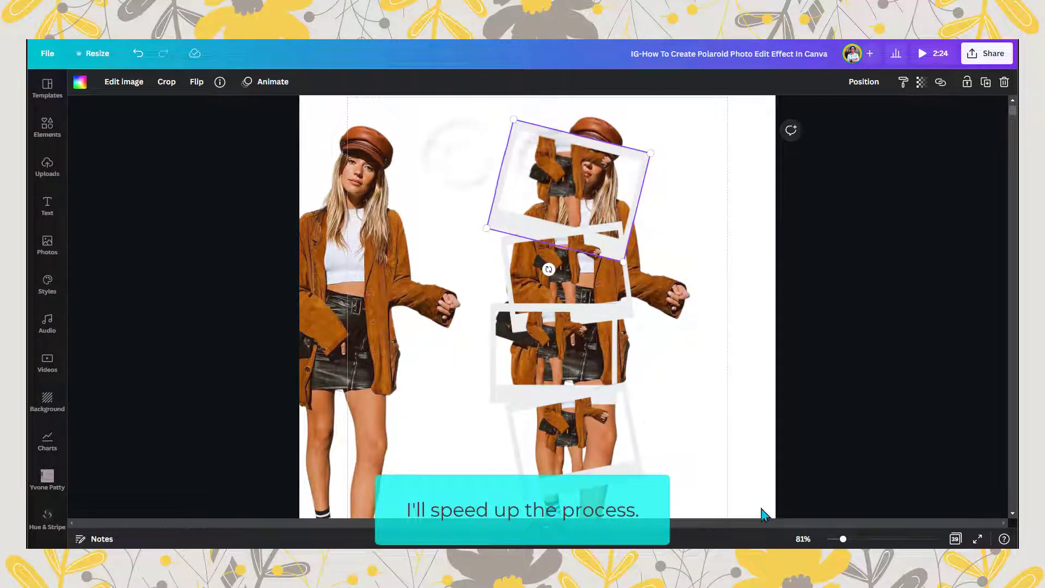
drag(843, 539, 840, 539)
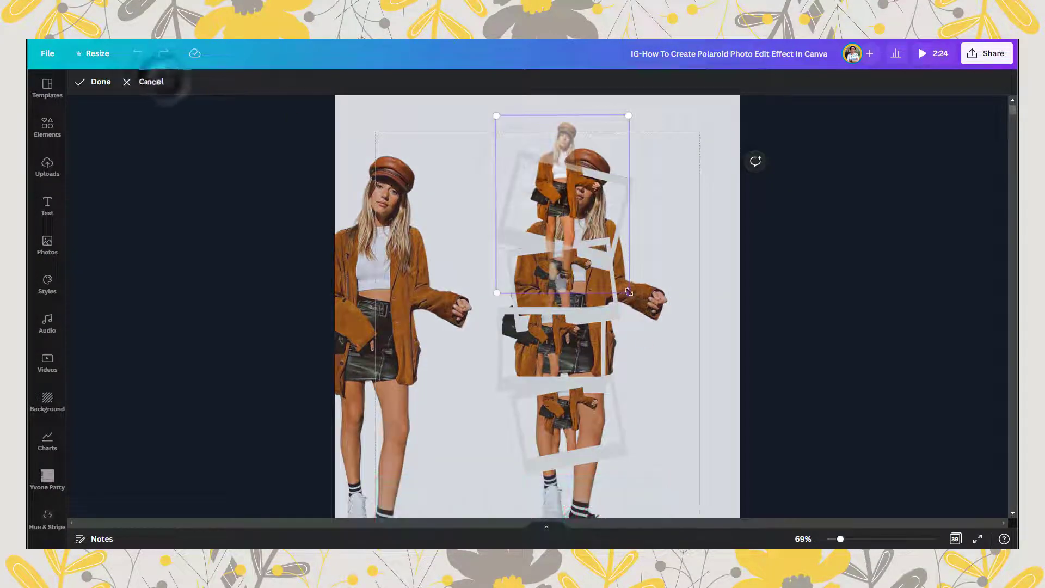
drag(630, 292, 758, 467)
drag(496, 466, 418, 566)
mouse_move(497, 363)
mouse_down()
mouse_move(469, 388)
mouse_move(486, 375)
mouse_up()
scroll(485, 365, up, 1)
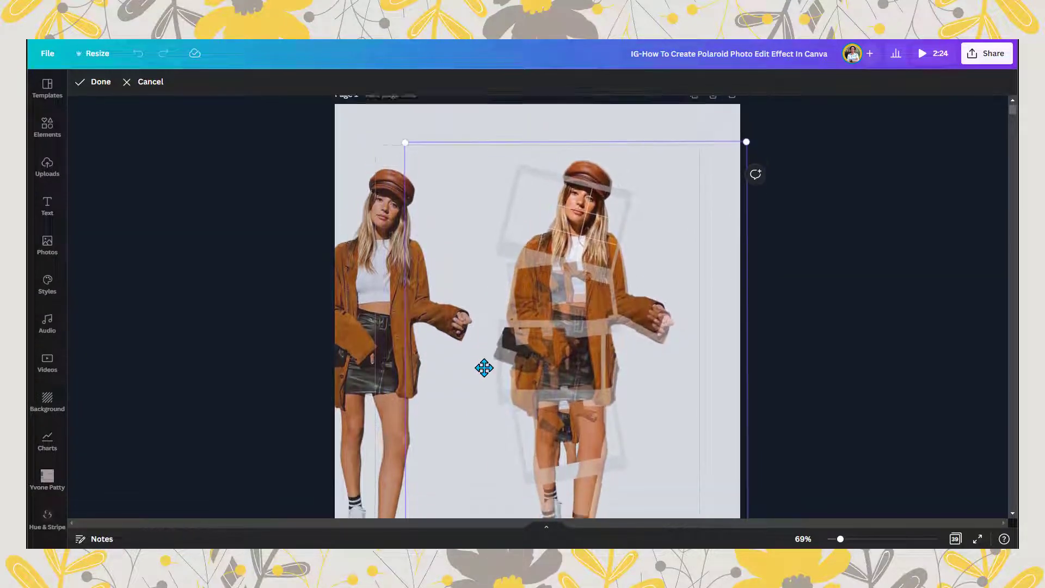
scroll(484, 348, down, 2)
scroll(487, 340, up, 2)
scroll(599, 408, down, 3)
drag(748, 456, 731, 437)
scroll(603, 280, up, 3)
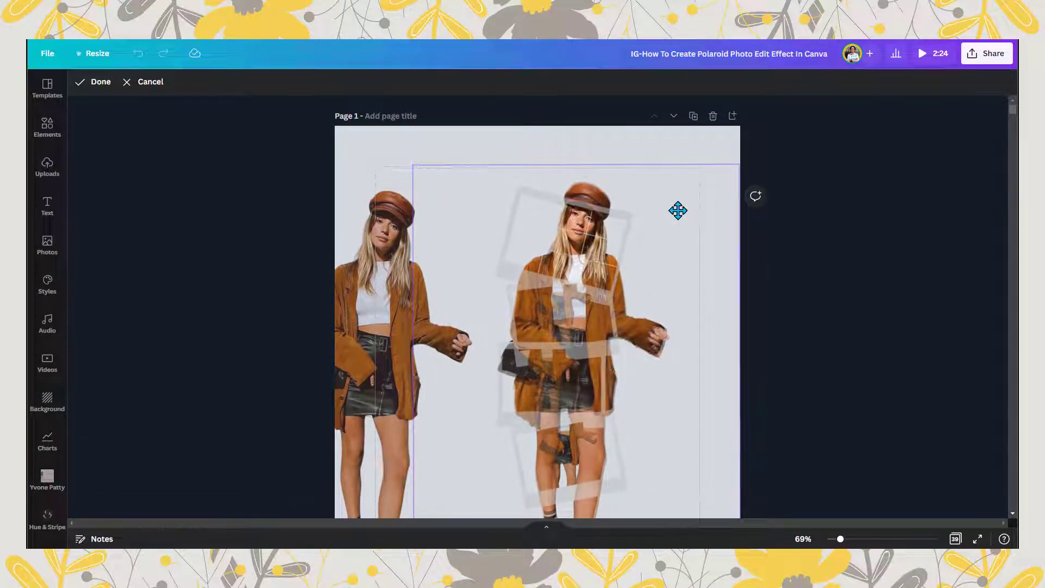
drag(840, 539, 847, 539)
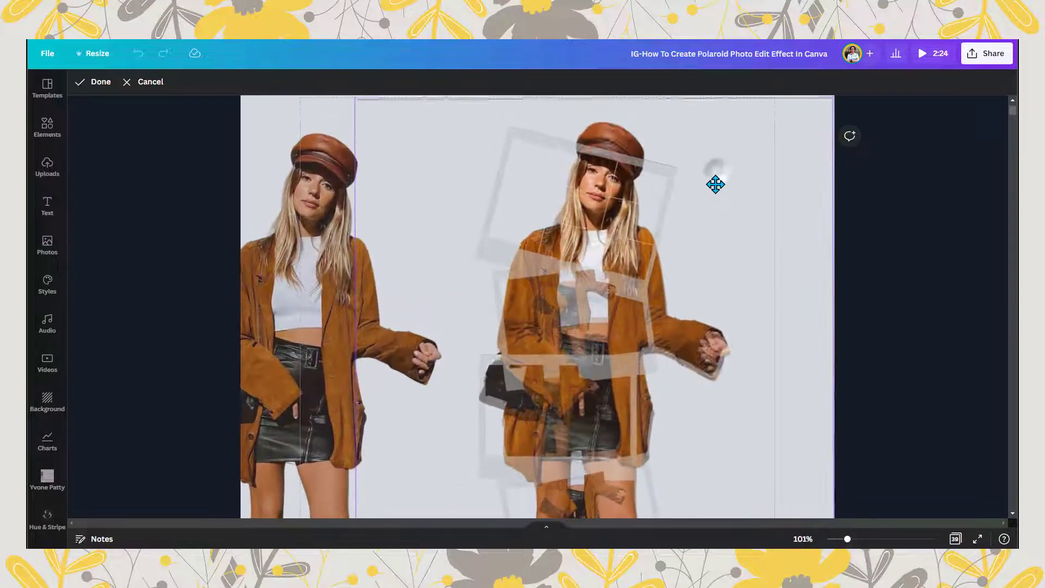
scroll(716, 179, down, 2)
scroll(717, 179, down, 2)
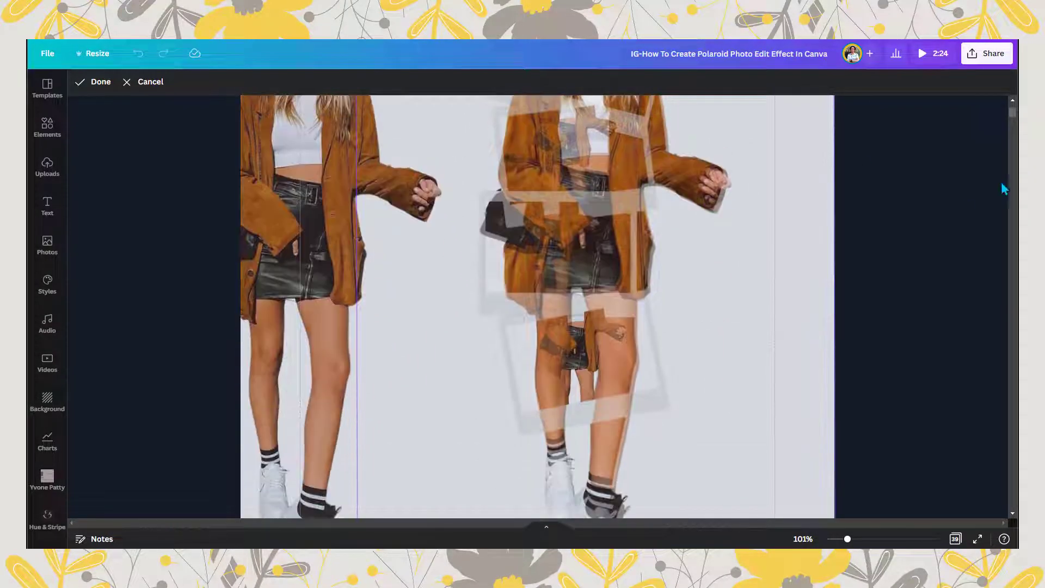
drag(1012, 114, 1012, 106)
Step: Crop the top polaroid frame's photo by enlarging and moving it until it lines up with the full-size woman behind it
click(571, 291)
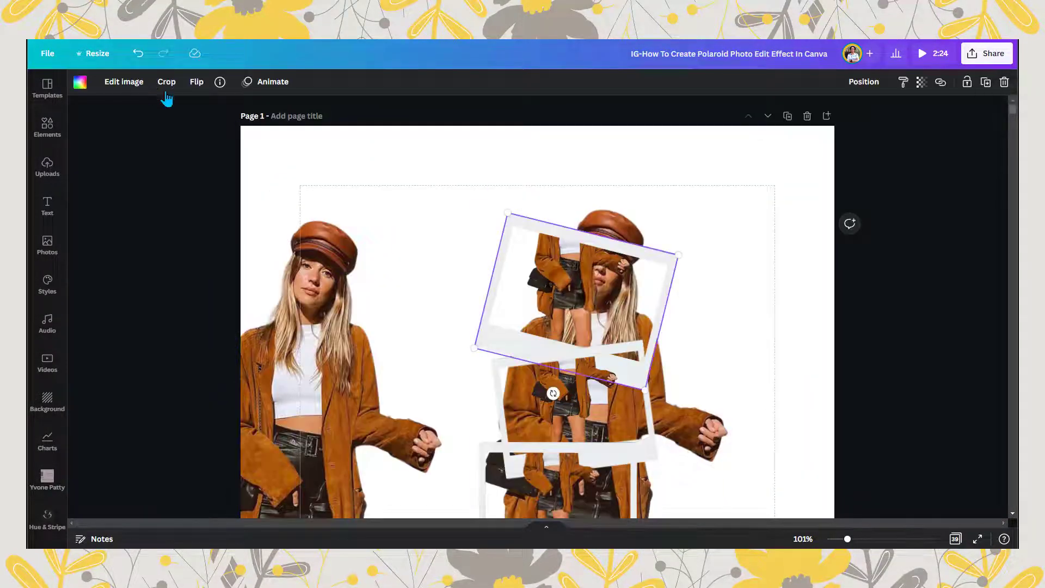
click(167, 82)
drag(418, 221, 442, 333)
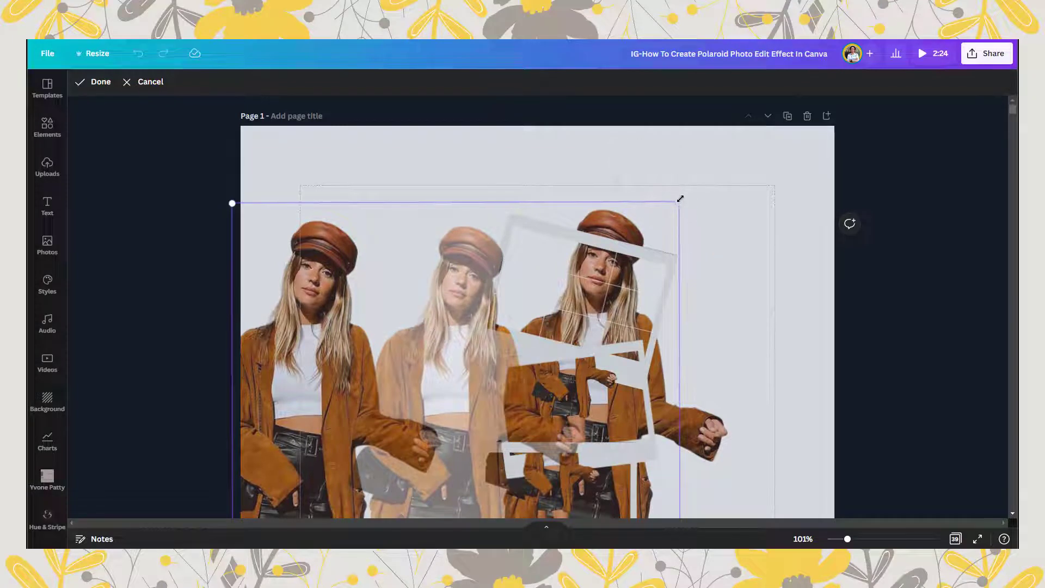
drag(680, 198, 750, 229)
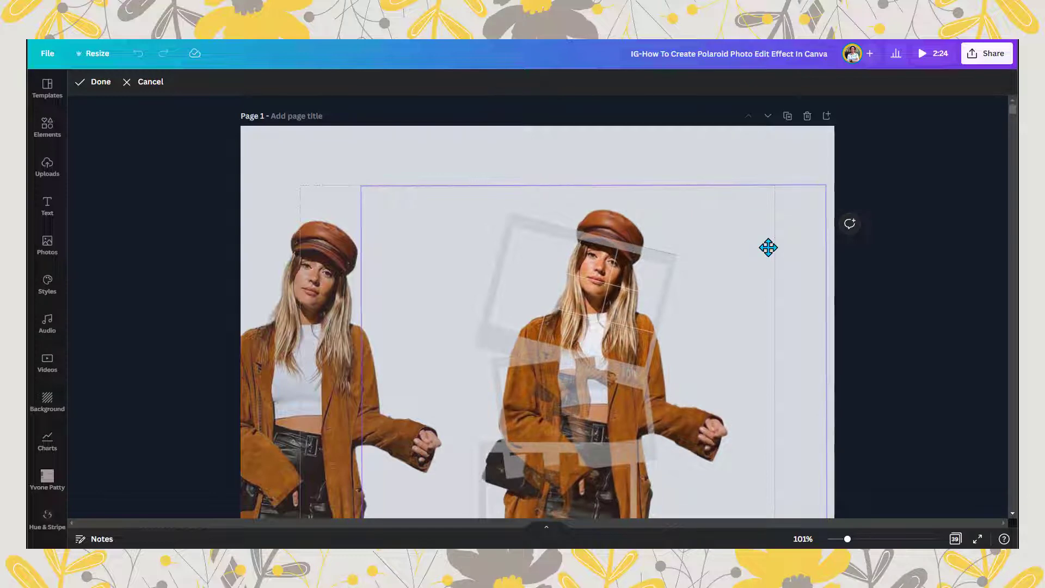
click(100, 82)
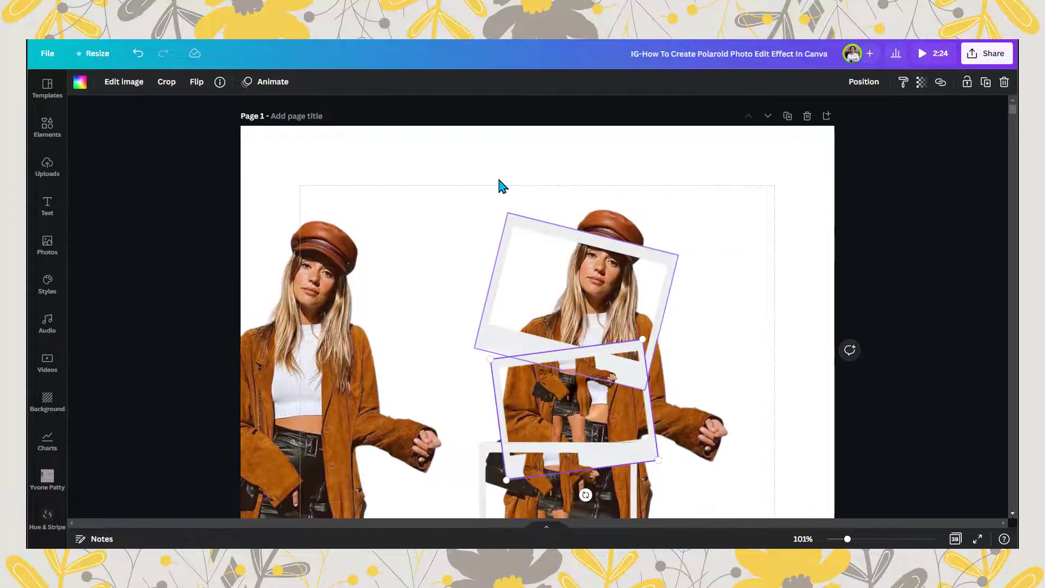
Step: Enlarge and reposition the photo inside the second polaroid frame so it matches the full-size woman's torso, and apply the crop
click(162, 83)
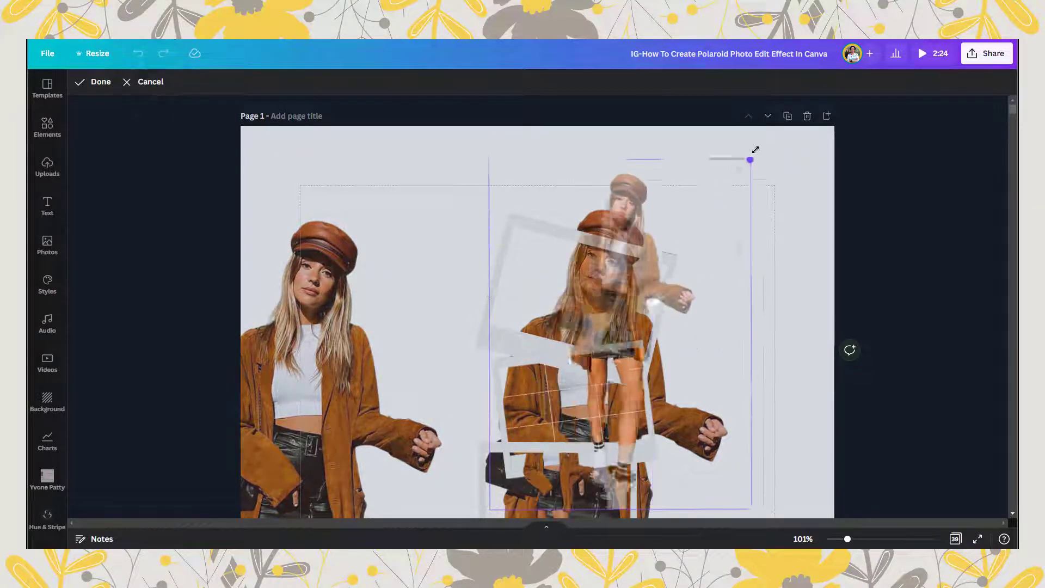
click(764, 206)
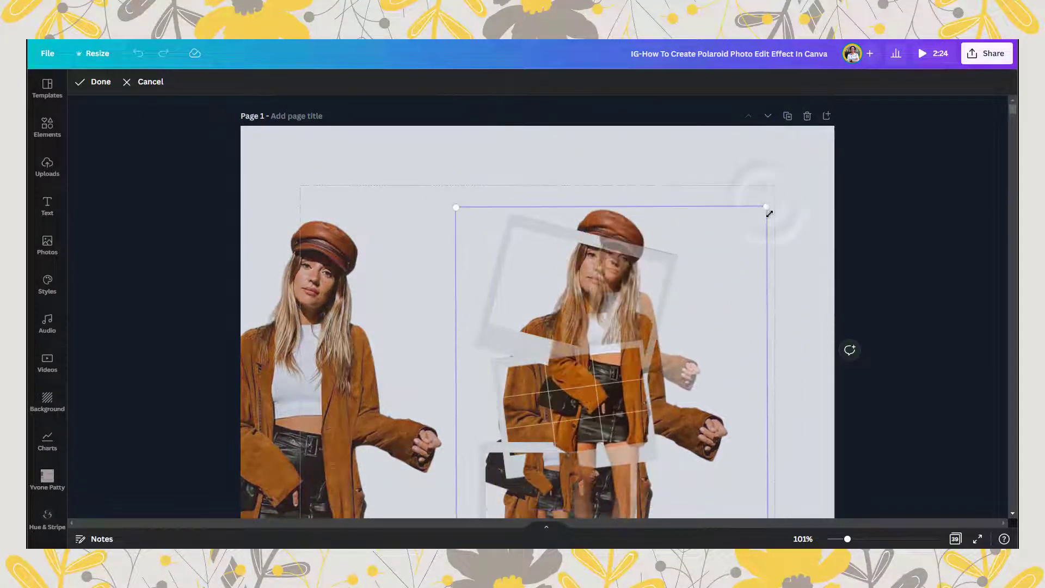
drag(769, 213, 864, 123)
drag(774, 278, 757, 282)
mouse_move(832, 194)
mouse_down()
mouse_move(828, 181)
mouse_move(818, 187)
mouse_up()
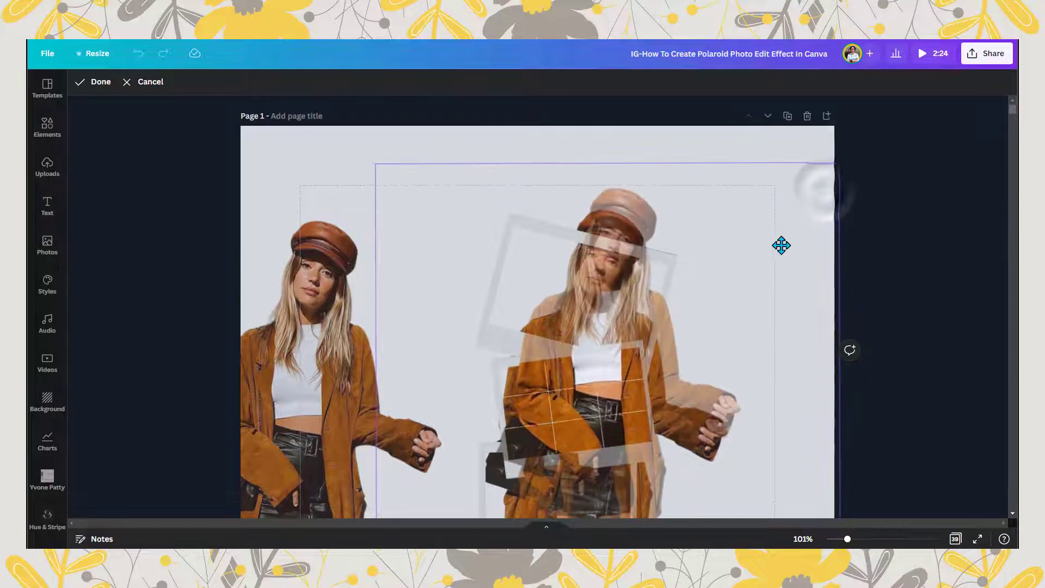
drag(781, 243, 769, 267)
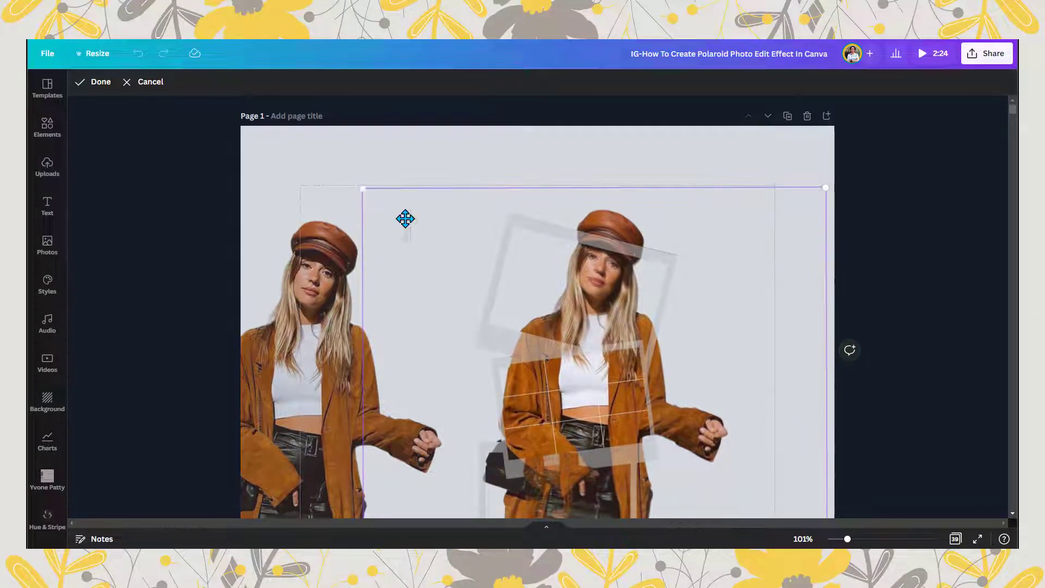
drag(362, 188, 360, 186)
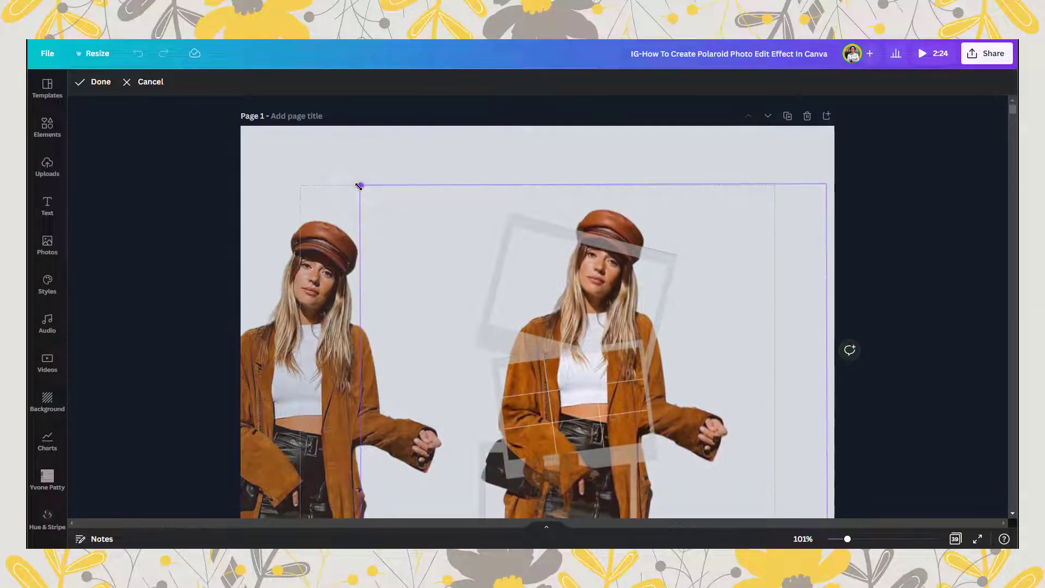
click(786, 337)
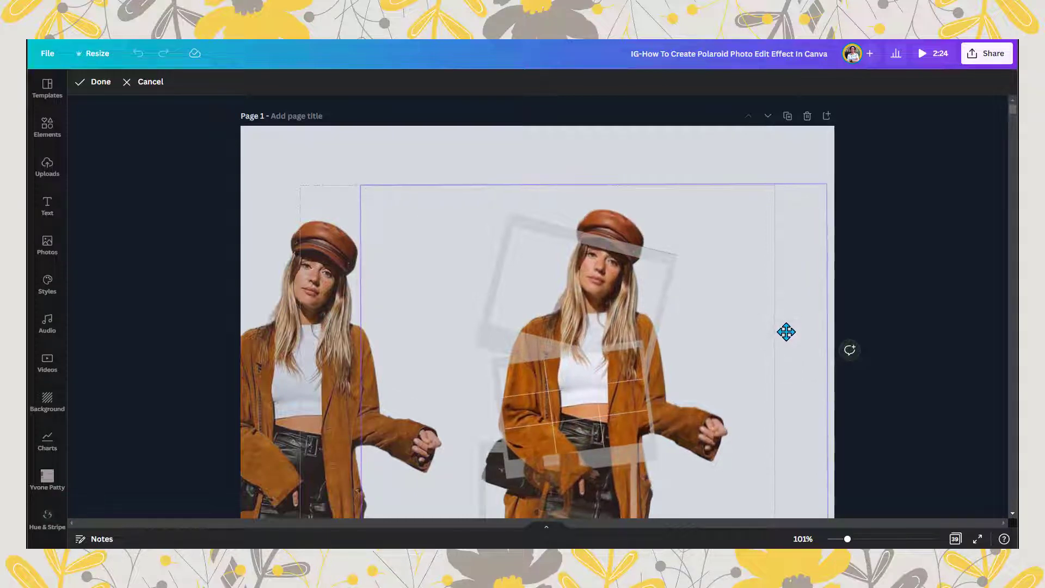
drag(785, 331, 787, 332)
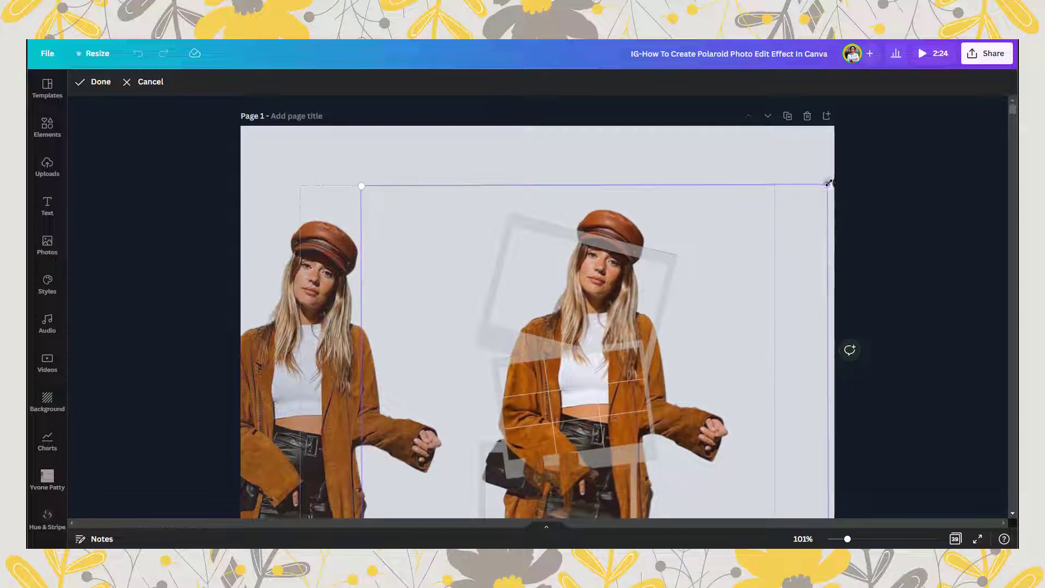
drag(828, 183, 794, 211)
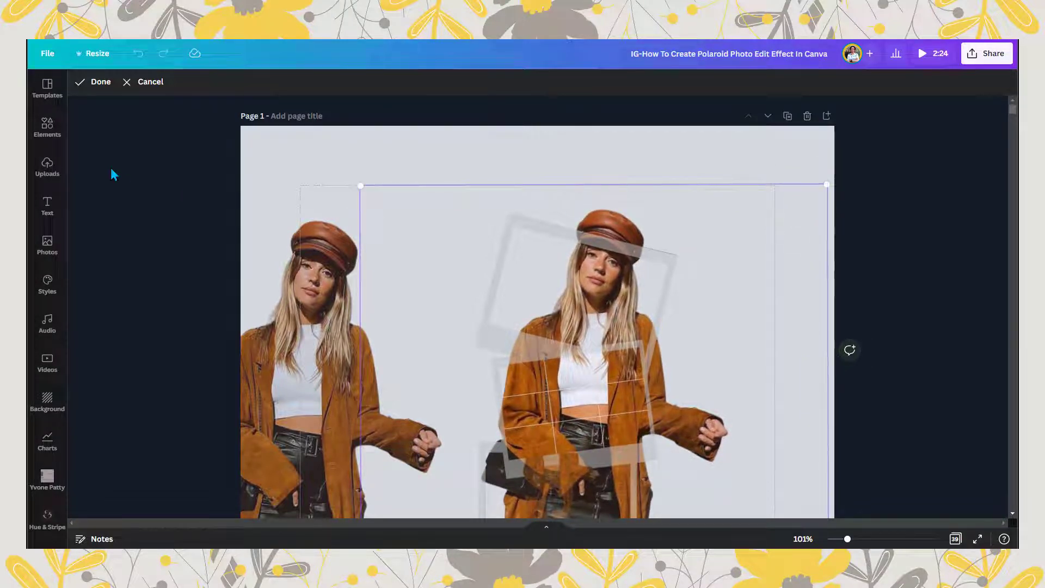
click(101, 83)
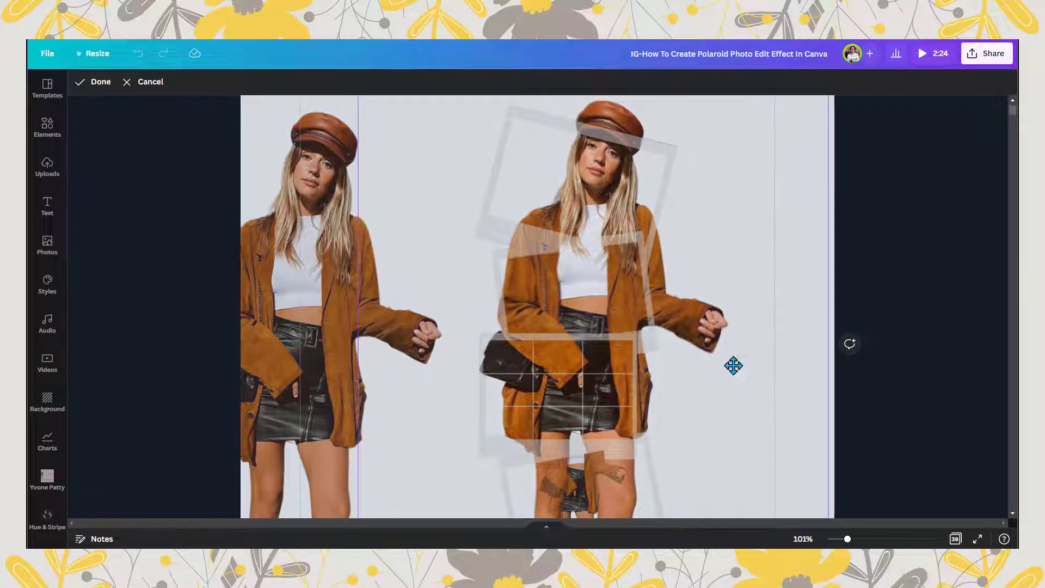
Step: Fine-tune the position and size of the third polaroid frame's photo against the full-size woman, and apply the crop
click(730, 365)
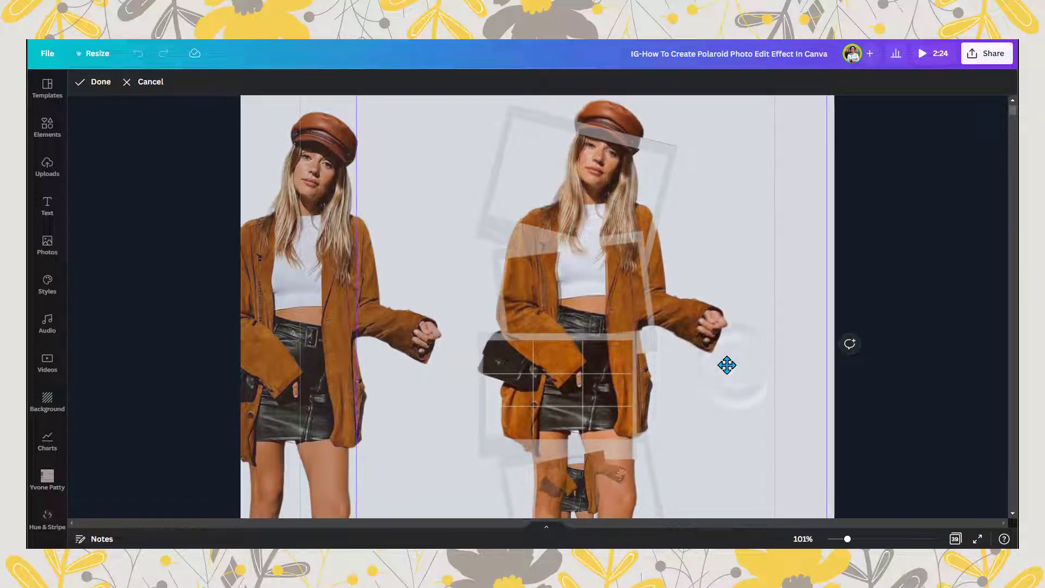
scroll(843, 172, up, 1)
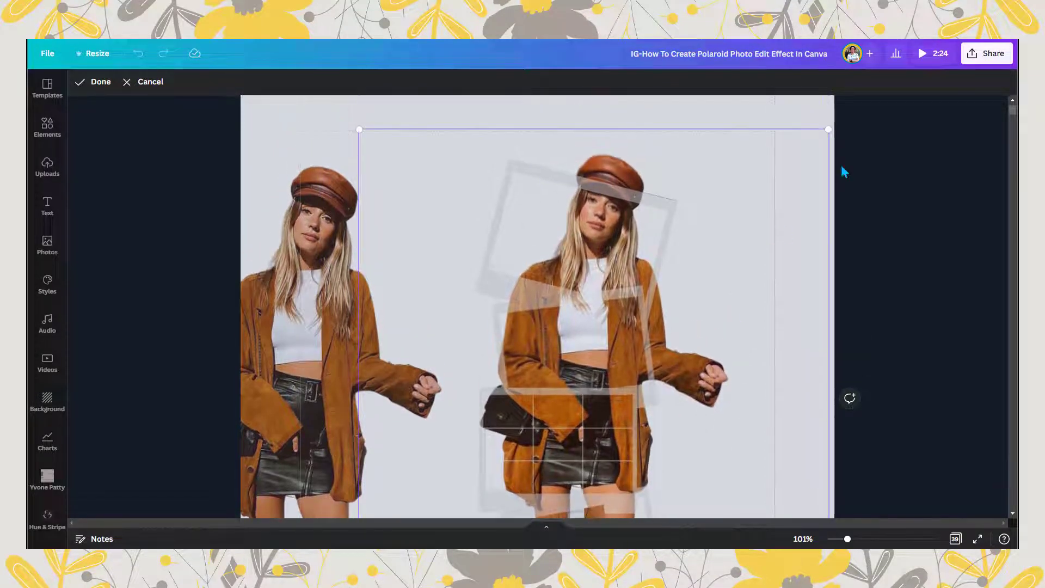
click(828, 131)
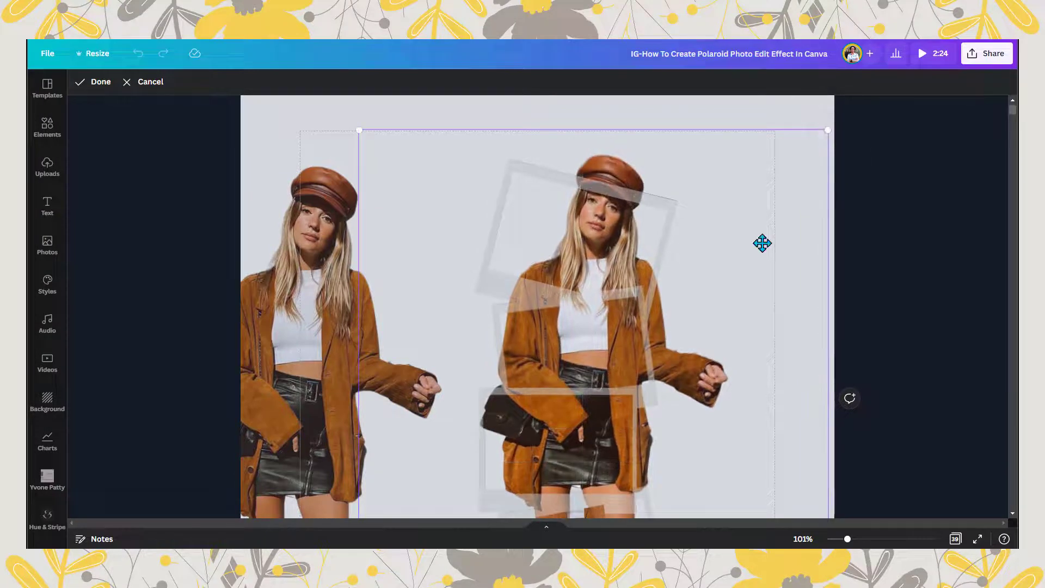
click(95, 83)
Step: Enlarge the photo inside the bottom polaroid frame to about full size and move it over the woman's legs
scroll(729, 305, down, 2)
scroll(730, 305, down, 4)
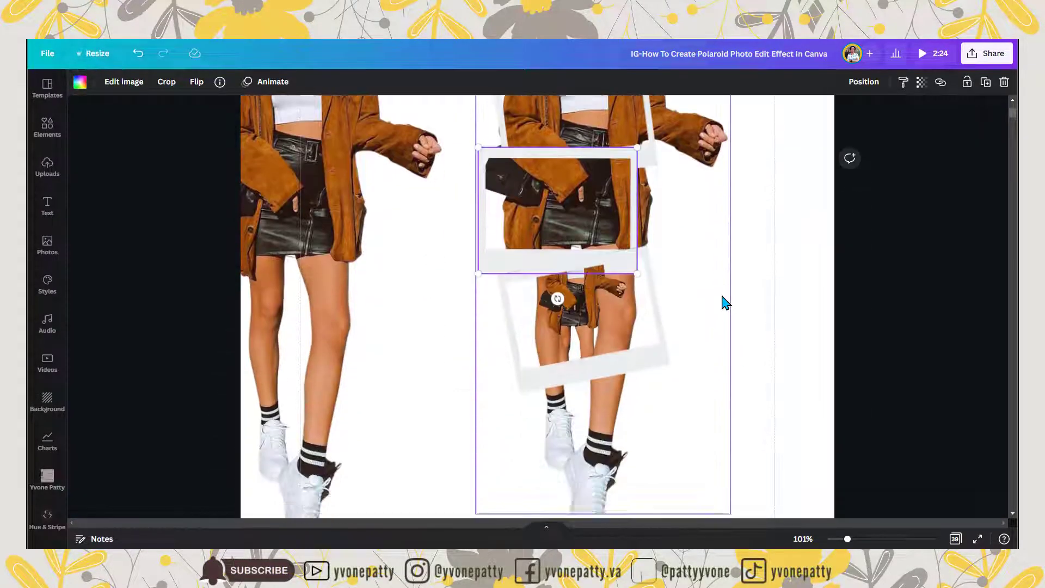
double_click(644, 324)
drag(662, 336, 885, 545)
drag(496, 114, 343, 55)
drag(728, 358, 711, 205)
drag(665, 425, 671, 394)
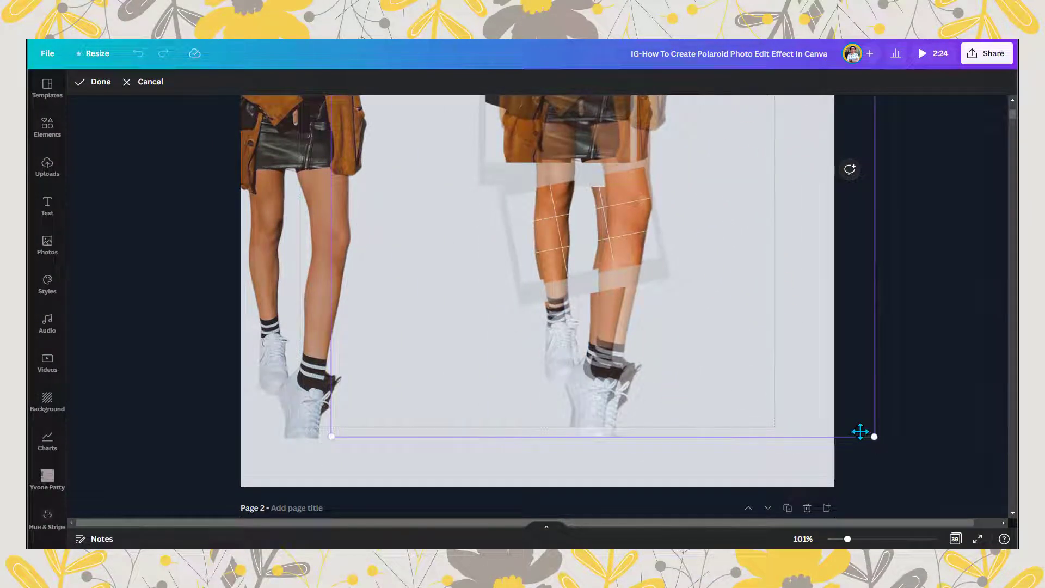
Step: Shrink the bottom frame's photo slightly and nudge it towards the legs of the full-size woman behind
drag(874, 437, 858, 420)
drag(782, 382, 782, 391)
drag(858, 427, 841, 422)
drag(760, 385, 758, 399)
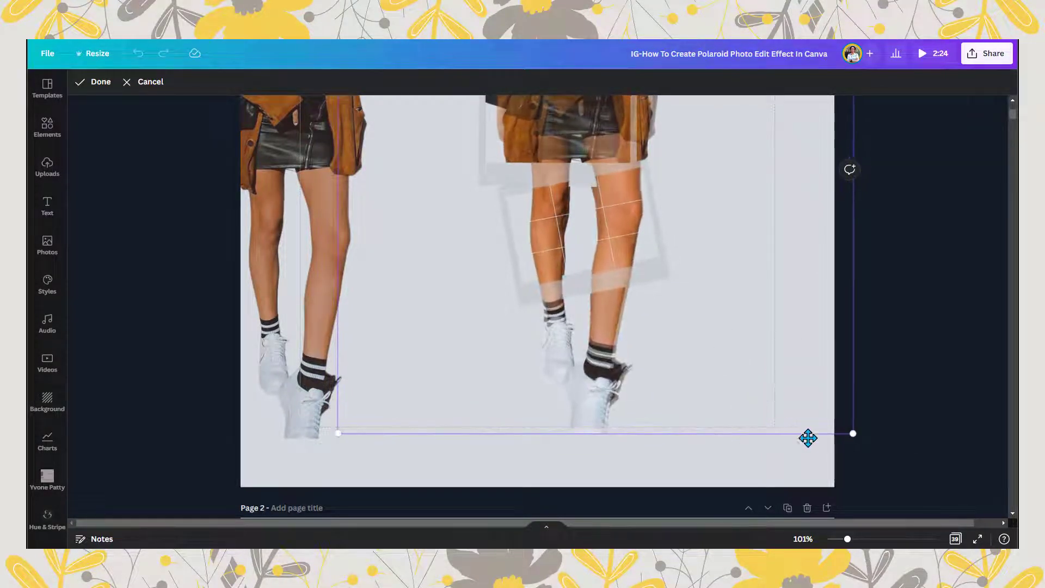
drag(850, 434, 848, 428)
drag(749, 383, 747, 387)
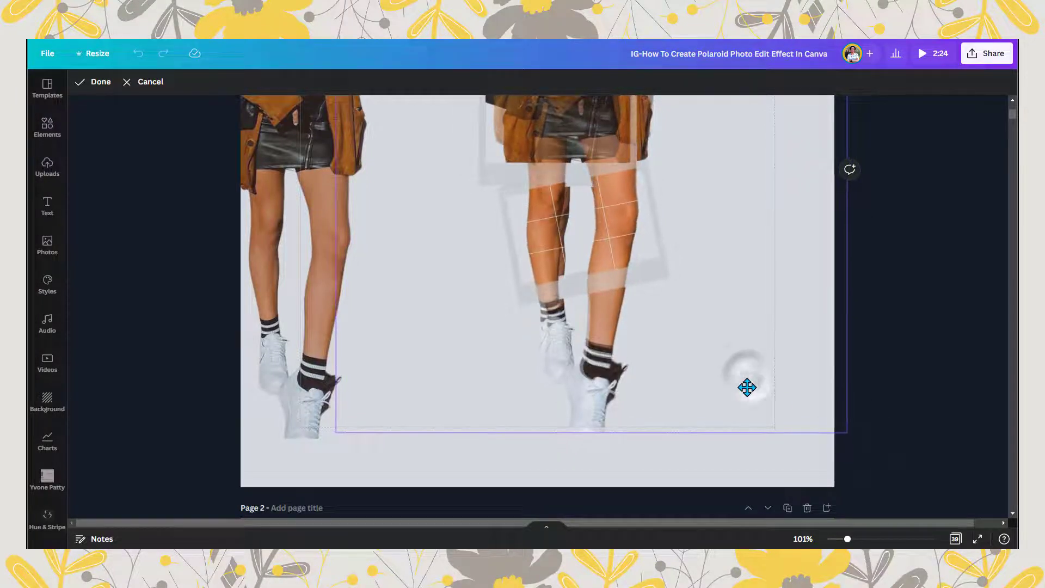
Step: Refine the bottom frame's photo in small resizes and moves until its knees, socks and shoes match the woman behind
drag(330, 431, 344, 430)
drag(726, 374, 726, 385)
drag(844, 433, 839, 433)
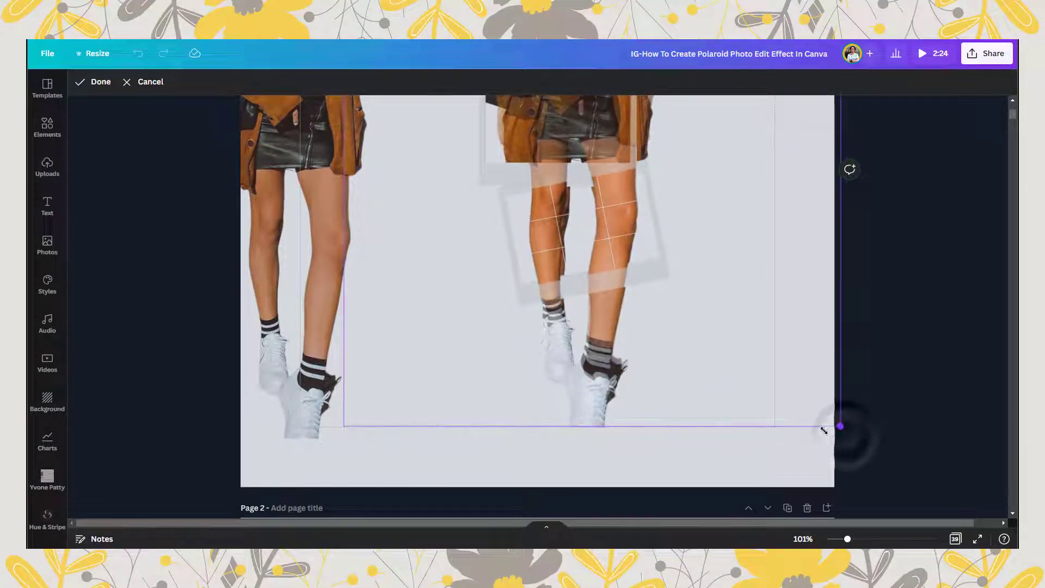
drag(753, 385, 759, 406)
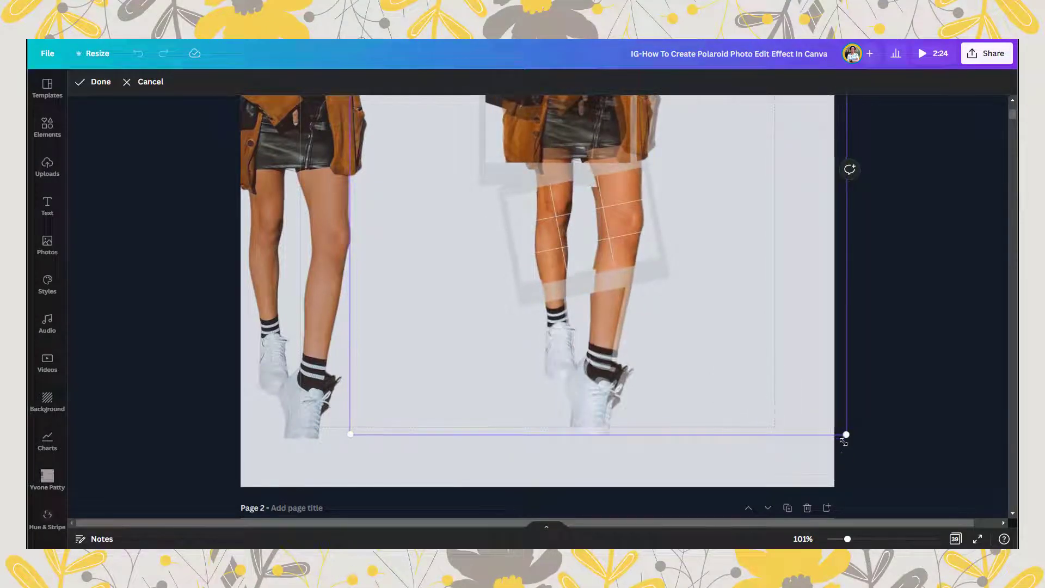
drag(843, 442, 822, 427)
drag(768, 398, 770, 400)
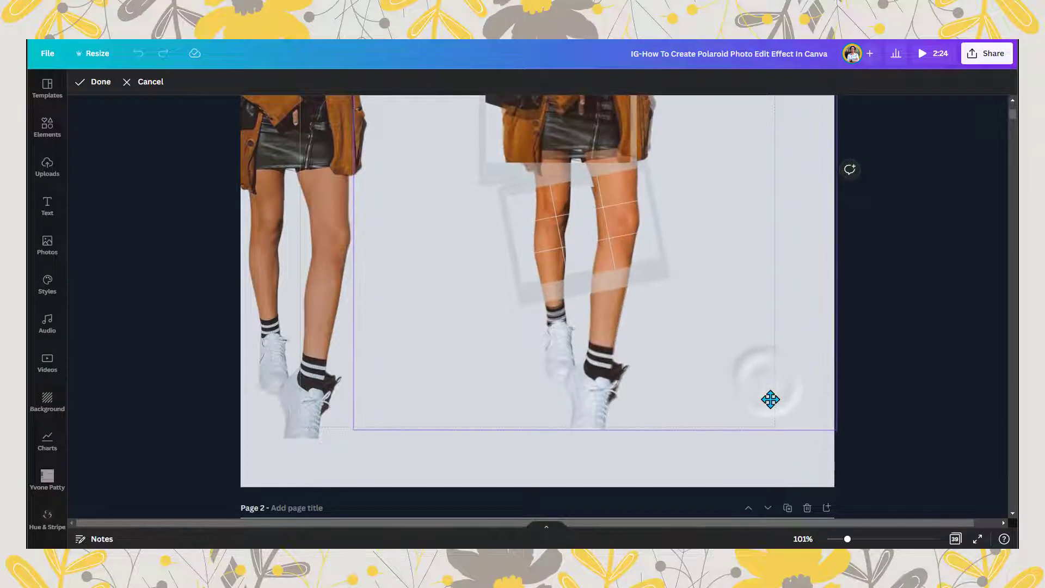
drag(828, 432, 827, 431)
drag(765, 408, 763, 411)
Step: Shrink and nudge the bottom frame's photo until the hat and face also line up with the woman behind, and apply the crop
scroll(739, 356, down, 2)
scroll(688, 270, up, 9)
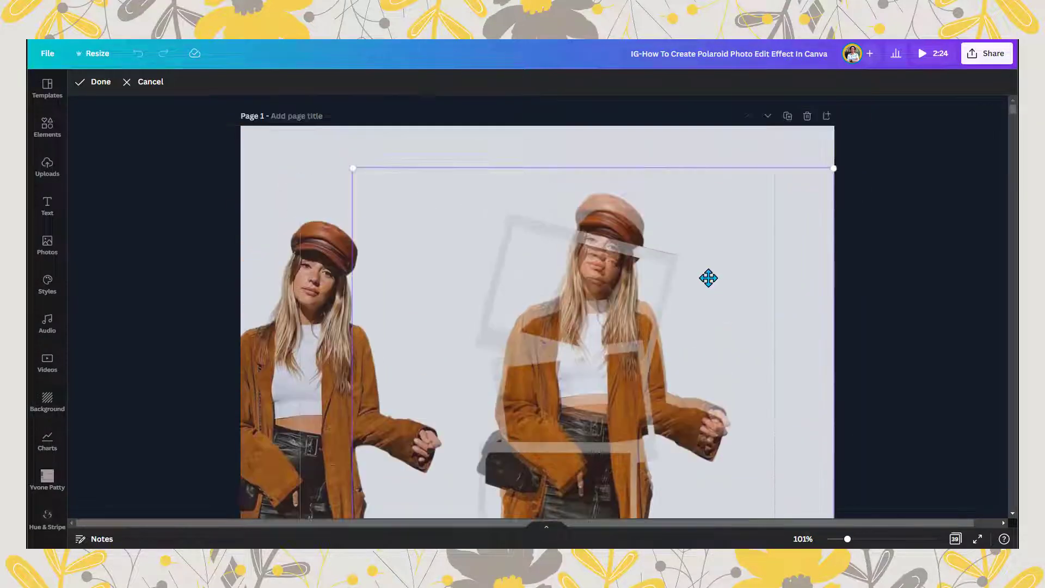
drag(360, 172, 361, 184)
click(770, 241)
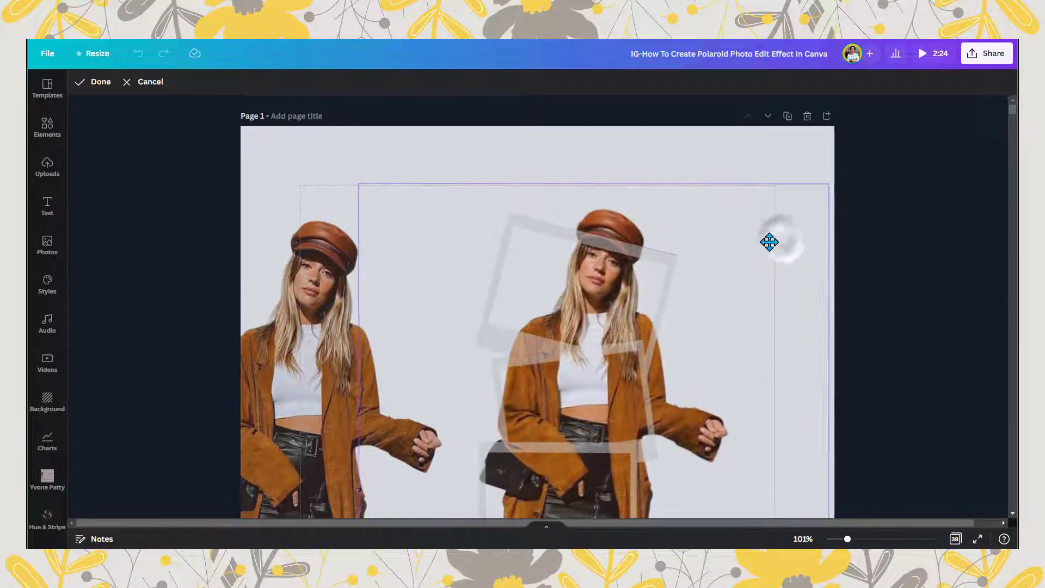
click(831, 182)
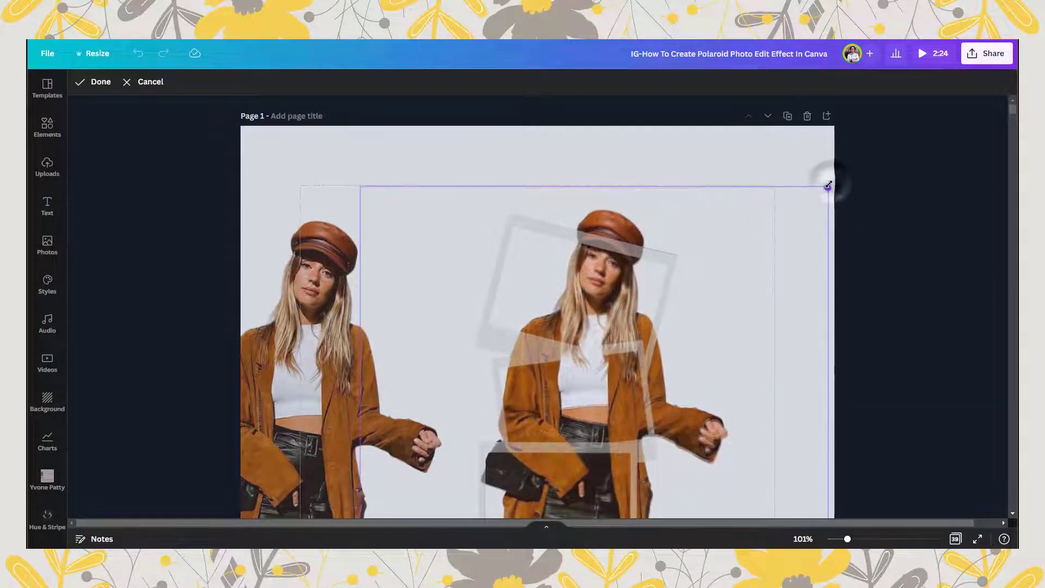
drag(765, 235, 761, 232)
drag(358, 182, 360, 185)
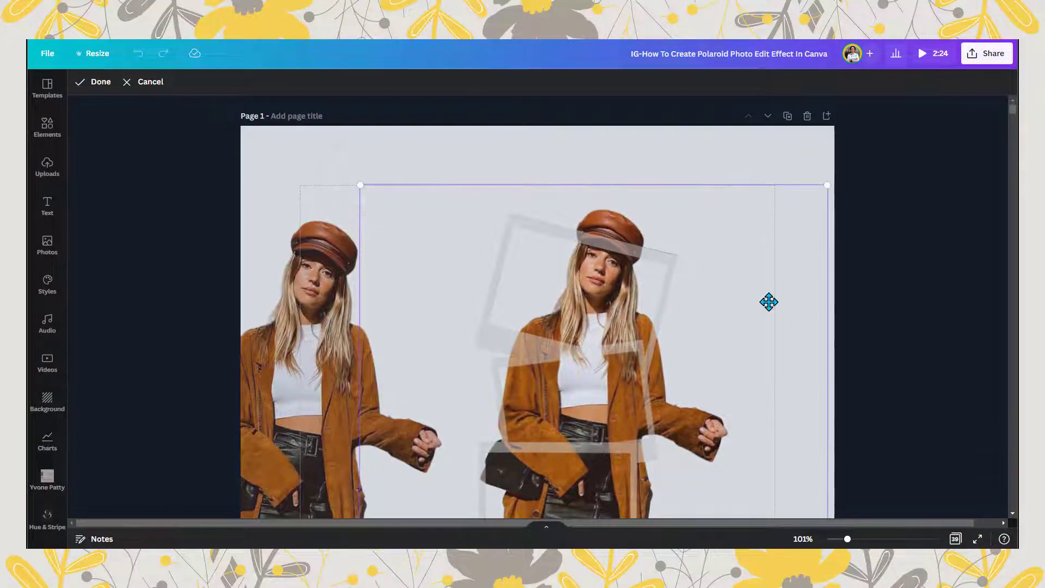
click(105, 86)
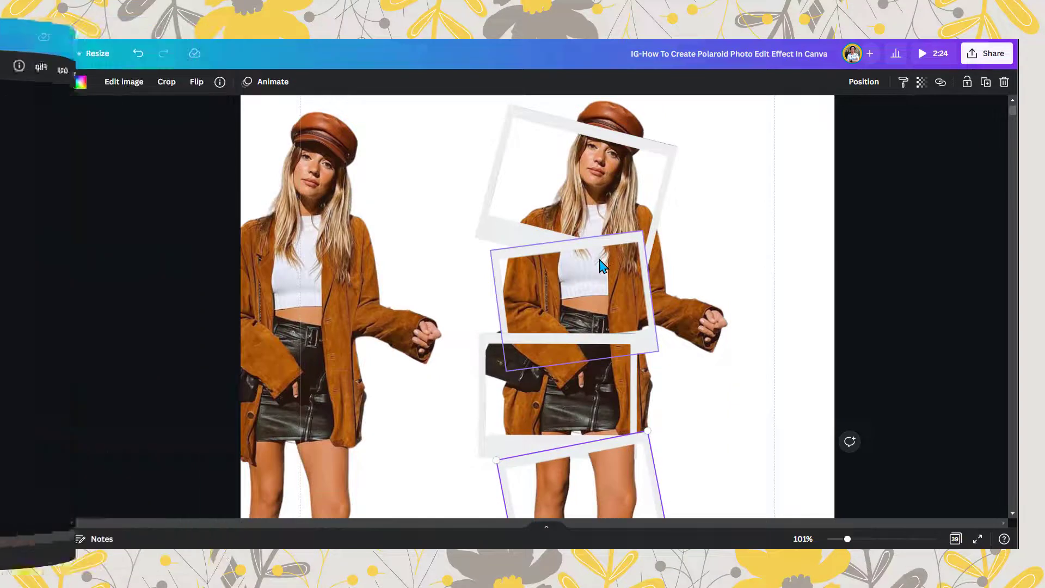
Step: Shift the second polaroid frame slightly up and to the right, and enlarge it a little from its upper-left corner
mouse_move(602, 266)
mouse_down()
mouse_move(620, 261)
mouse_move(617, 252)
mouse_up()
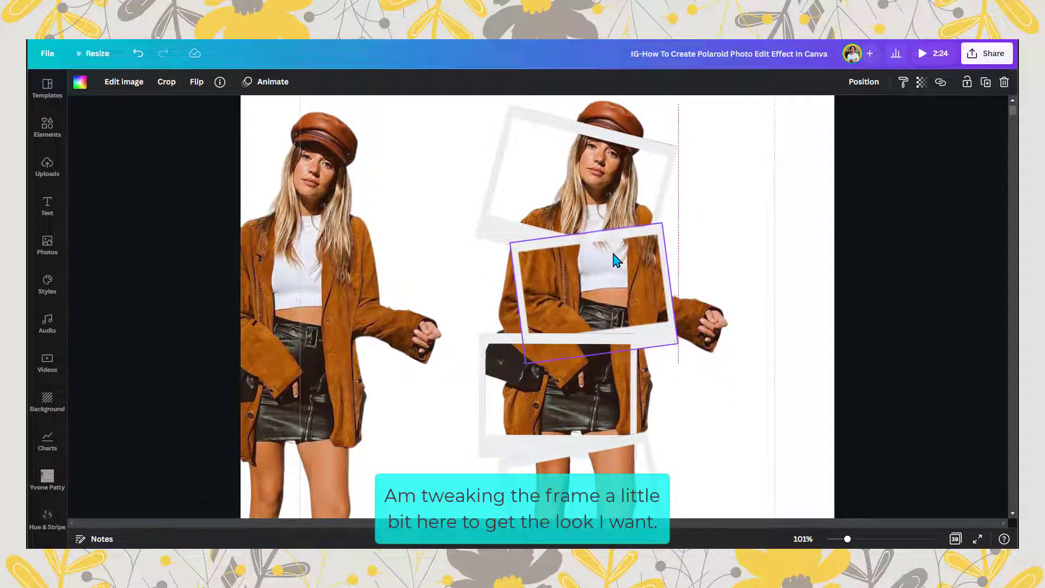
right_click(608, 276)
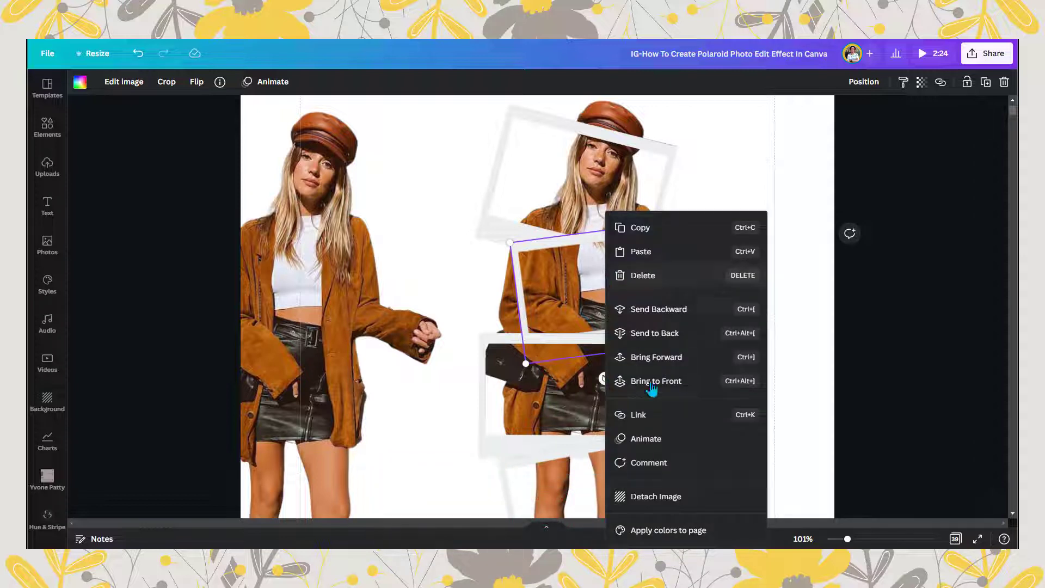
drag(577, 286, 582, 287)
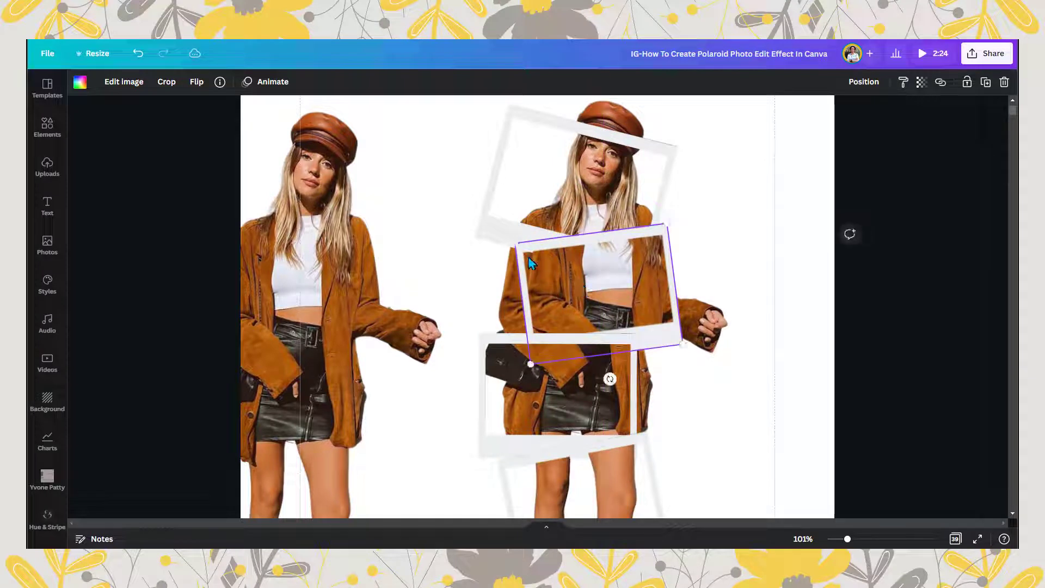
drag(517, 244, 501, 233)
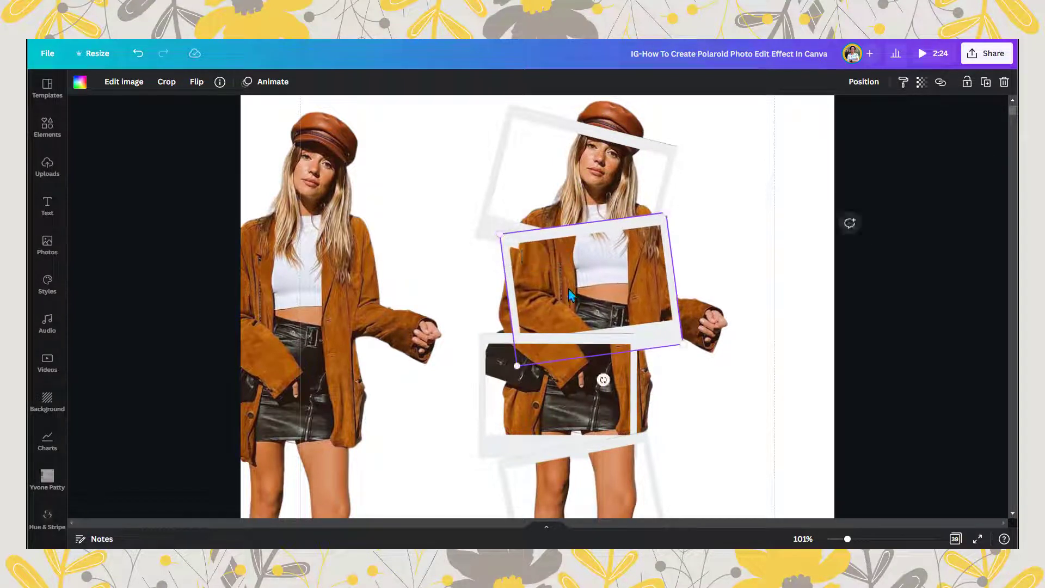
drag(569, 288, 566, 292)
Step: Detach the photo from the second polaroid frame and drop it back into the same frame
right_click(625, 284)
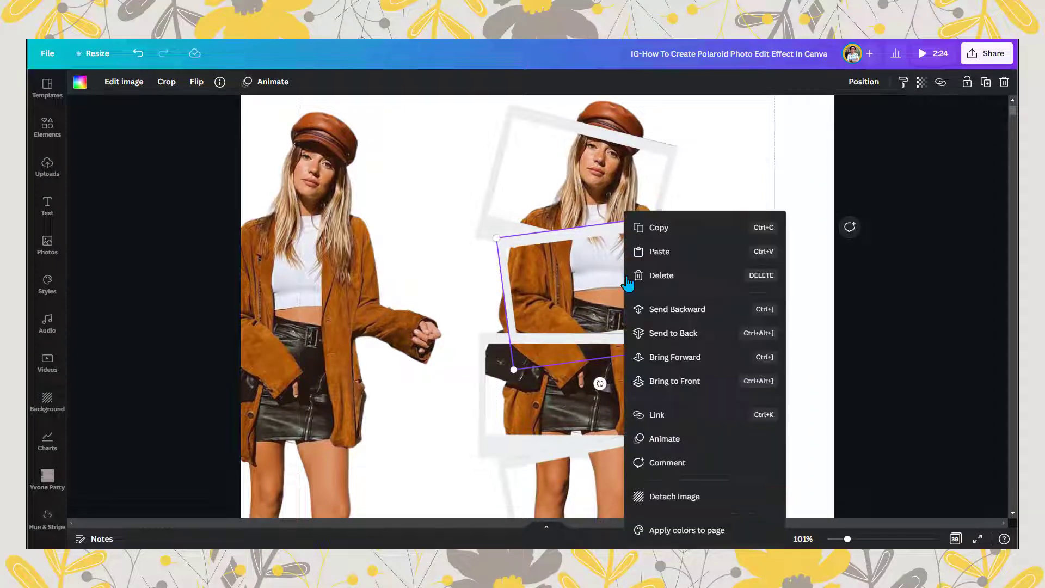
click(669, 497)
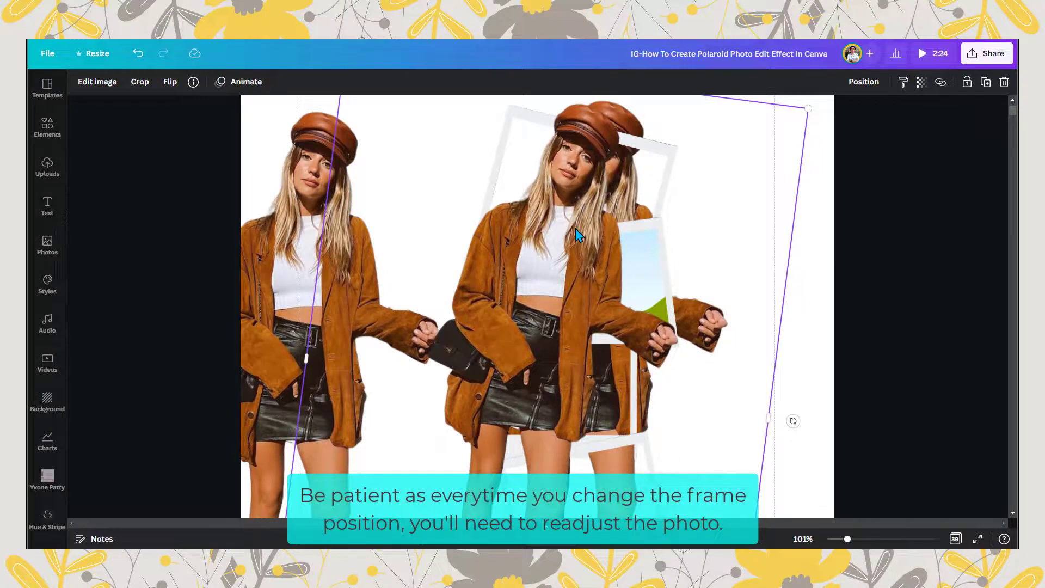
drag(576, 234, 577, 275)
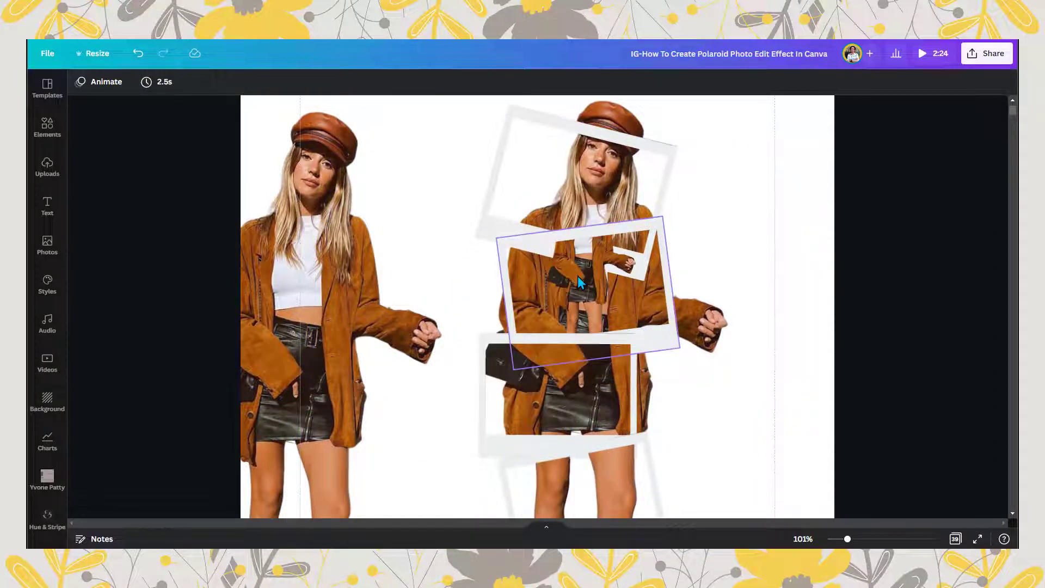
Step: Crop the second polaroid frame's photo, enlarging it from its upper corners and moving it down over the woman's torso
double_click(577, 276)
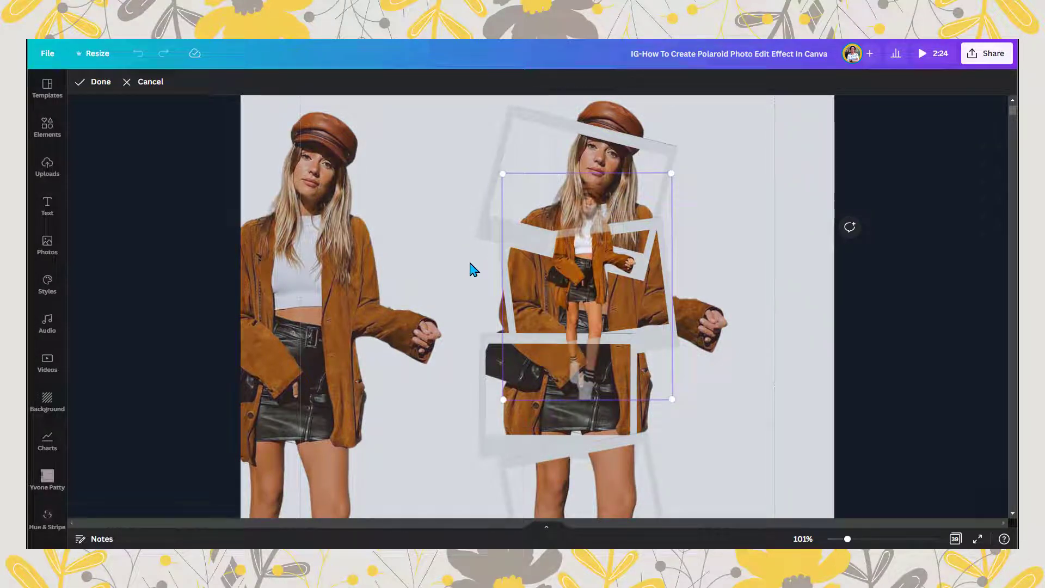
click(445, 236)
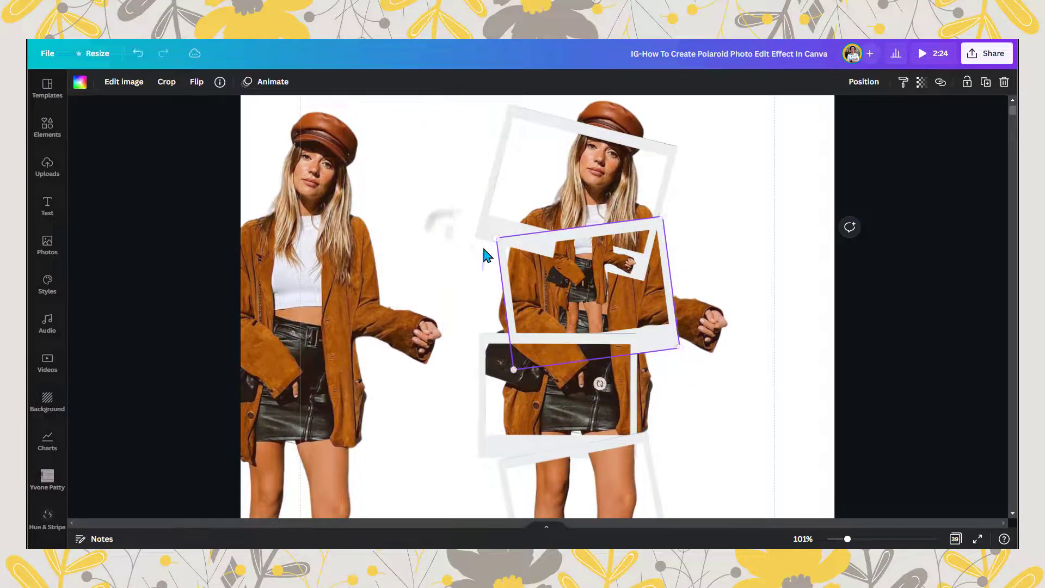
click(166, 81)
drag(504, 175, 416, 64)
drag(601, 230, 637, 281)
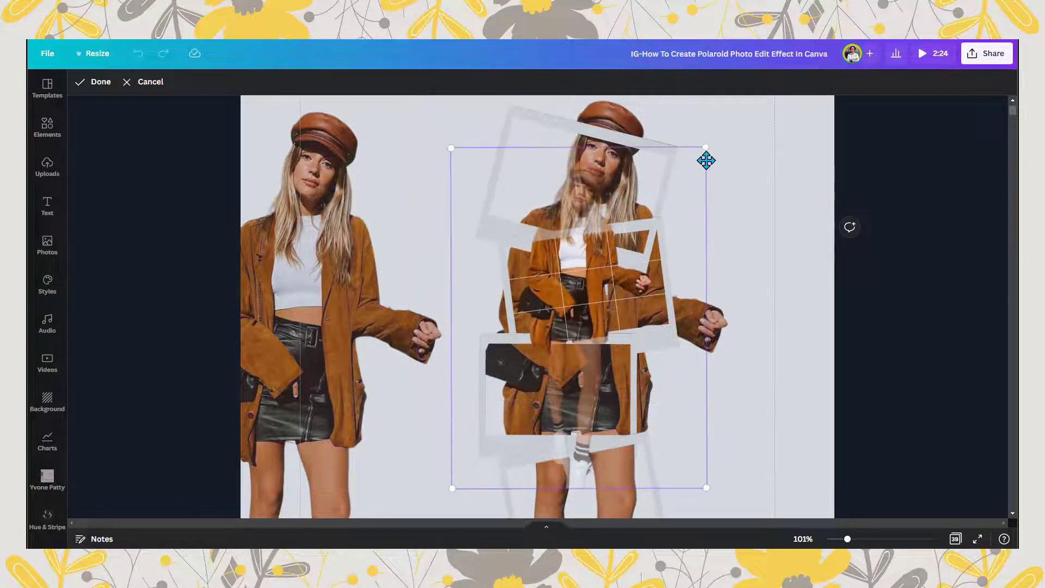
drag(714, 146, 778, 60)
drag(723, 222, 695, 296)
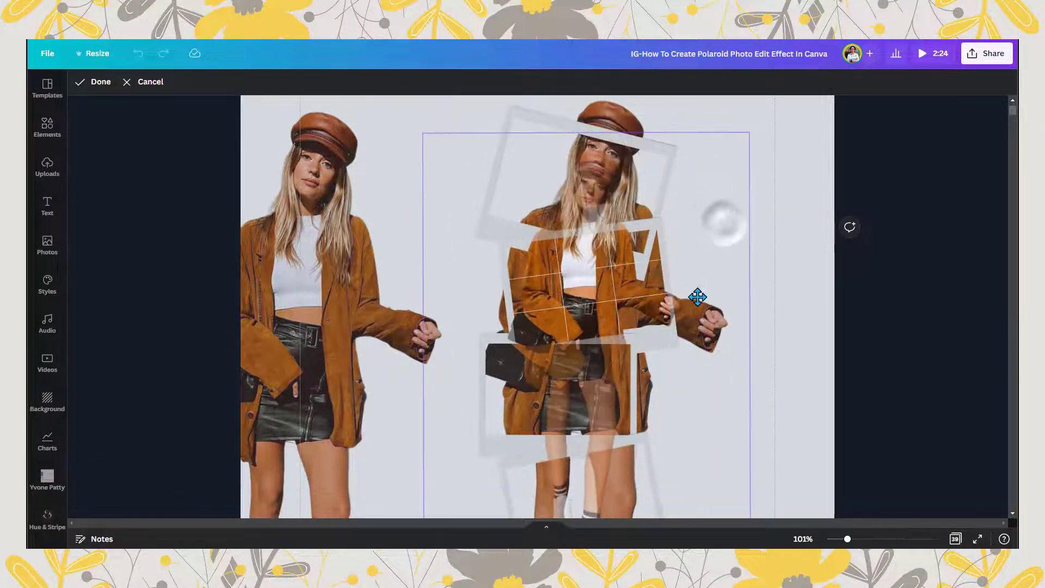
Step: Enlarge the second frame's photo further to full size and move it onto the matching jacket and face of the woman behind
drag(428, 134, 350, 103)
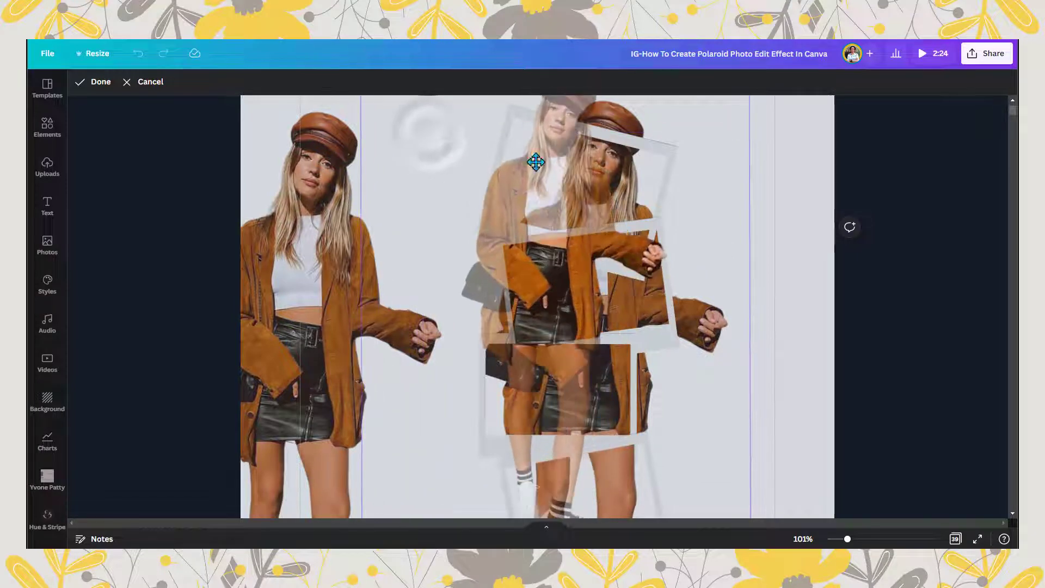
drag(653, 195, 687, 214)
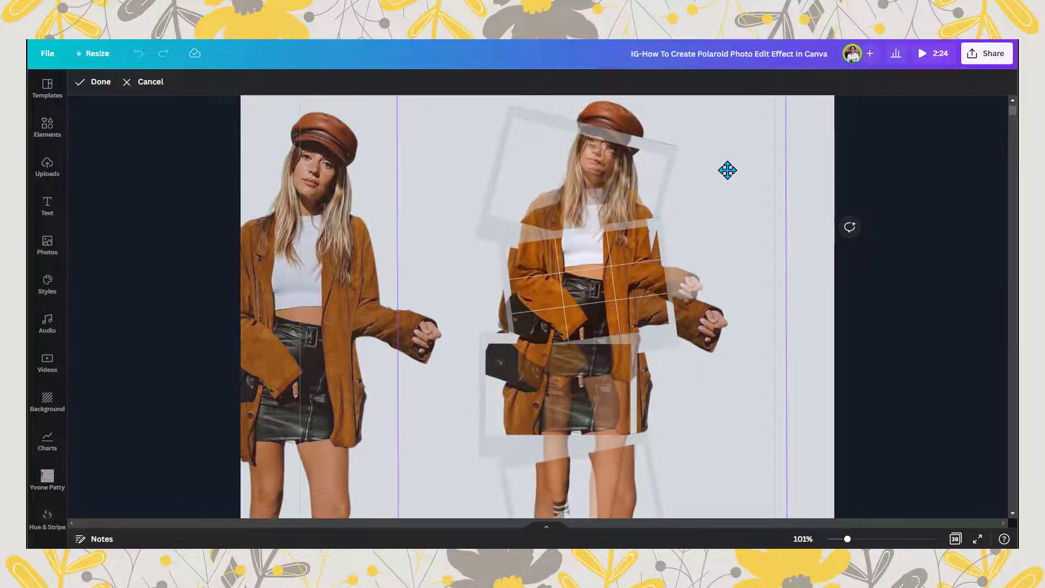
drag(727, 170, 883, 83)
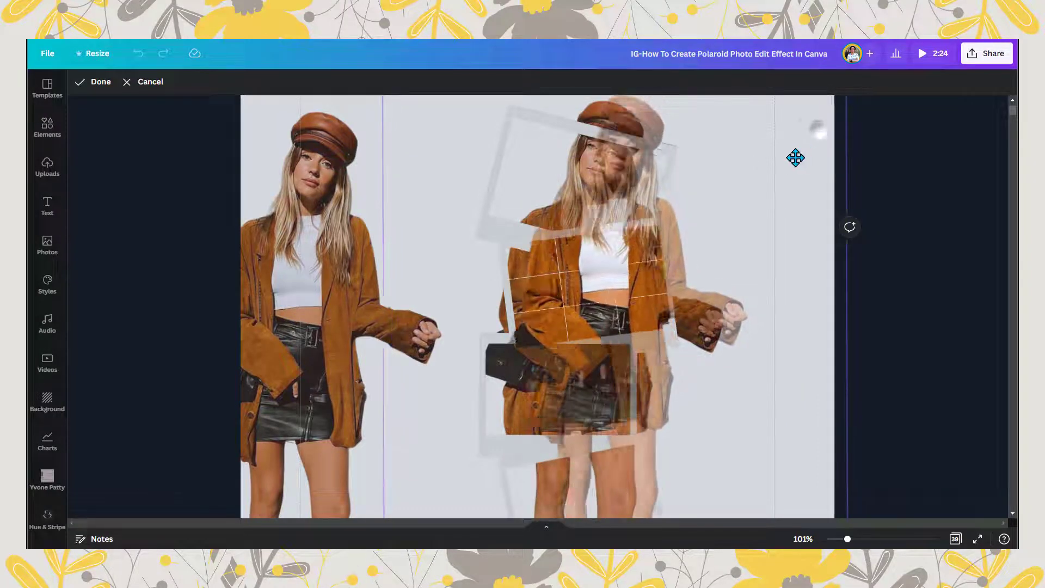
drag(793, 156, 785, 152)
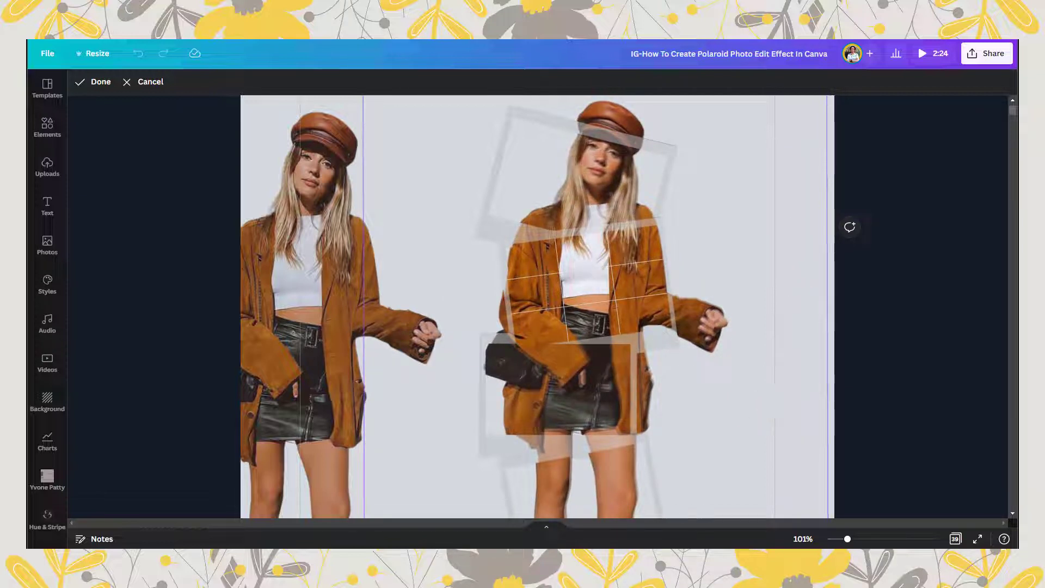
Step: Fine-tune the size and position of the second frame's photo until it matches the woman behind, and apply the crop
scroll(429, 262, up, 1)
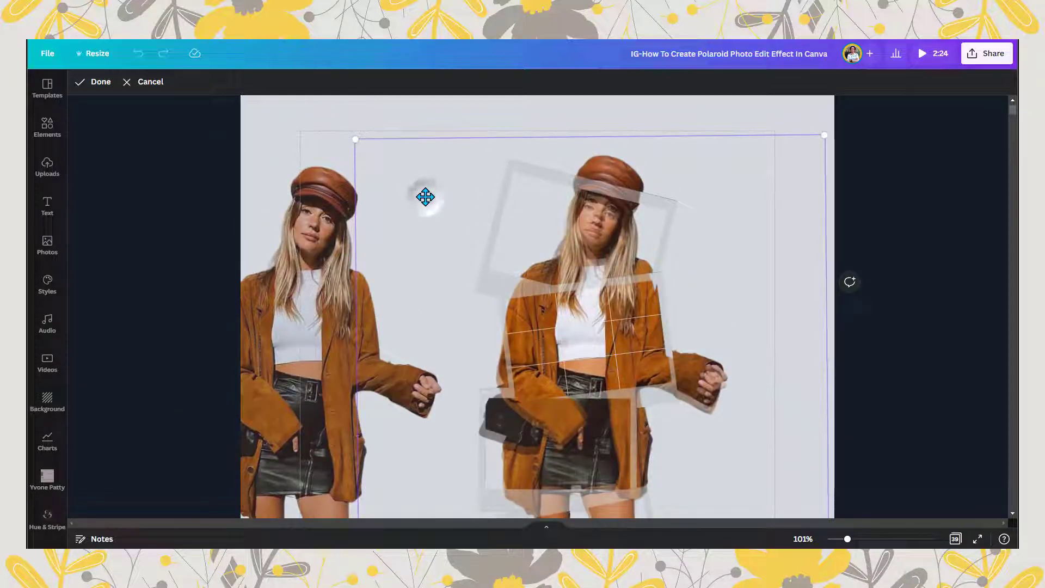
drag(425, 197, 429, 186)
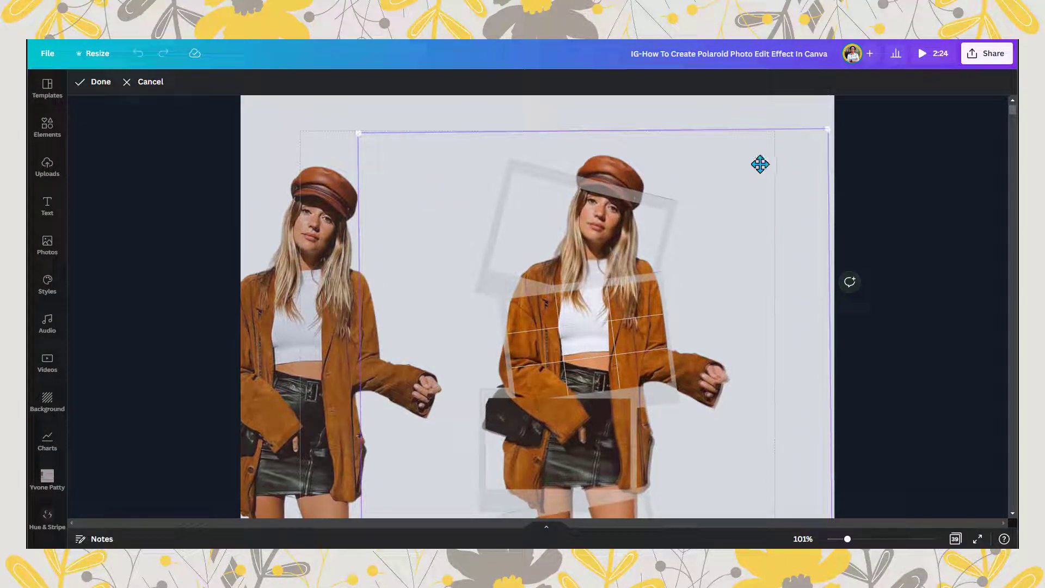
drag(828, 131, 827, 132)
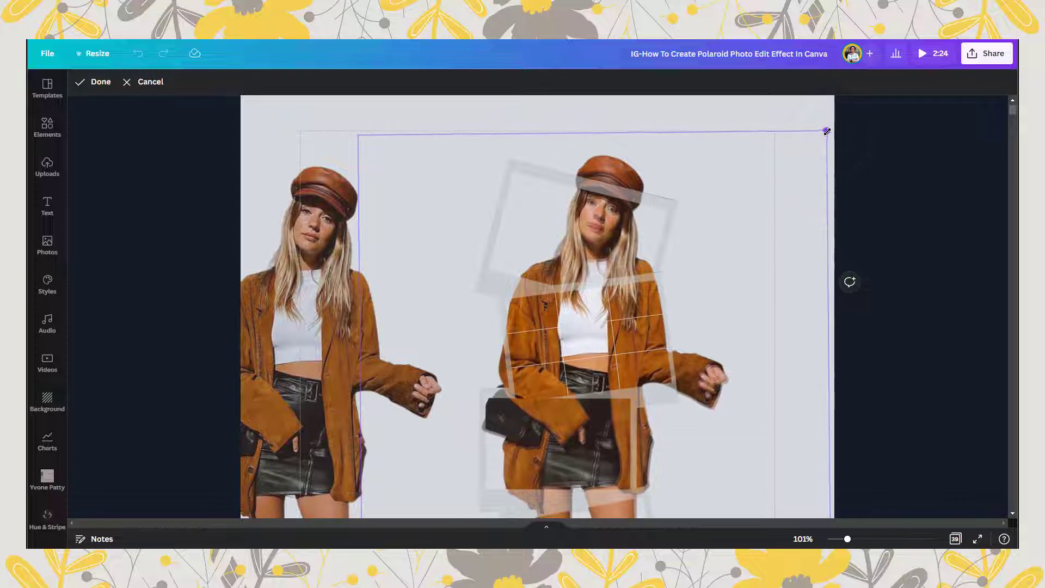
drag(792, 169, 792, 166)
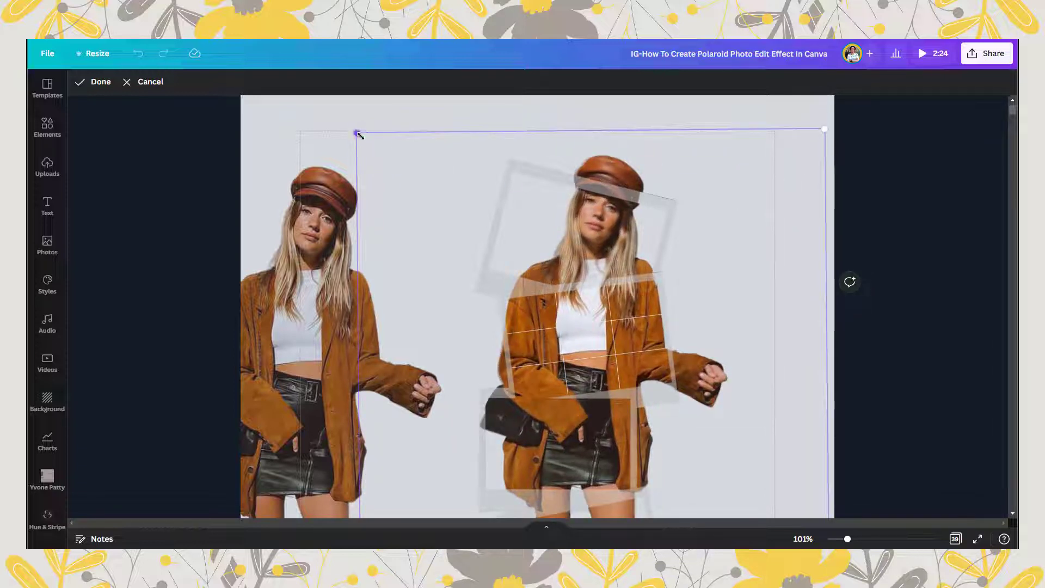
drag(359, 135, 360, 137)
drag(419, 169, 420, 164)
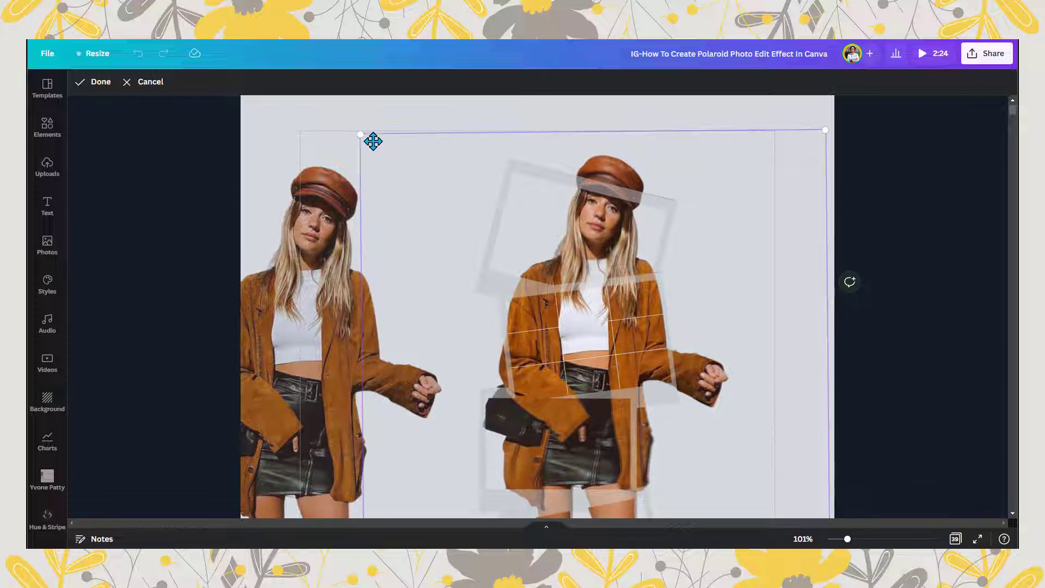
drag(361, 134, 363, 134)
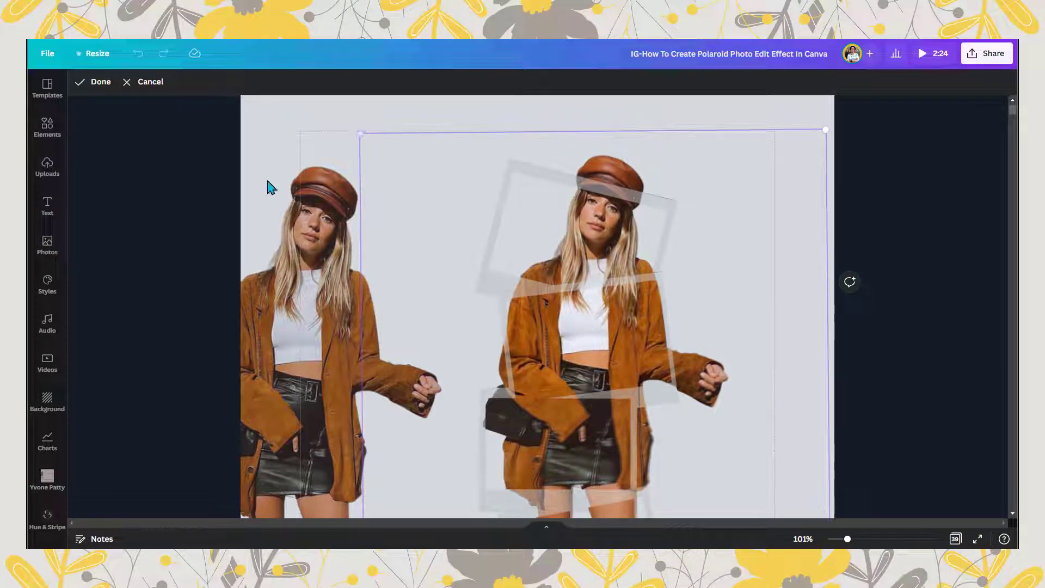
click(106, 91)
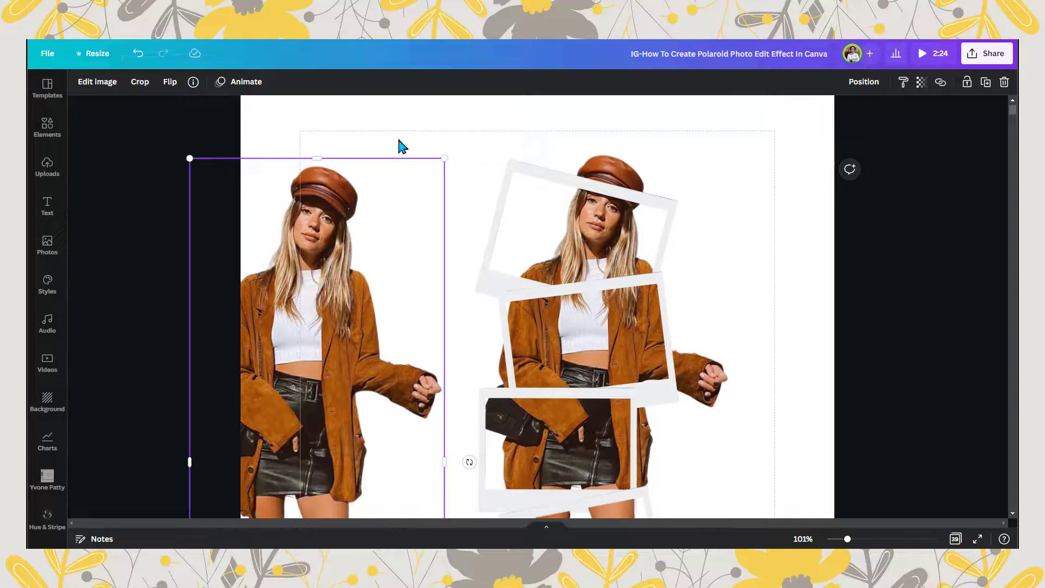
click(620, 169)
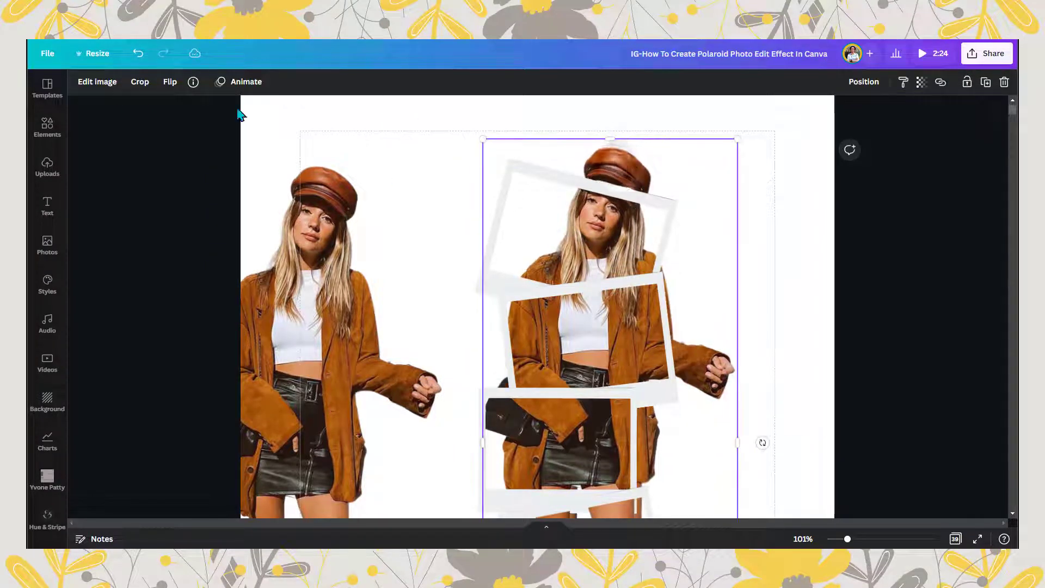
click(138, 53)
click(630, 234)
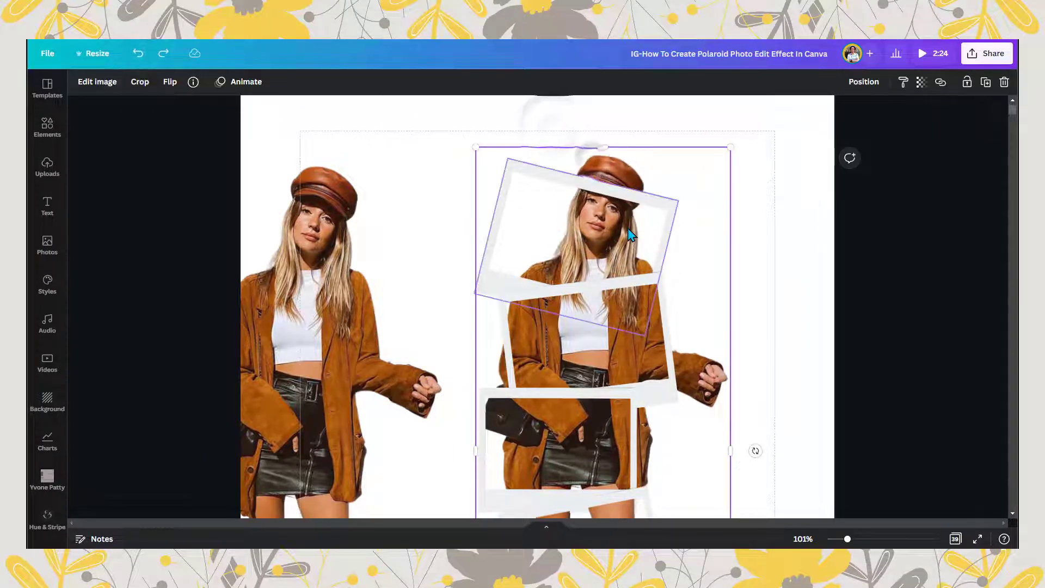
Step: Duplicate the spare woman photo beside the polaroid stack and place the copy slightly apart from the original
scroll(626, 228, down, 3)
click(625, 225)
scroll(622, 218, down, 1)
scroll(621, 212, up, 3)
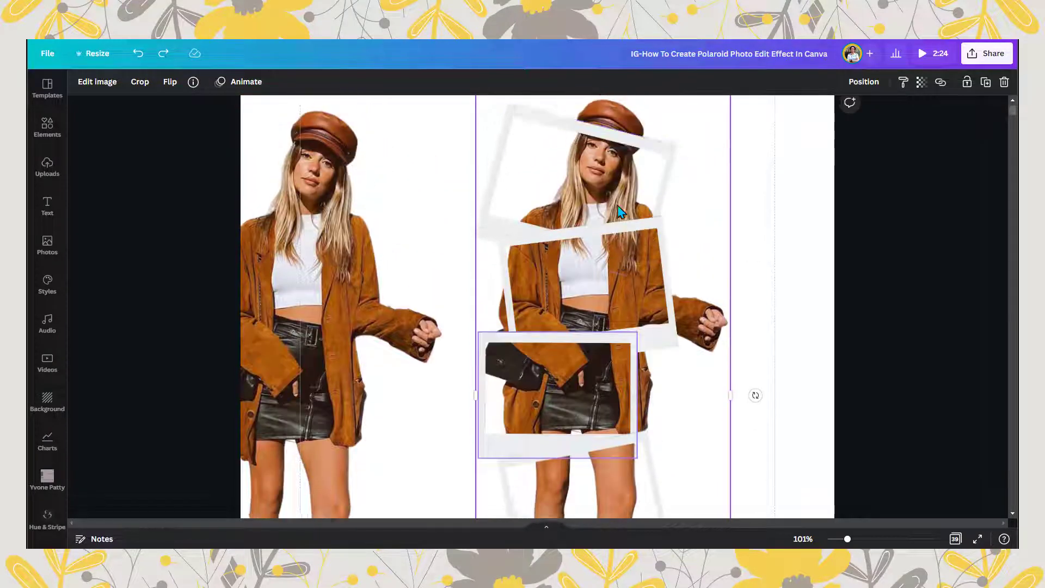
scroll(620, 212, up, 3)
drag(355, 297, 398, 272)
scroll(324, 288, down, 2)
Step: Lock the four stacked polaroid frames in place, from the top one down to the one over the legs
click(545, 177)
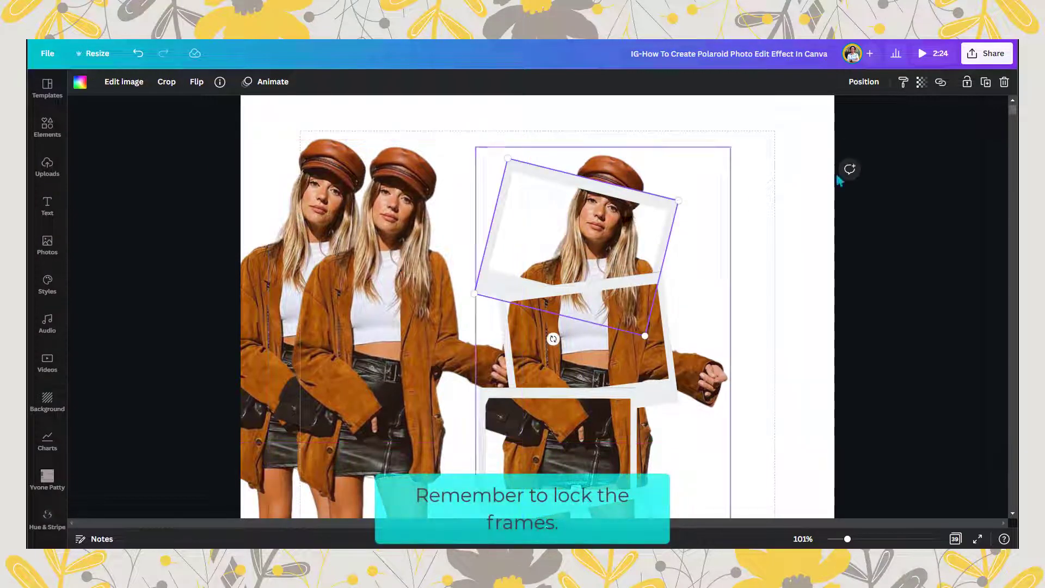
click(966, 83)
click(618, 346)
click(966, 83)
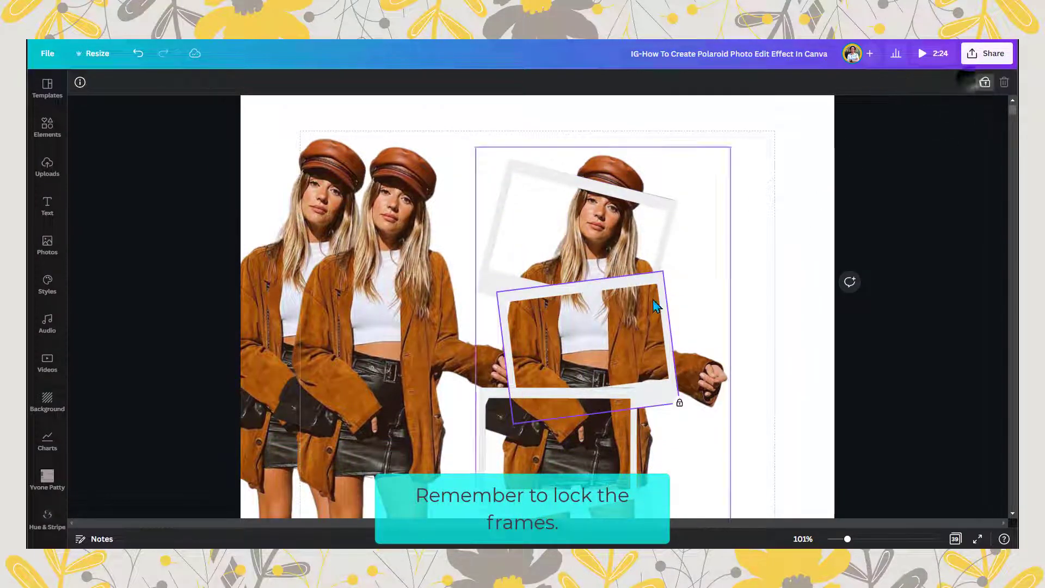
click(577, 436)
scroll(579, 381, down, 3)
click(582, 391)
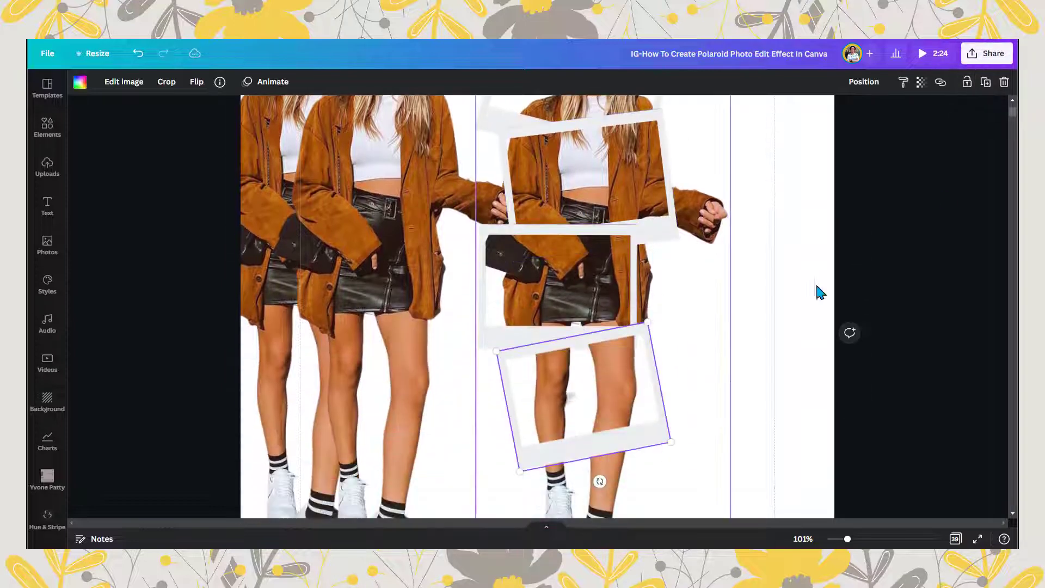
click(966, 83)
scroll(718, 294, down, 1)
scroll(745, 256, up, 2)
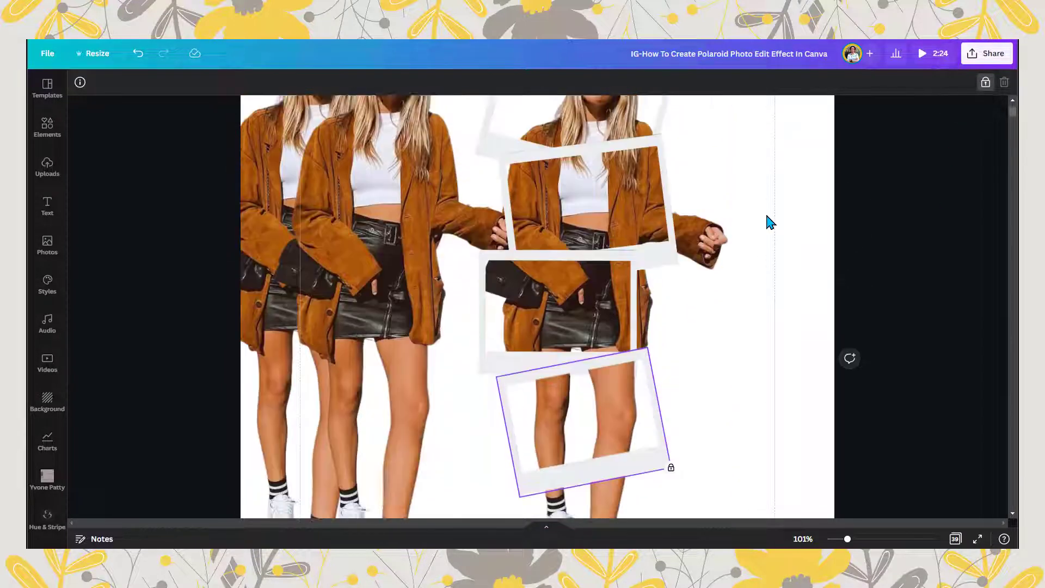
Step: Move one spare woman photo over the polaroid stack, bring it in front of the frames and align it with the figure
scroll(767, 222, up, 5)
click(573, 372)
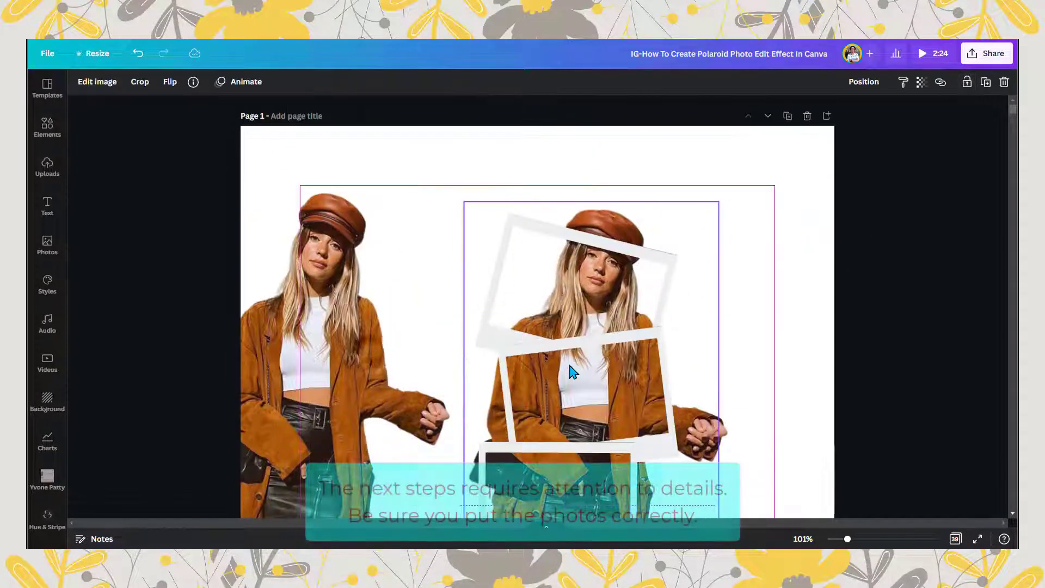
click(864, 82)
click(702, 136)
drag(591, 248, 599, 244)
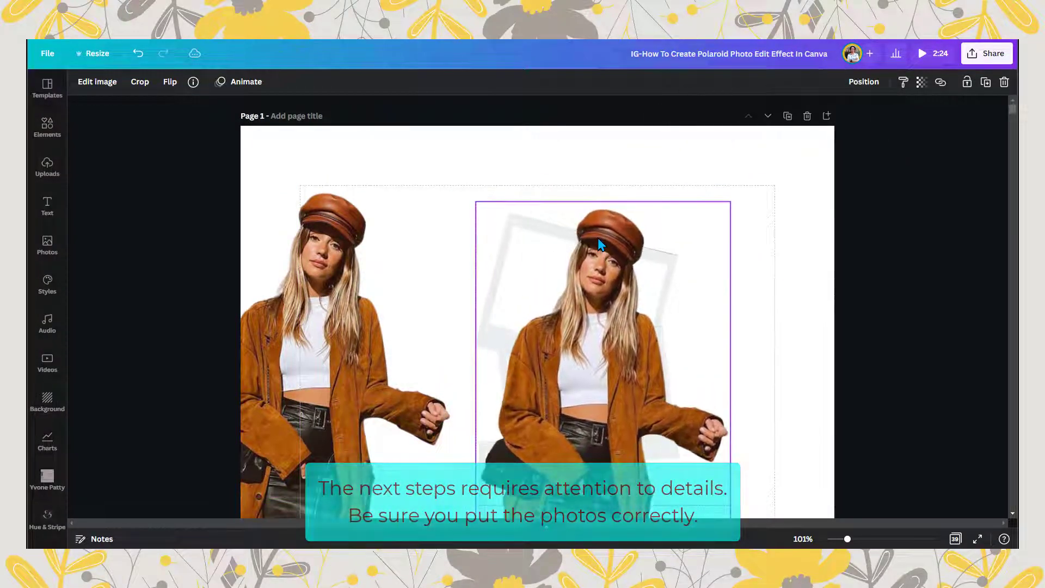
Step: Crop the front photo from the bottom and both sides to just the hat overlapping the first frame's upper border
scroll(595, 320, down, 4)
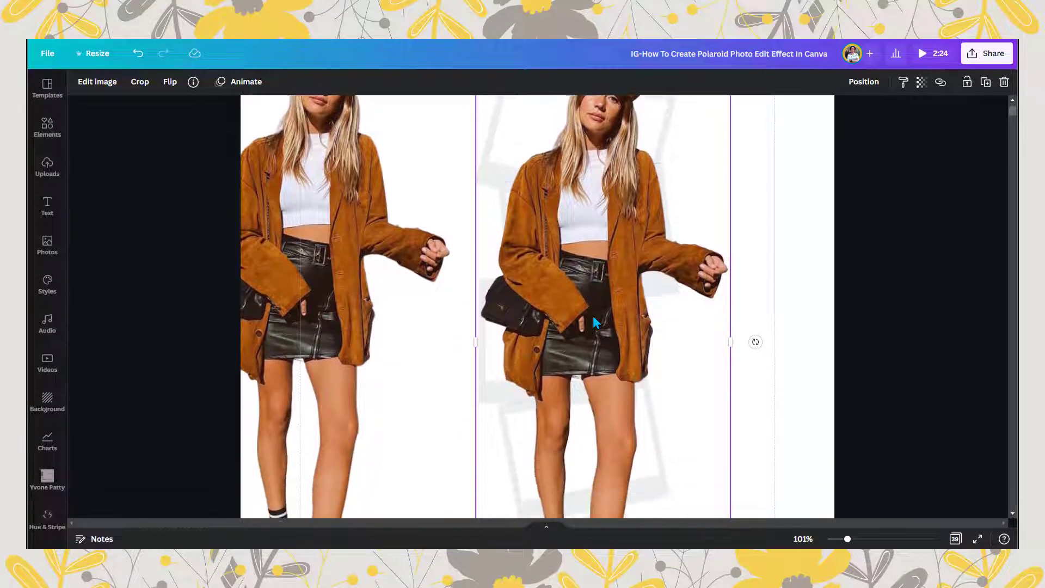
scroll(594, 321, down, 4)
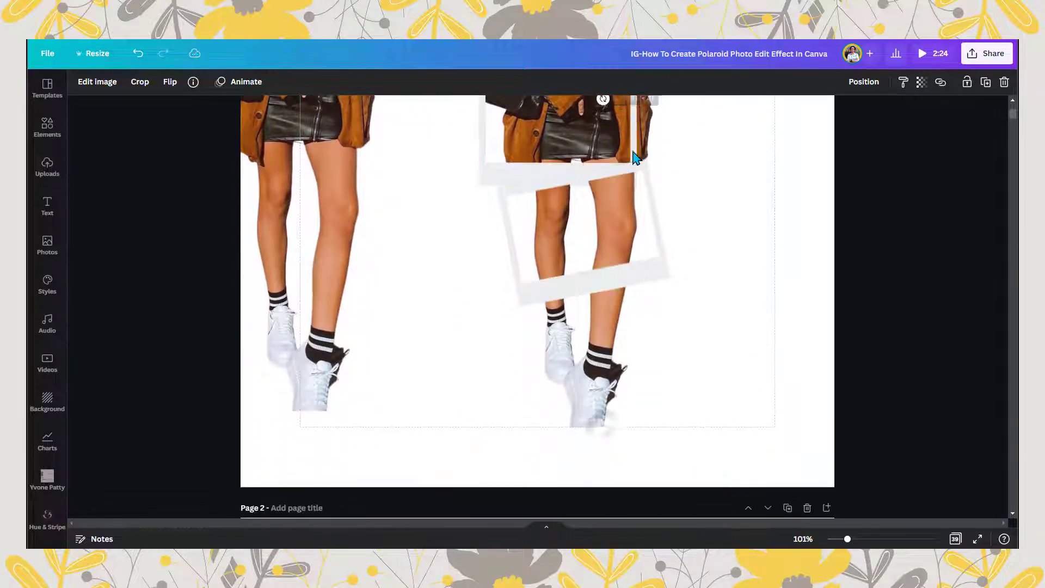
scroll(702, 268, up, 6)
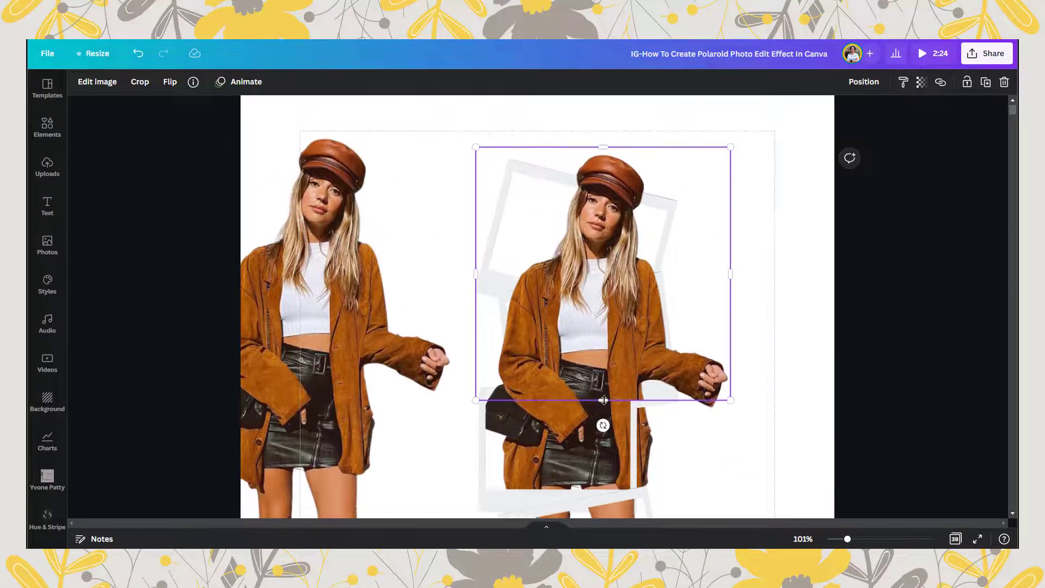
drag(604, 400, 618, 205)
drag(476, 175, 519, 176)
drag(730, 176, 666, 179)
click(749, 216)
click(765, 217)
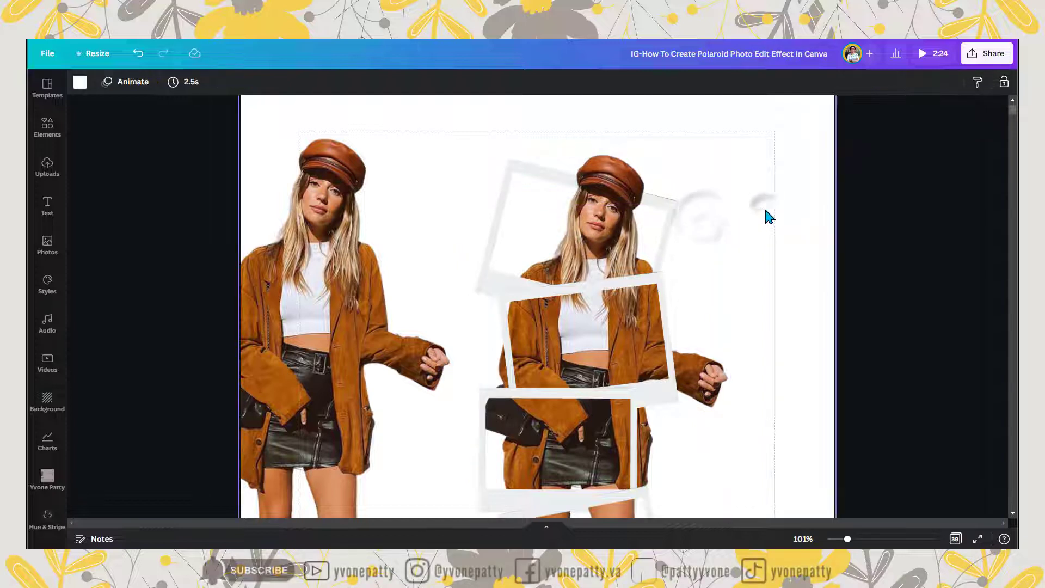
Step: Place another copy of the spare woman photo over the stack, in front of the frames and aligned with the figure
click(297, 301)
scroll(293, 299, down, 2)
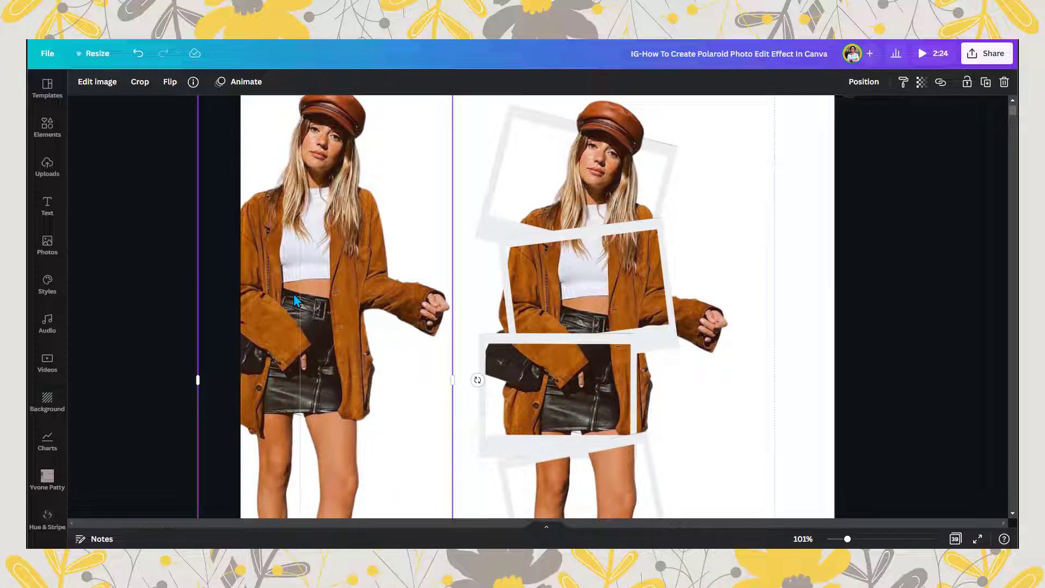
drag(333, 277, 618, 284)
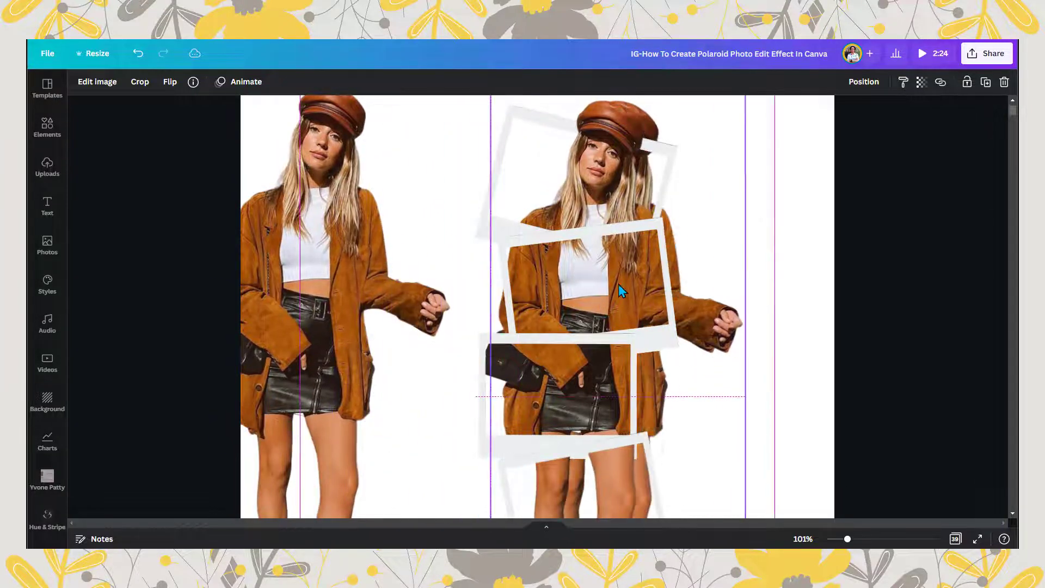
click(864, 82)
click(707, 137)
drag(609, 240, 596, 239)
Step: Crop this copy from the top, right and bottom to the jacket sleeve at the second frame's lower-left corner
scroll(585, 200, up, 1)
drag(603, 145, 606, 317)
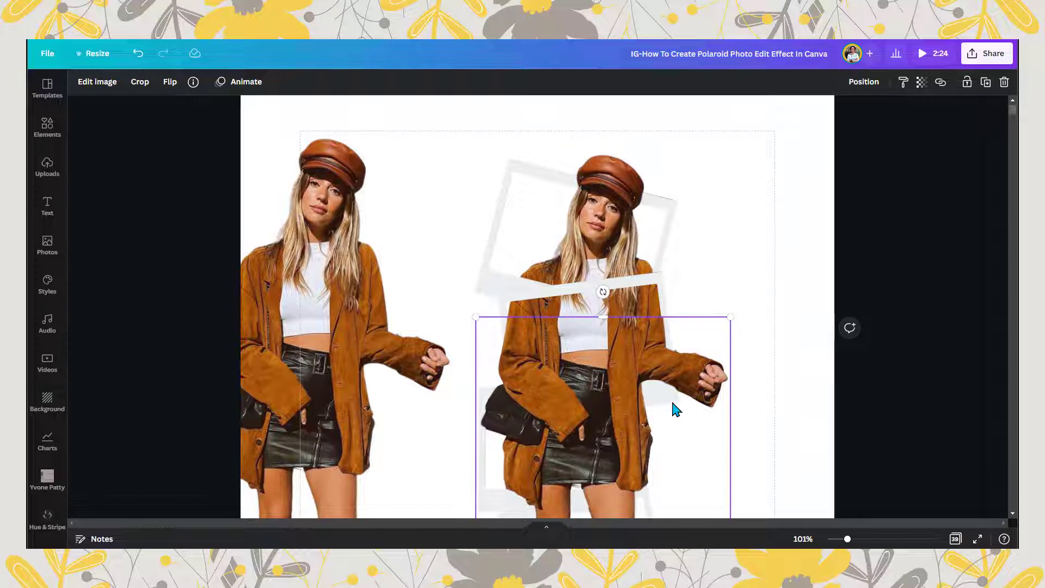
scroll(675, 392, down, 2)
drag(734, 424, 578, 397)
scroll(577, 365, down, 3)
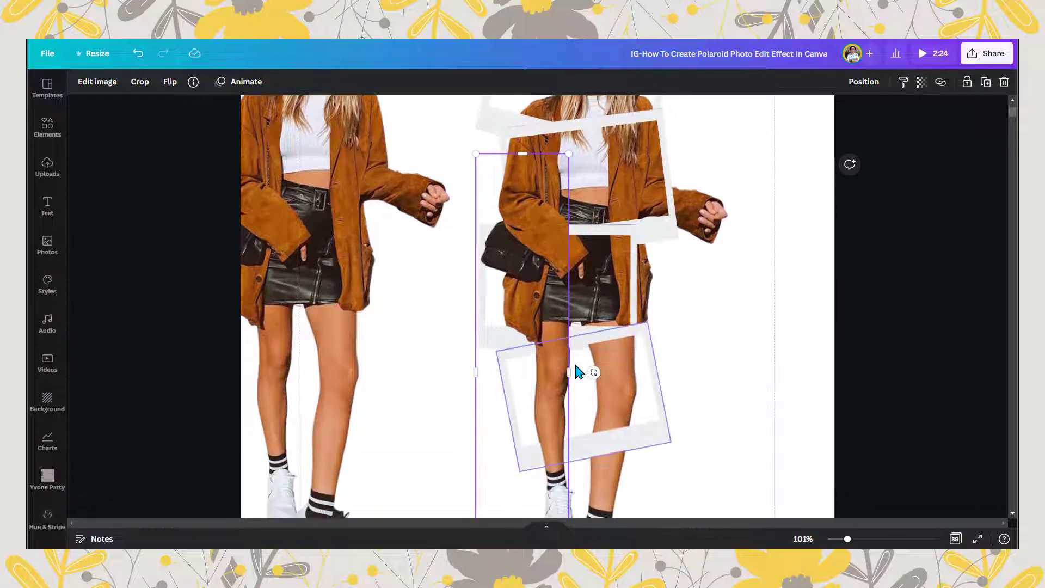
drag(525, 482, 572, 127)
scroll(578, 211, down, 2)
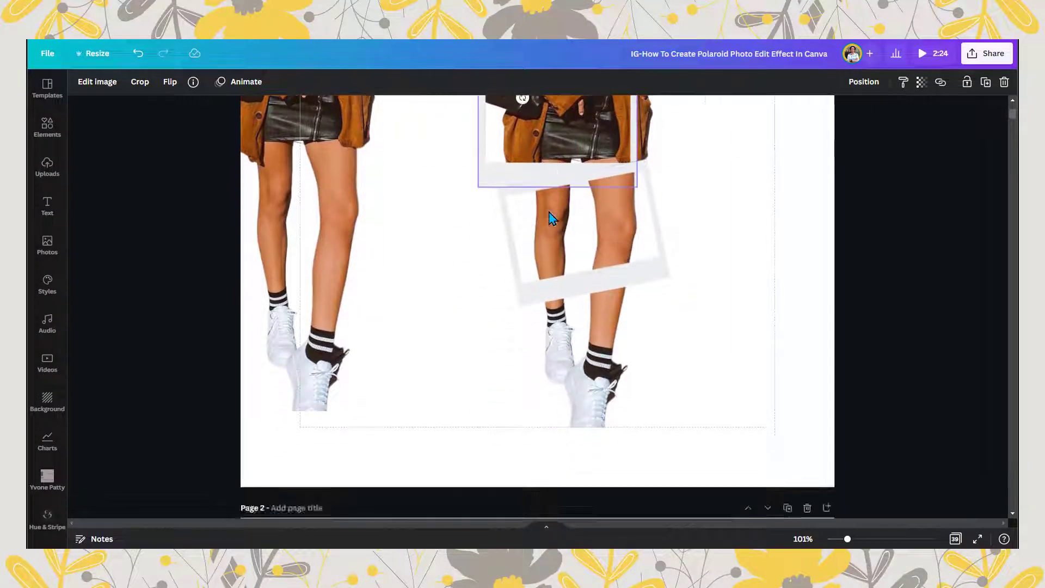
scroll(651, 332, up, 5)
scroll(647, 326, up, 1)
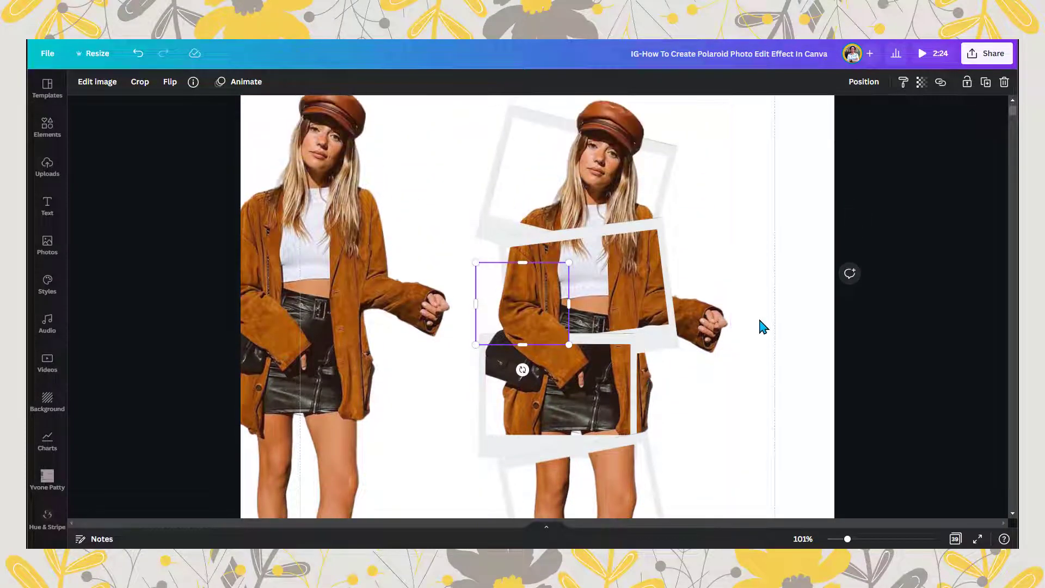
click(759, 322)
Step: Adjust the sleeve crop's side edges, widening it to about 266 across the lower part of the second frame
click(559, 352)
click(558, 327)
drag(571, 325, 576, 308)
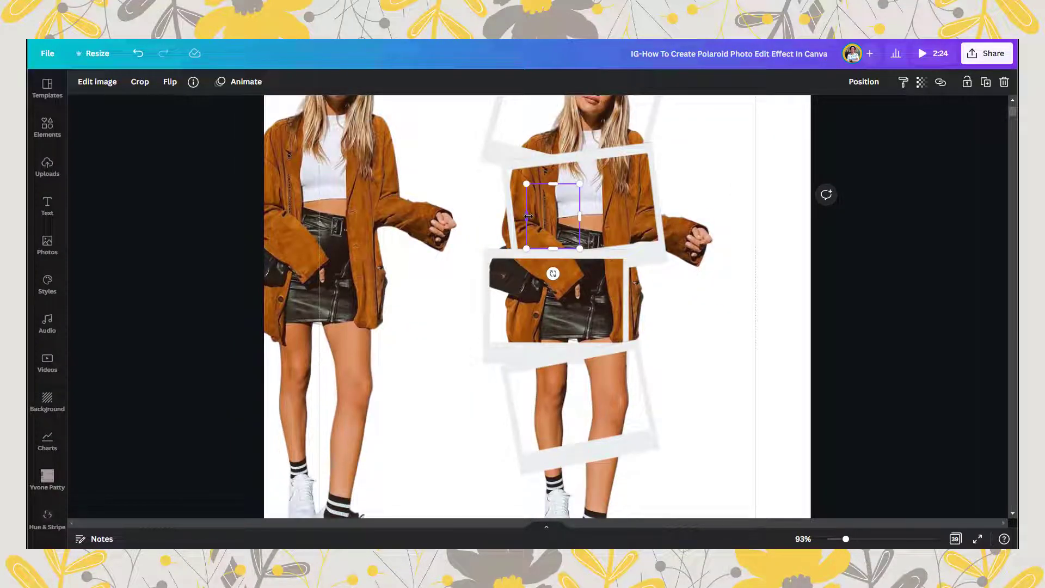
drag(528, 216, 508, 216)
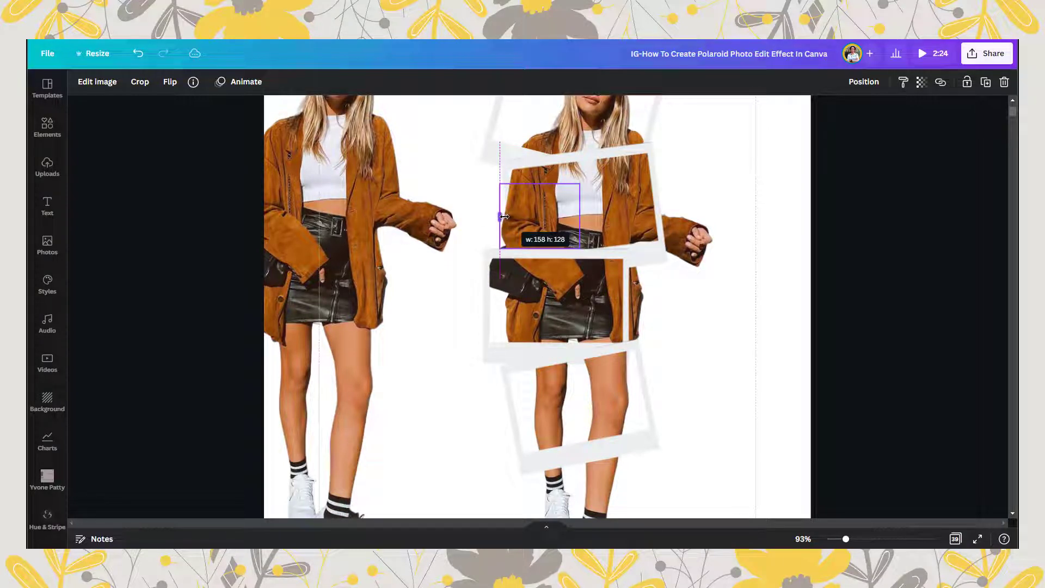
drag(505, 217, 505, 216)
drag(580, 217, 624, 219)
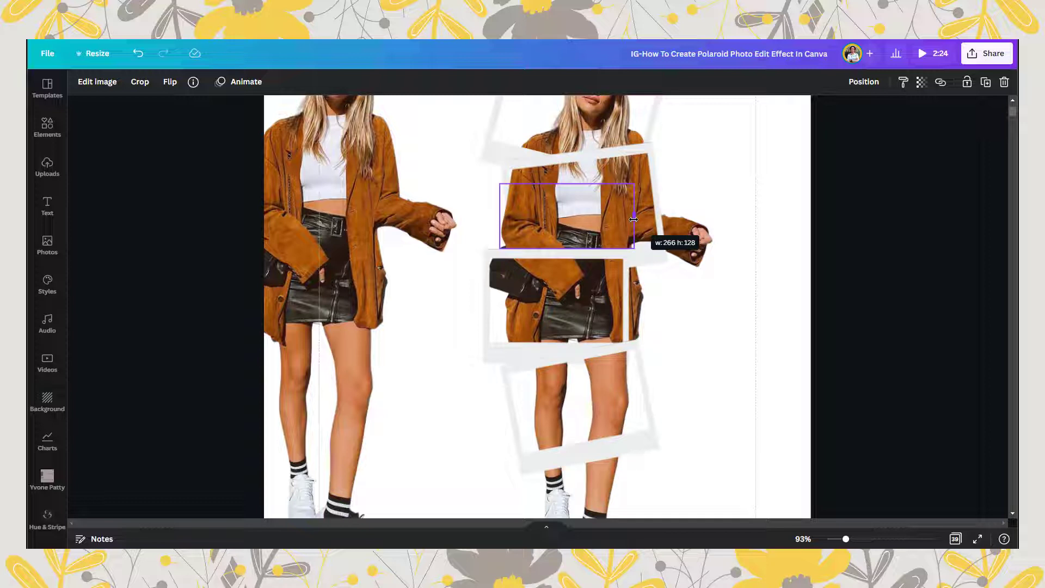
click(535, 302)
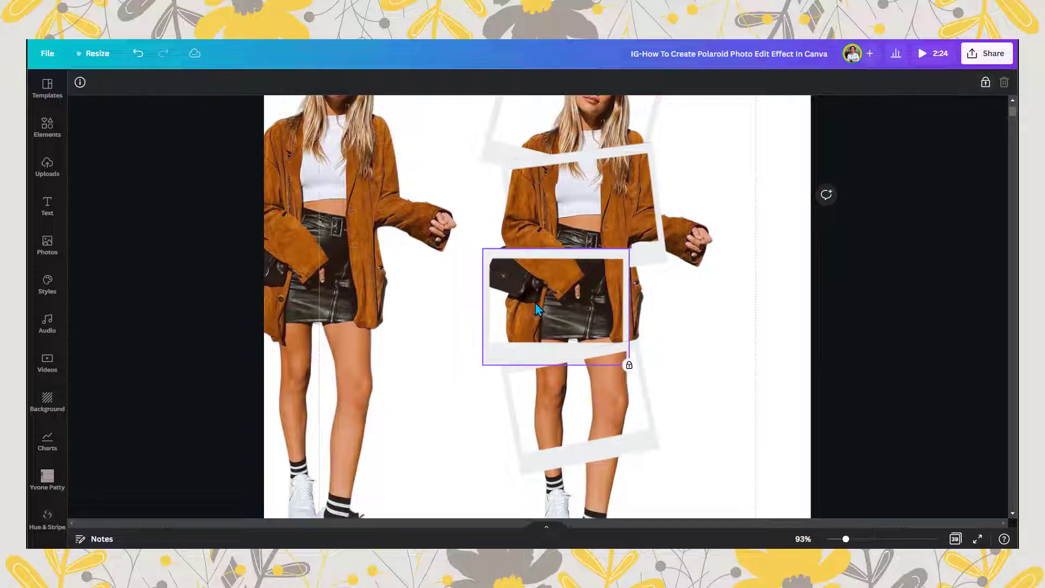
click(748, 349)
scroll(742, 344, up, 2)
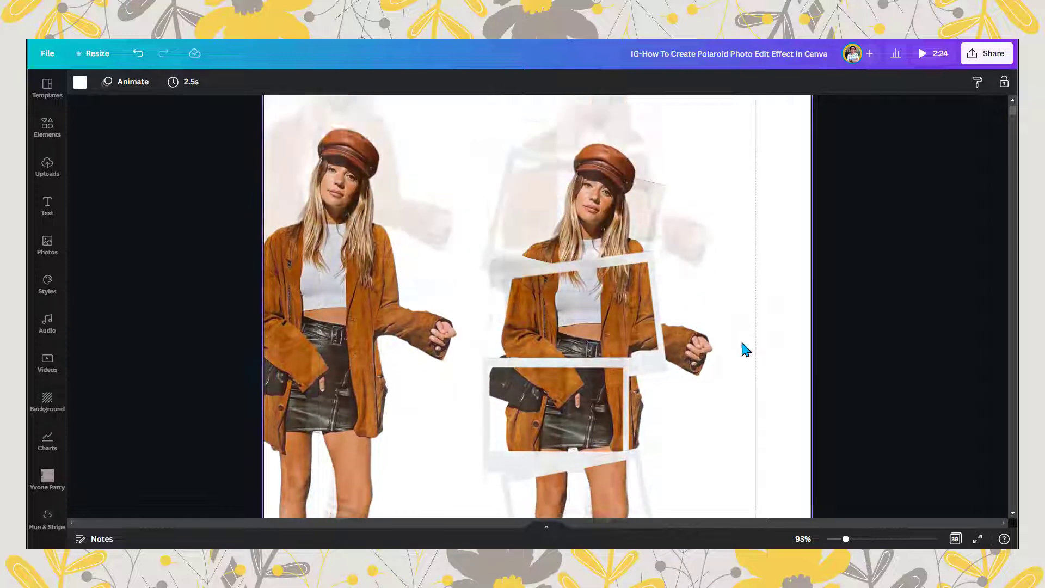
Step: Put a further copy of the woman photo over the third frame's area, bring it to the front and line it up
scroll(739, 340, down, 2)
click(330, 286)
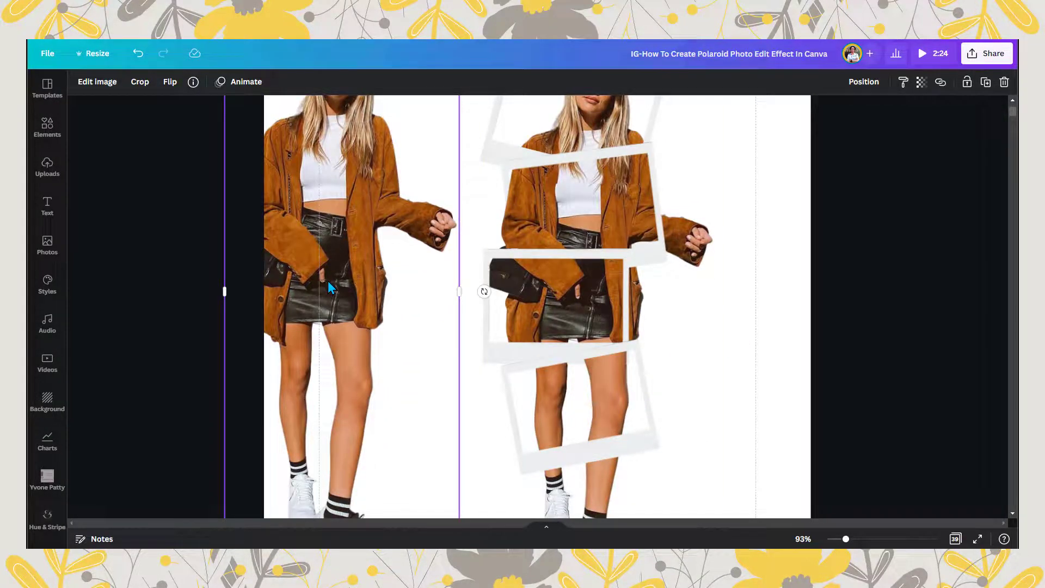
drag(328, 281, 550, 307)
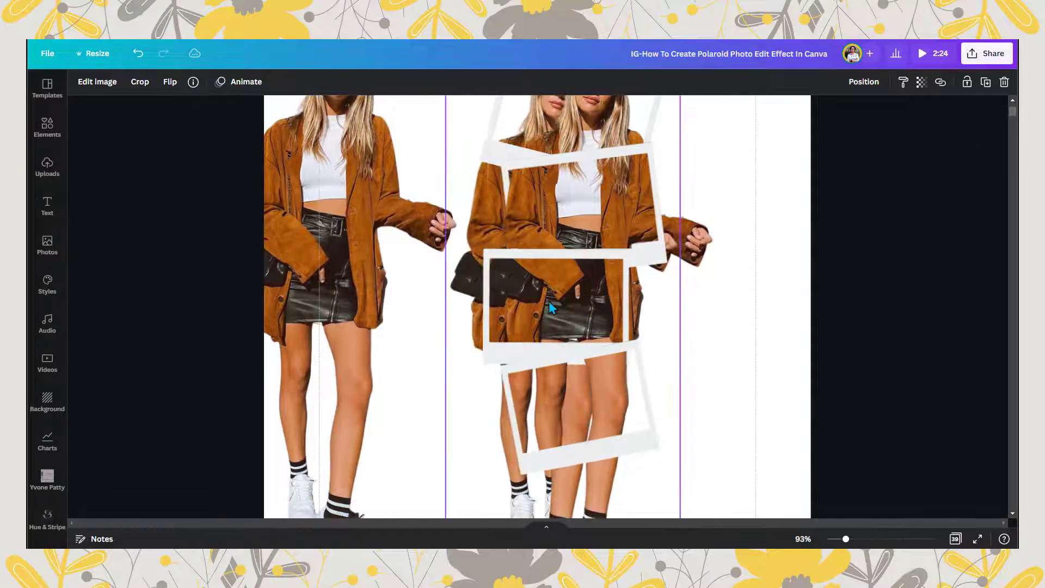
click(865, 83)
click(702, 135)
drag(502, 271, 536, 270)
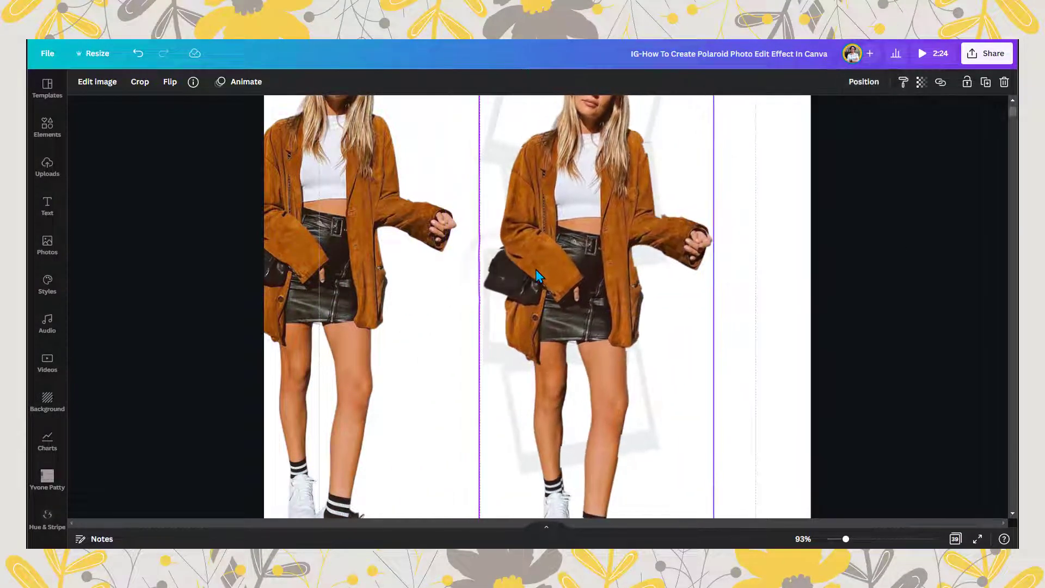
Step: Crop this copy from all four sides to the lower leg crossing the bottom frame's lower edge, about 100 wide
drag(478, 308, 572, 323)
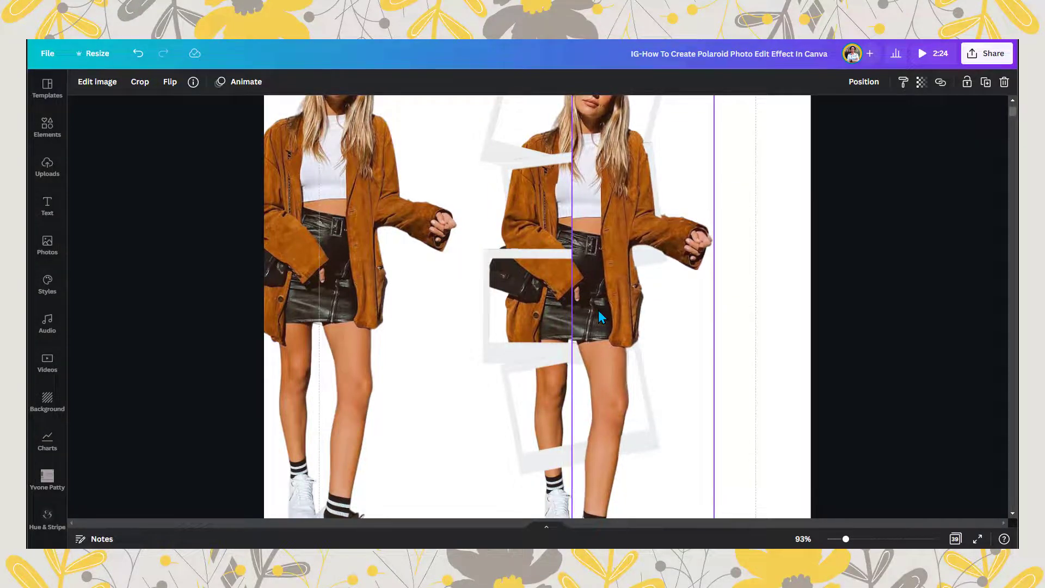
scroll(599, 310, down, 2)
scroll(599, 299, up, 4)
drag(643, 195, 640, 480)
scroll(640, 480, down, 4)
drag(643, 263, 650, 380)
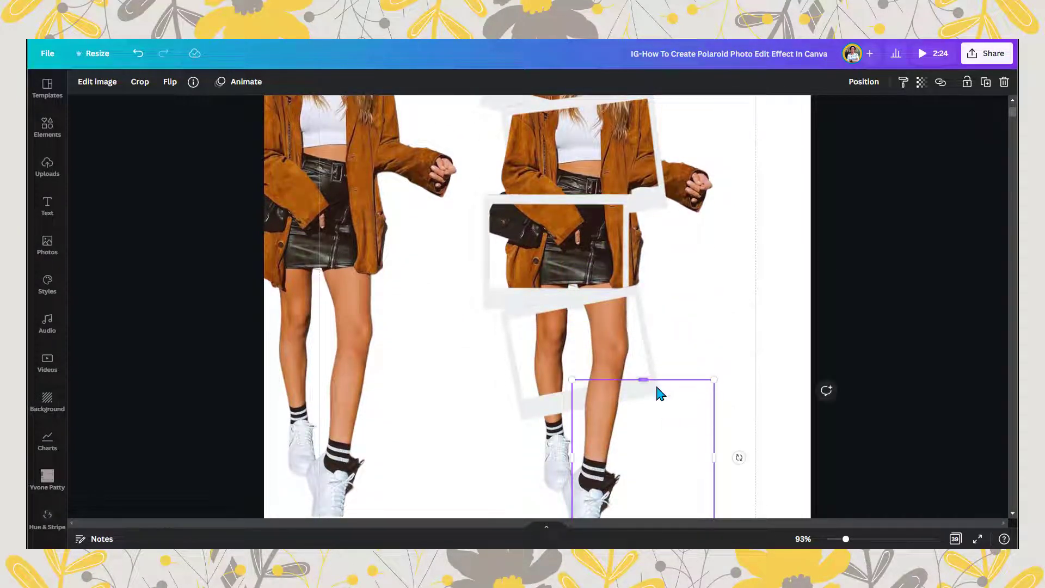
scroll(715, 412, down, 1)
drag(715, 405, 625, 392)
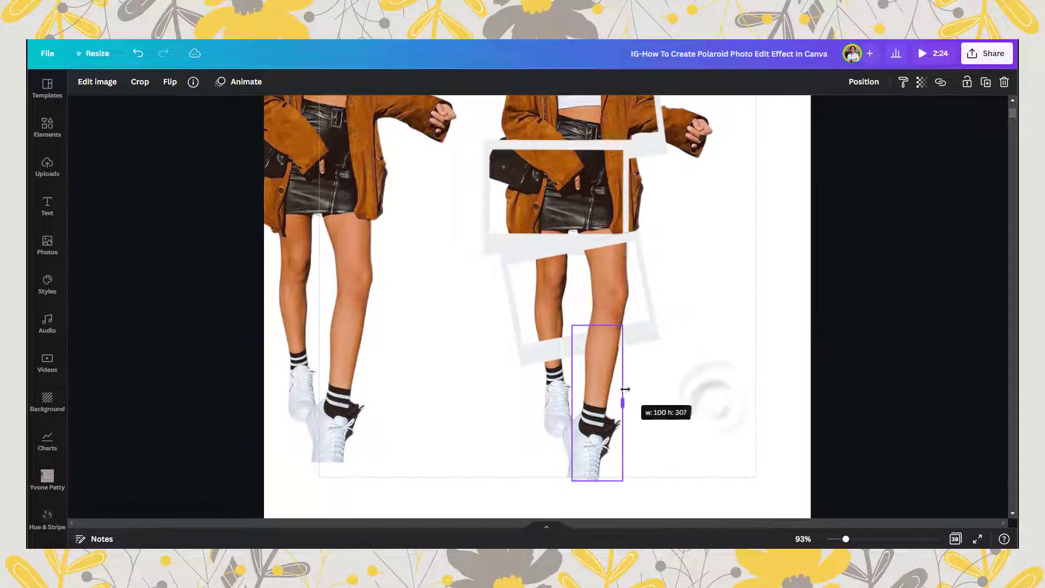
drag(618, 479, 614, 411)
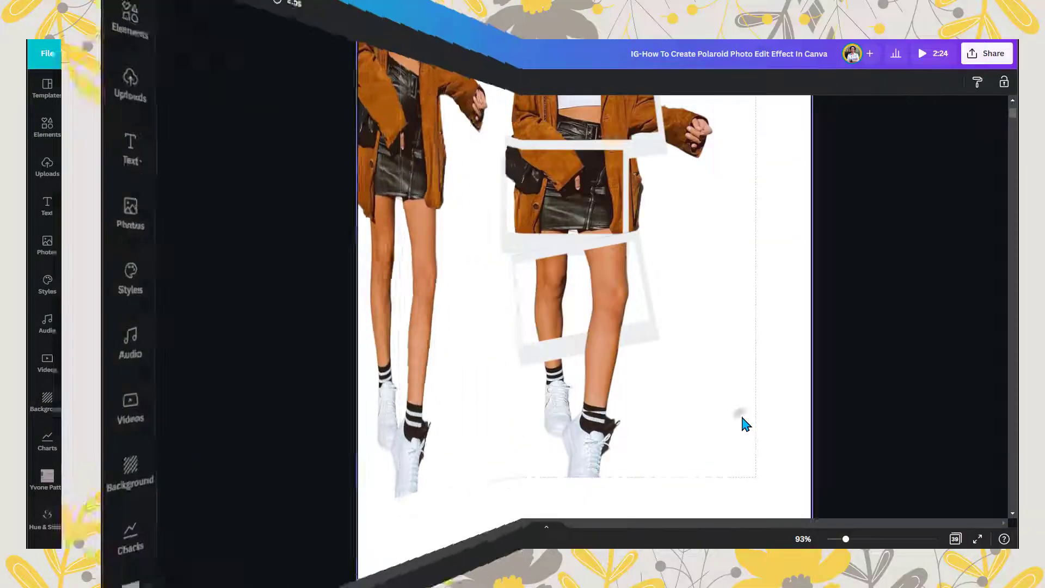
click(741, 418)
Step: Delete the spare full-length woman photo beside the polaroid composition
scroll(735, 406, up, 5)
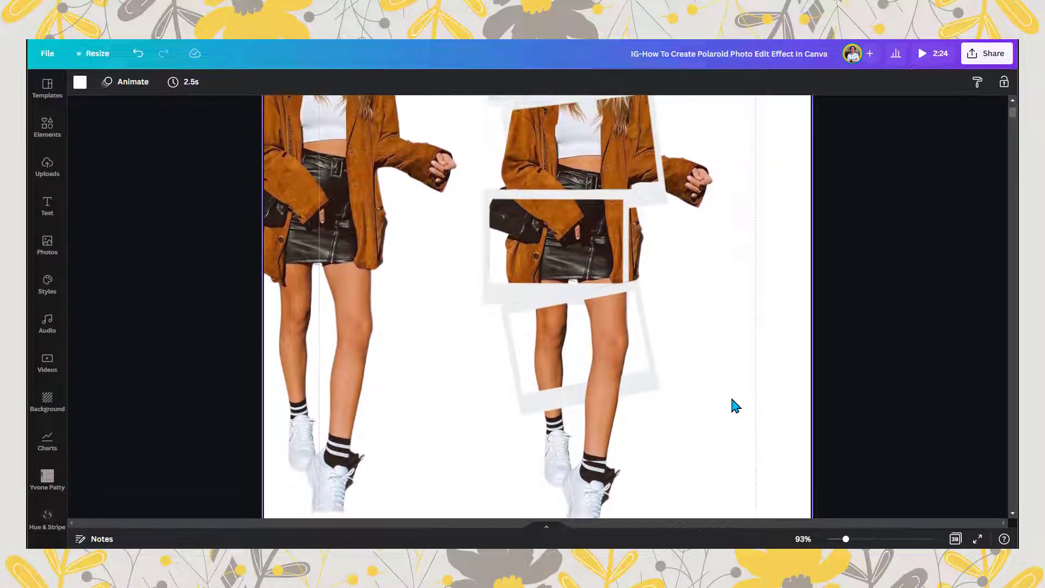
scroll(739, 406, down, 3)
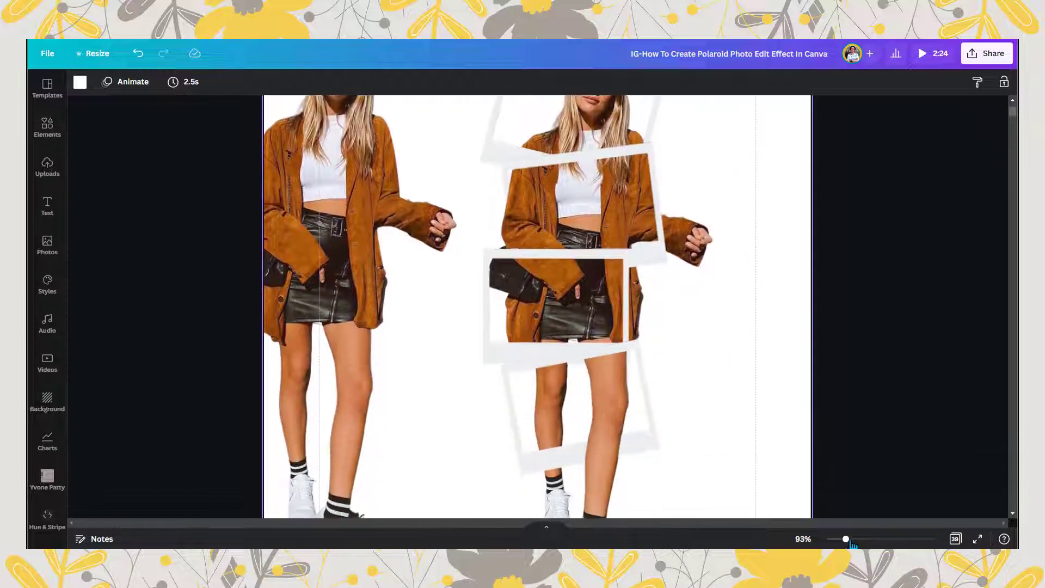
drag(846, 539, 838, 541)
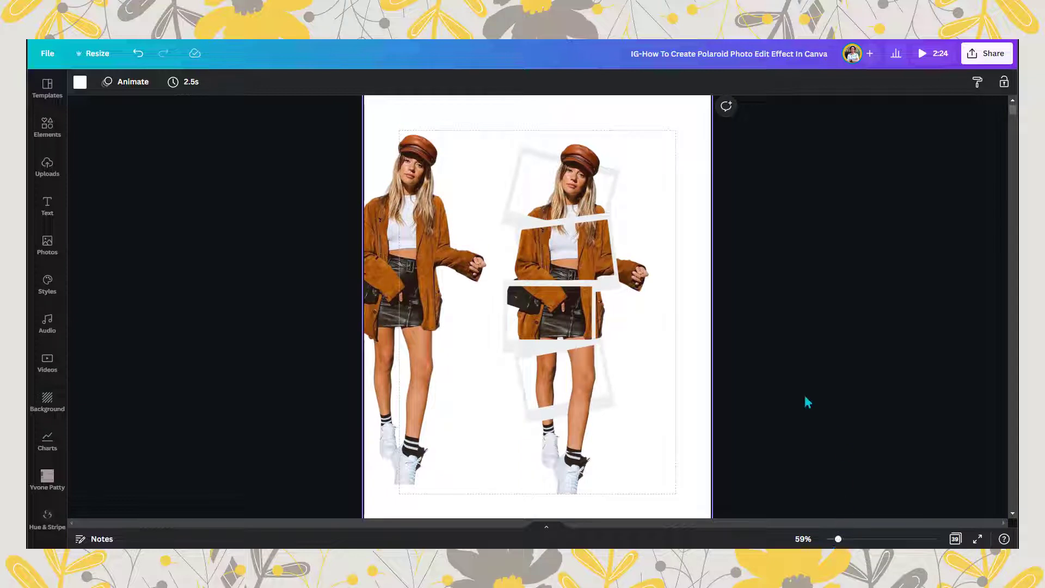
click(410, 267)
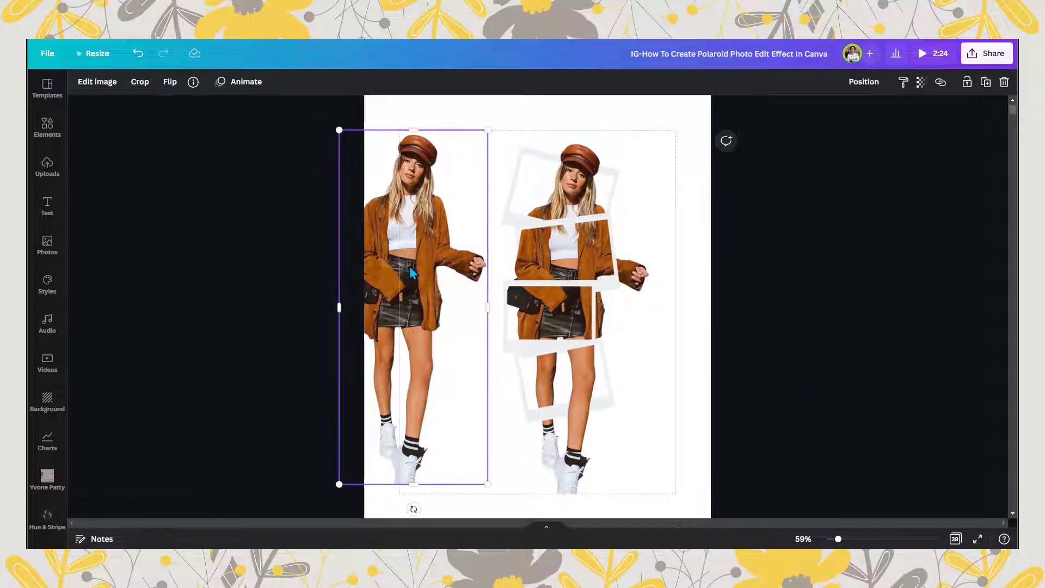
key(ctrl+z)
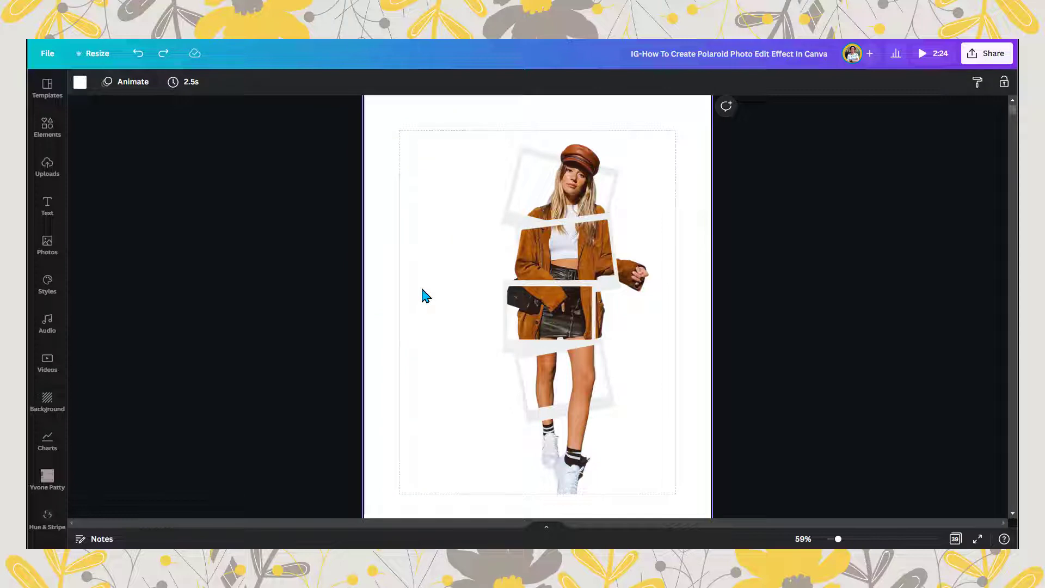
Step: Unlock all four polaroid frames, from the one around the head down to the one around the legs
click(522, 218)
click(984, 83)
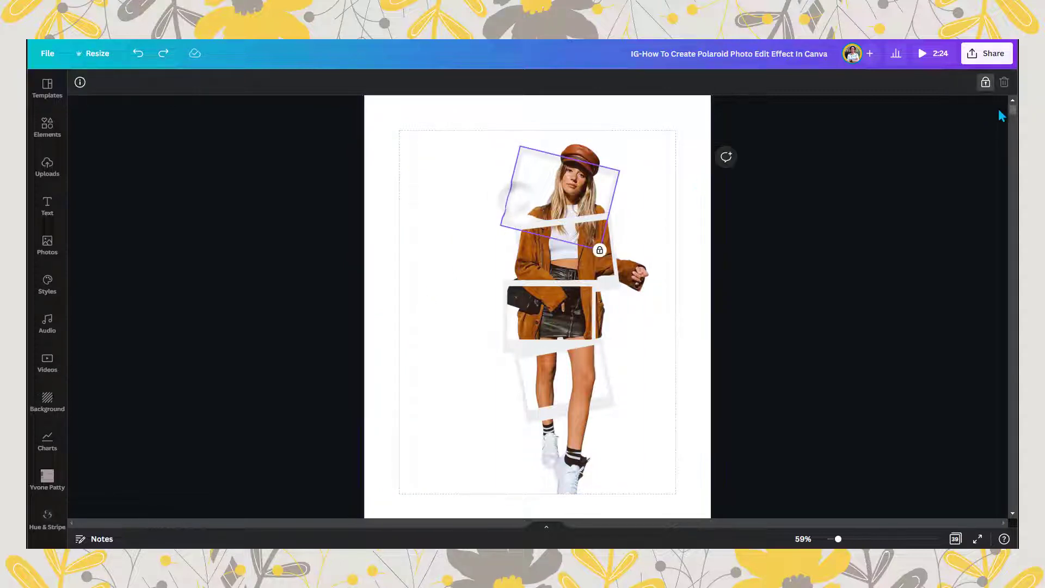
click(602, 299)
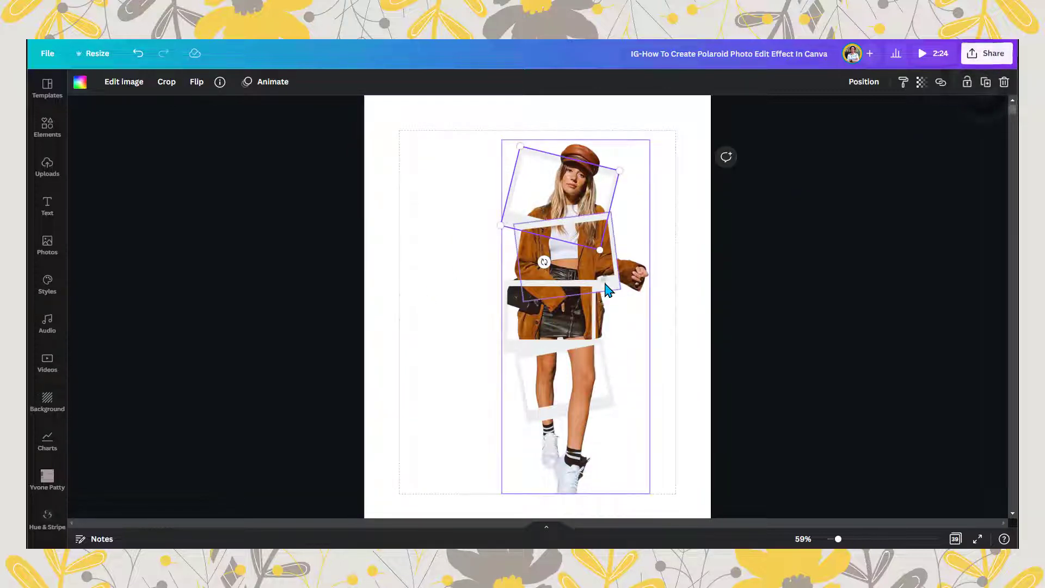
click(602, 299)
click(985, 82)
click(664, 299)
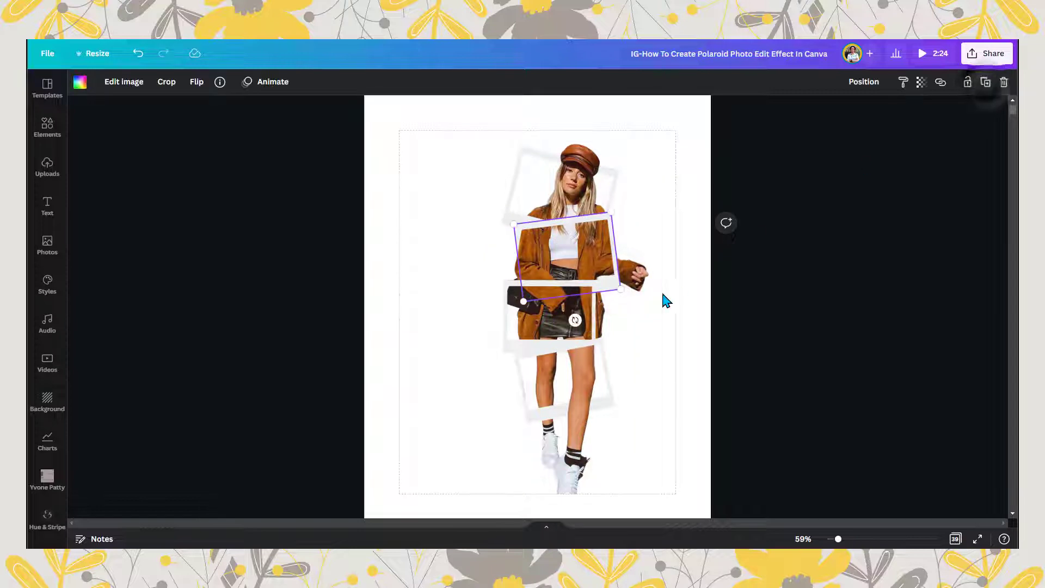
click(550, 345)
click(986, 83)
click(985, 83)
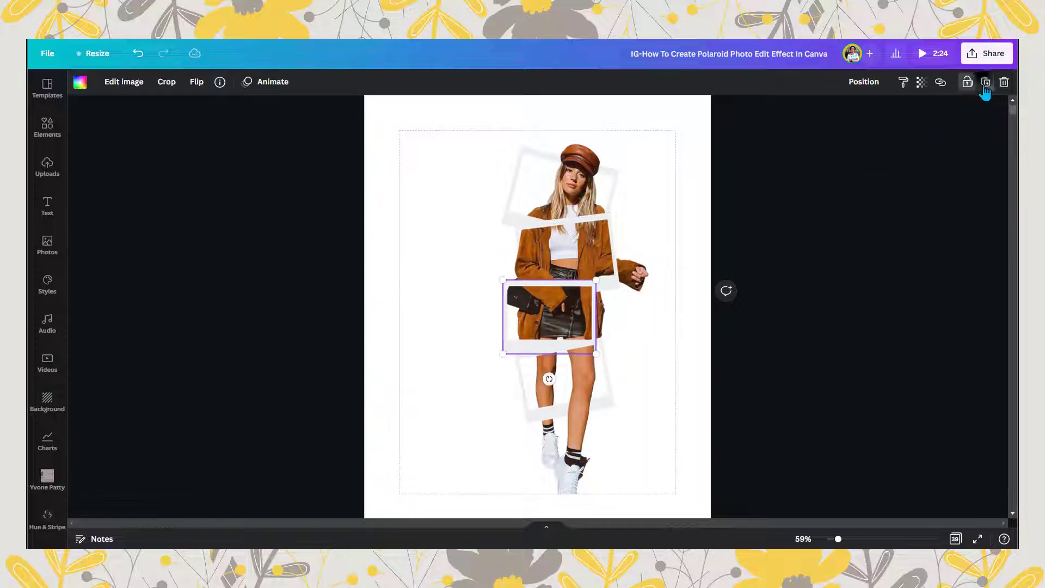
click(604, 398)
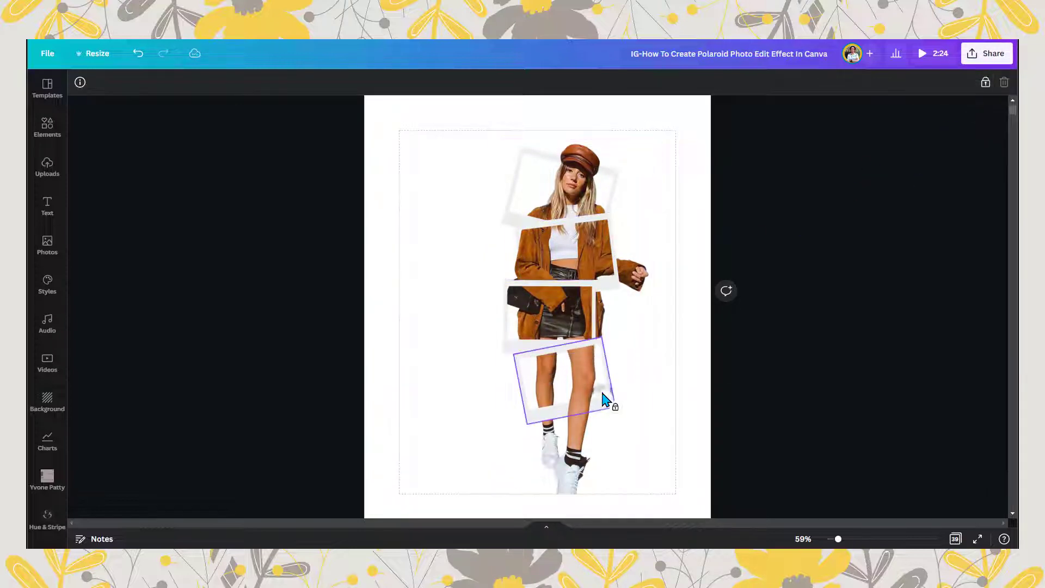
click(986, 83)
Step: Select all the photos and frames together and move the composition to the horizontal centre of the page
drag(454, 105, 613, 486)
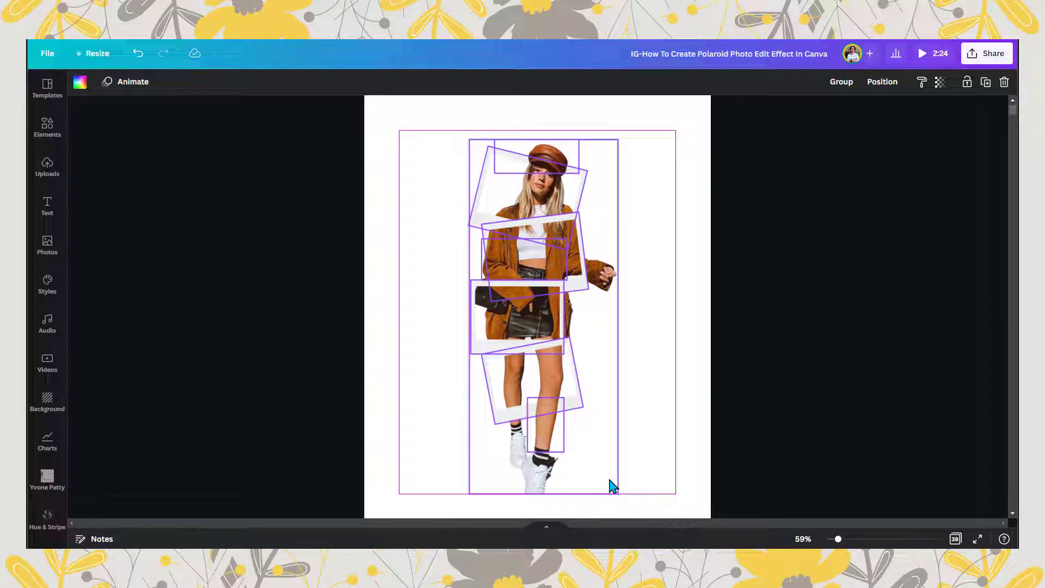
drag(608, 478, 607, 478)
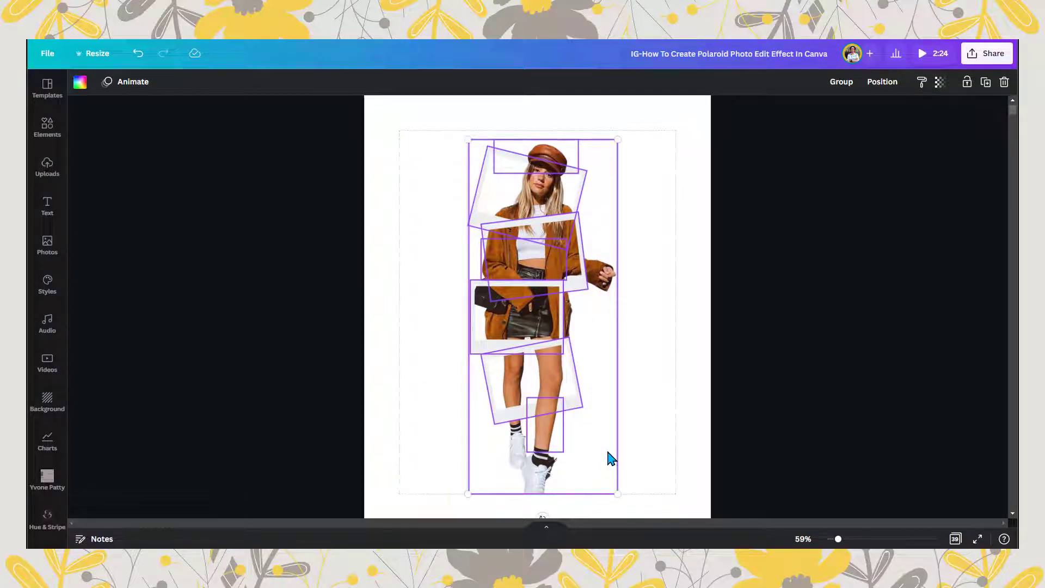
click(624, 428)
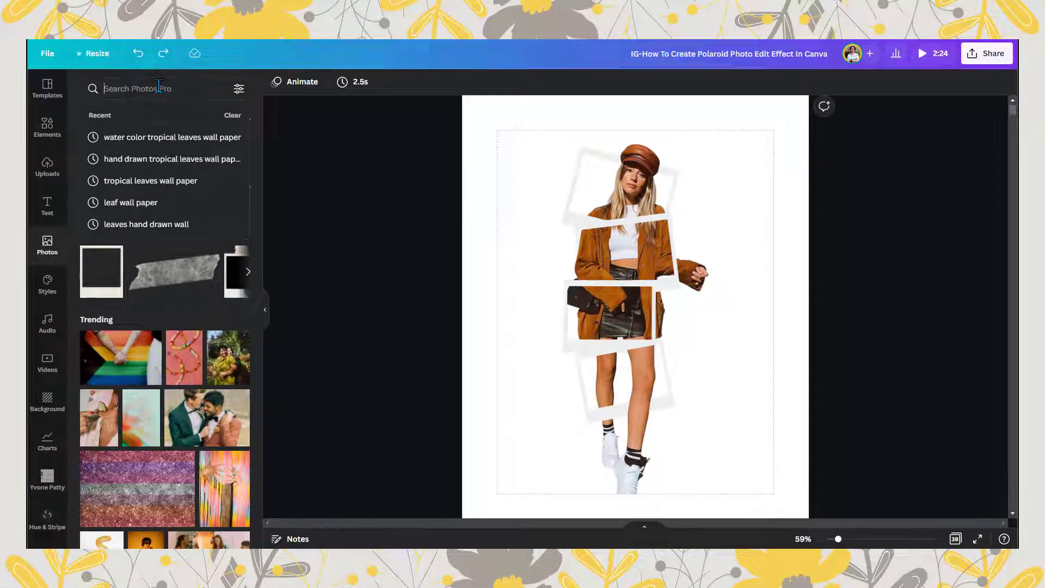
Step: Search the photos for "plants beige wall" and set a green-leaf plant photo as the page background
text(plants bei)
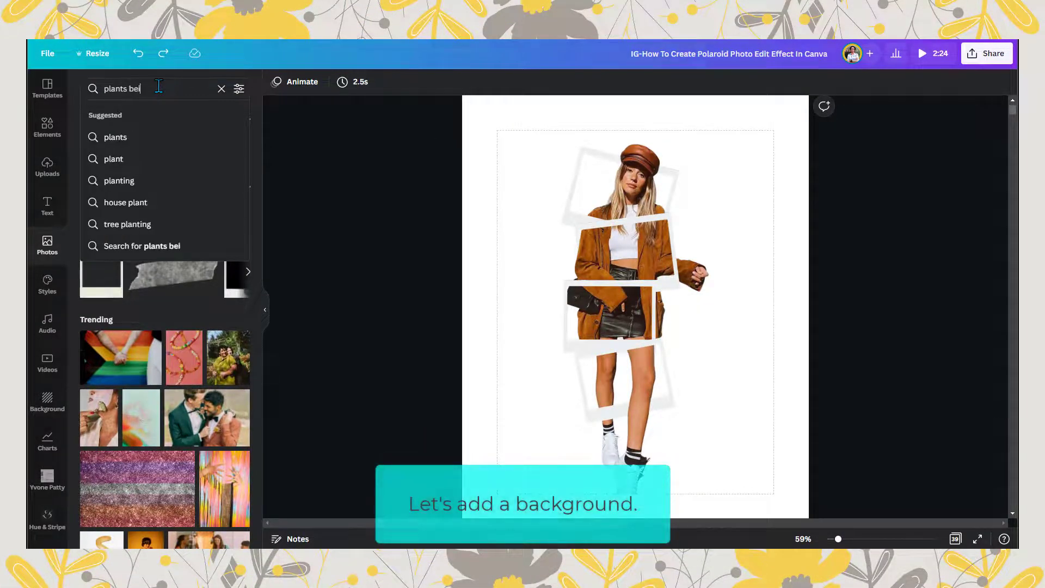
text(ge wall)
key(Return)
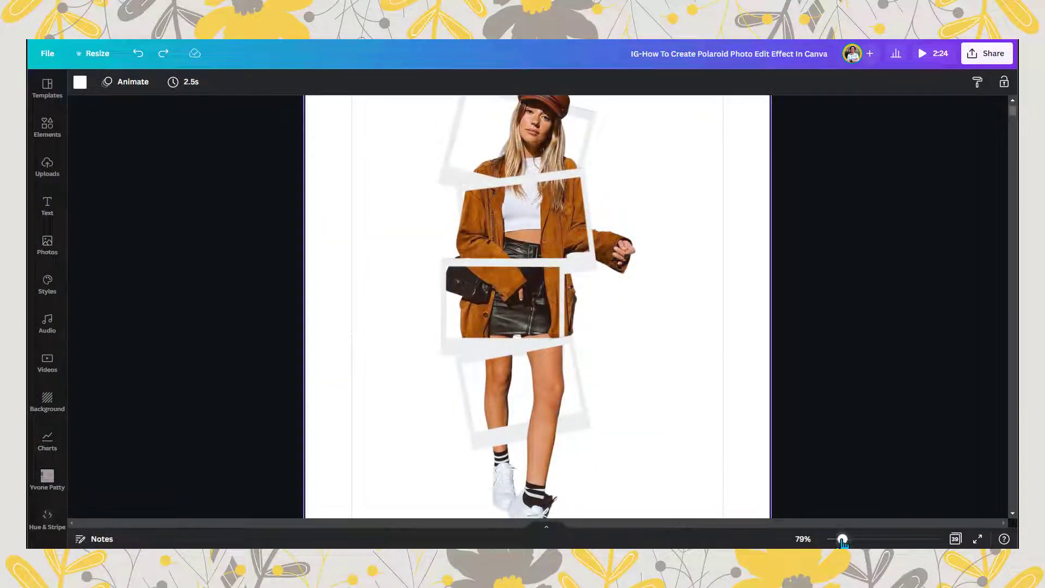
drag(842, 540, 837, 541)
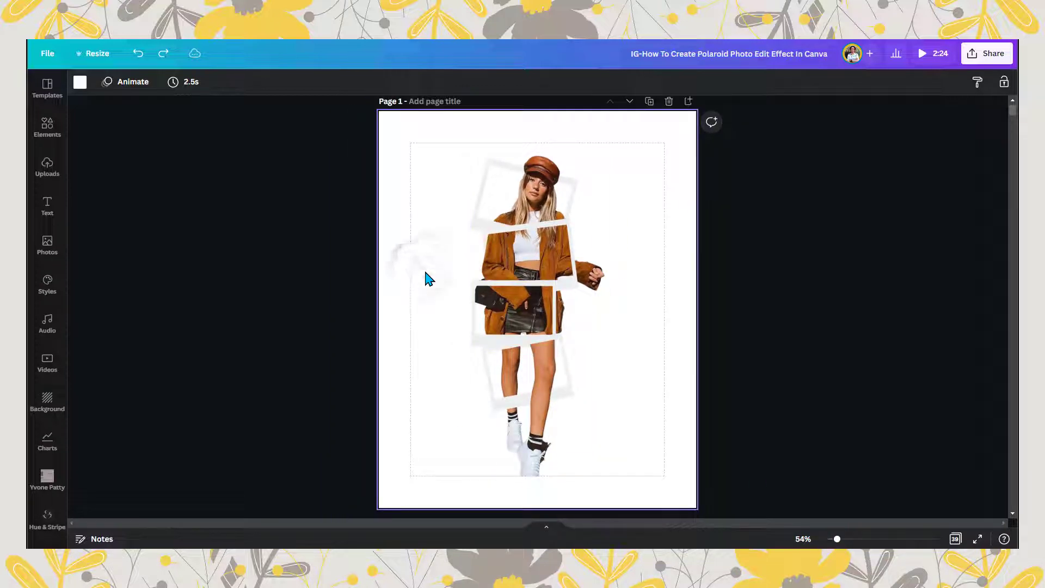
key(ctrl+y)
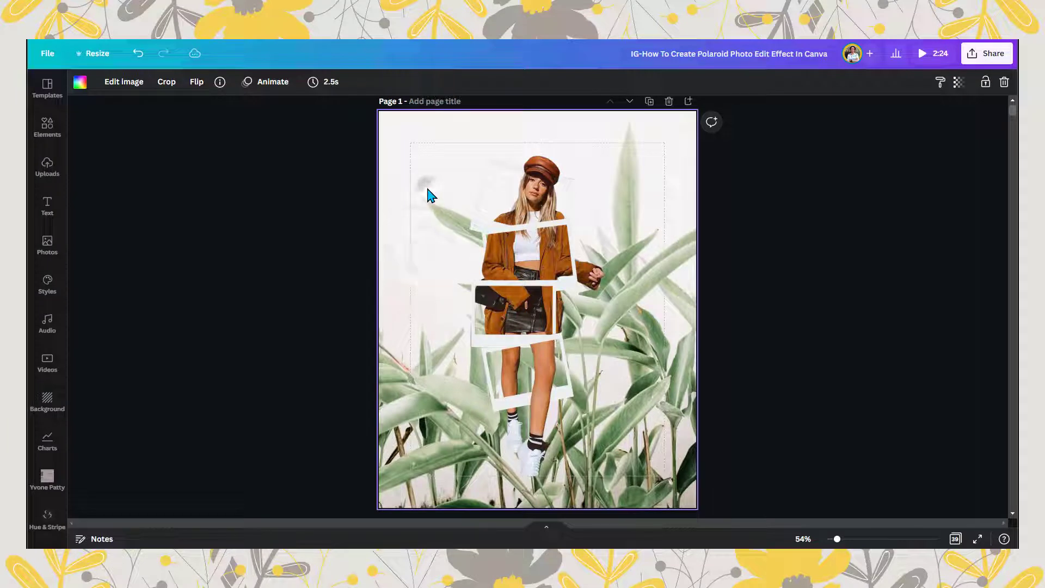
Step: Enlarge and reposition the whole composition so the feet run past the page's lower edge, and flip the background photo horizontally
drag(448, 130, 646, 542)
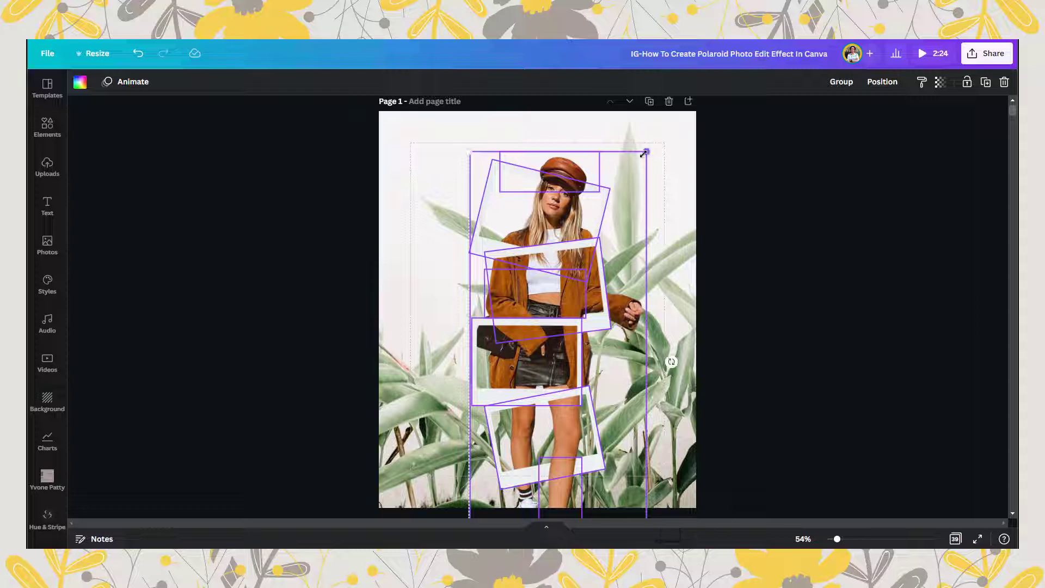
drag(643, 152, 636, 164)
mouse_move(617, 215)
mouse_down()
mouse_move(615, 203)
mouse_move(615, 223)
mouse_move(618, 212)
mouse_move(604, 212)
mouse_up()
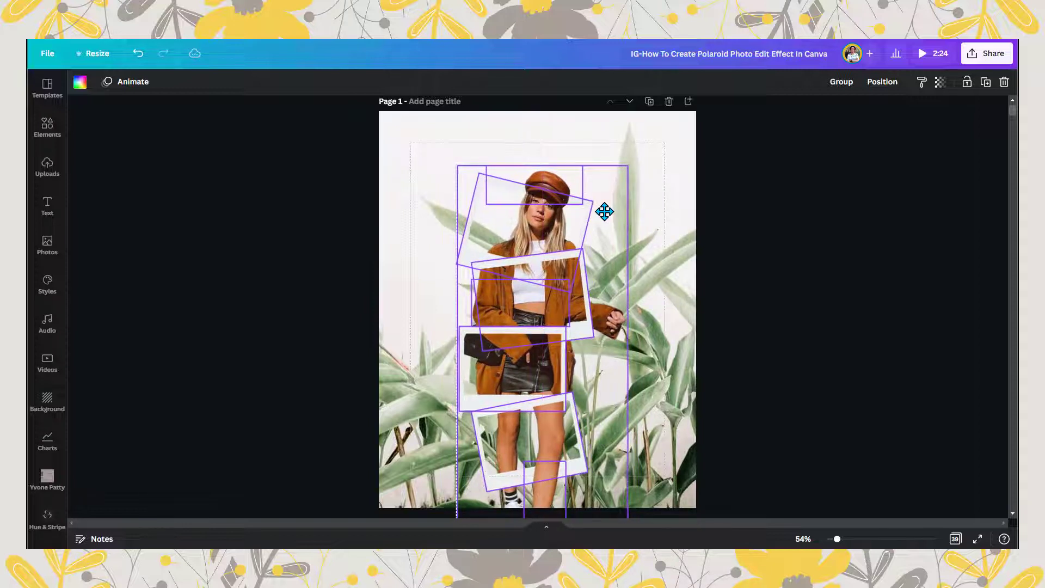
click(580, 147)
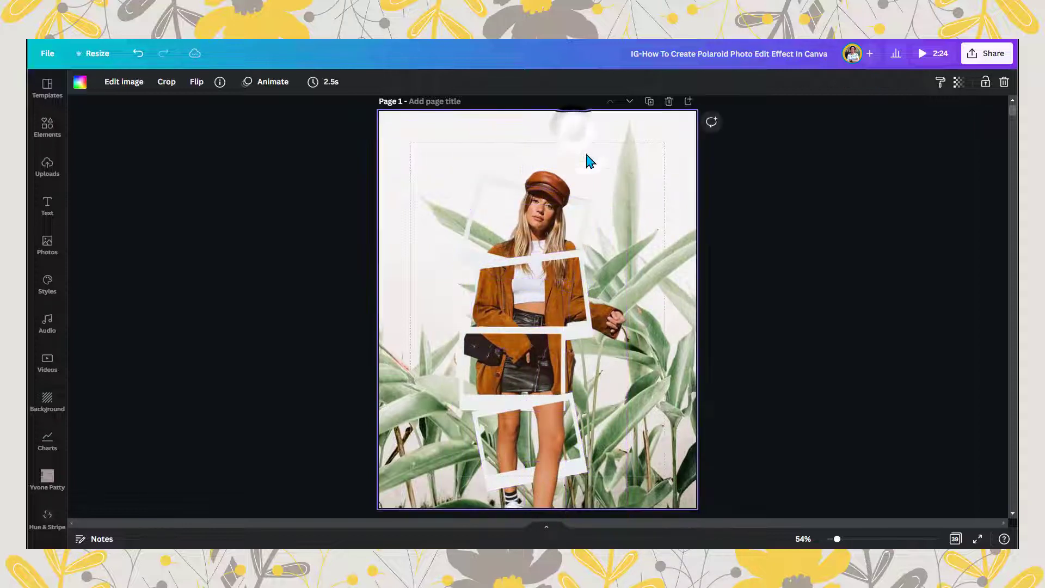
Step: Apply a Drop shadow to the full-length woman photo with its transparency set to 70
click(586, 174)
click(104, 83)
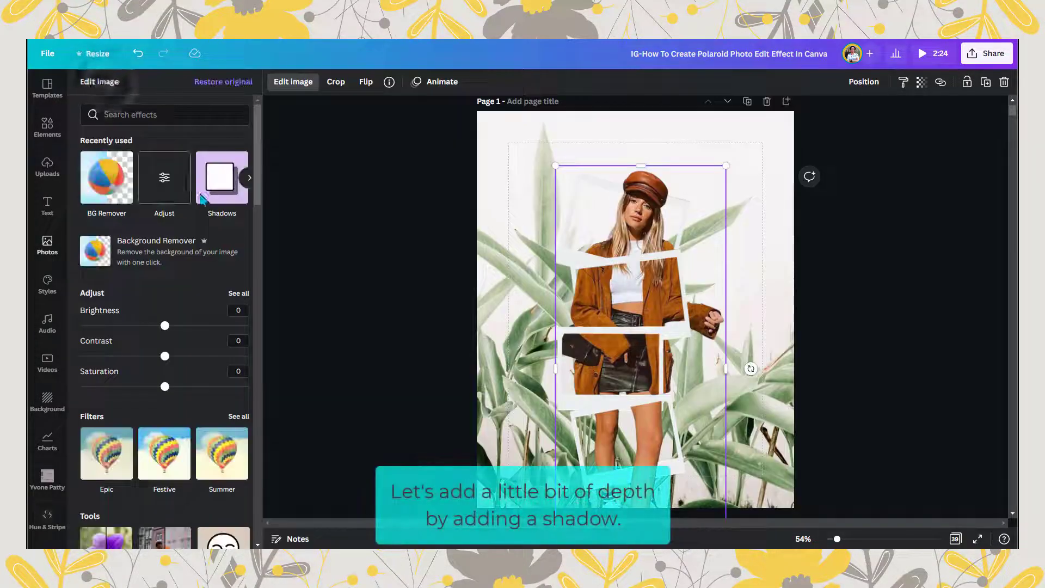
click(221, 178)
click(224, 135)
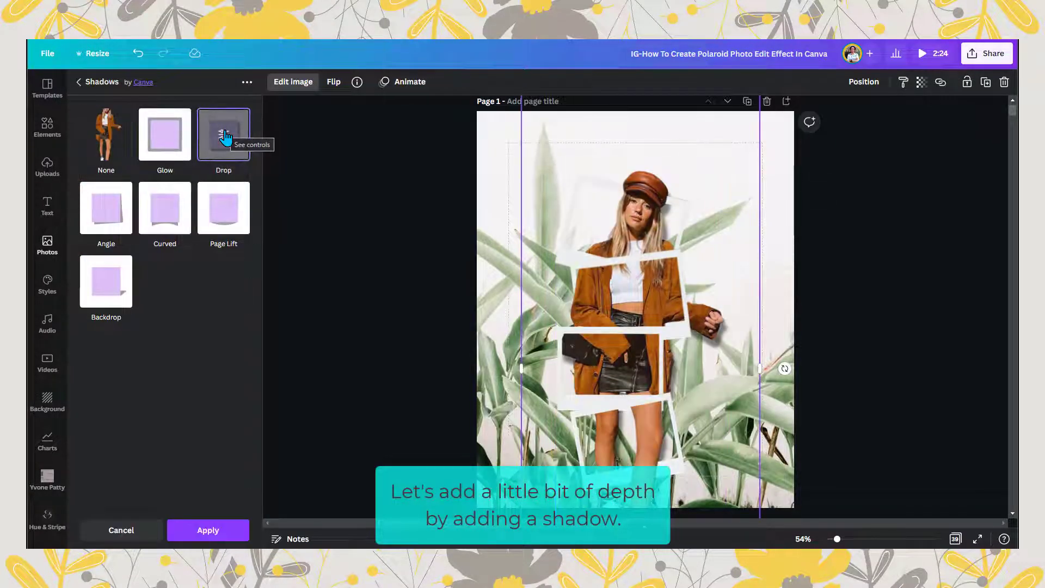
click(224, 136)
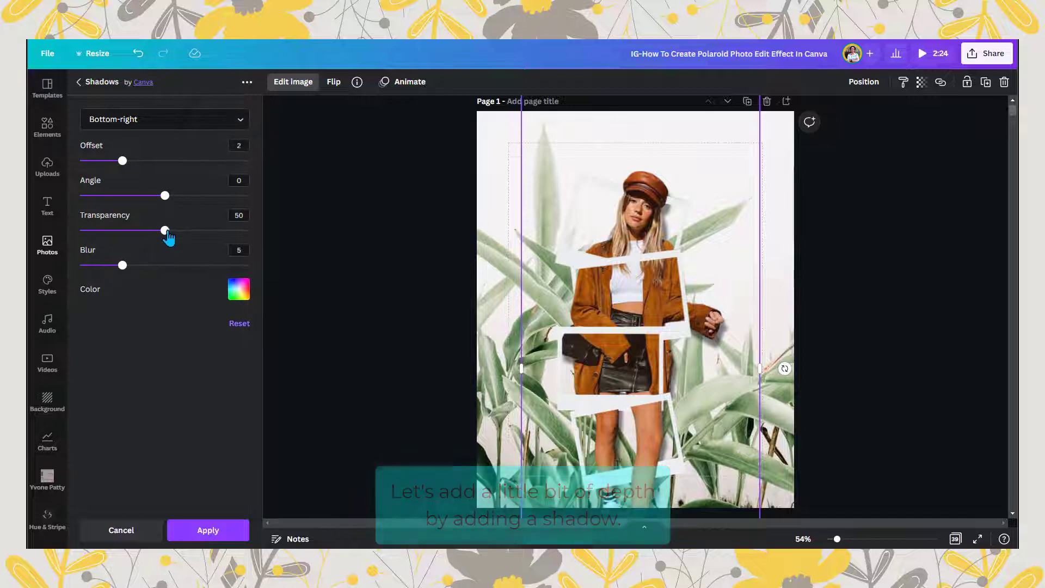
drag(166, 231, 190, 234)
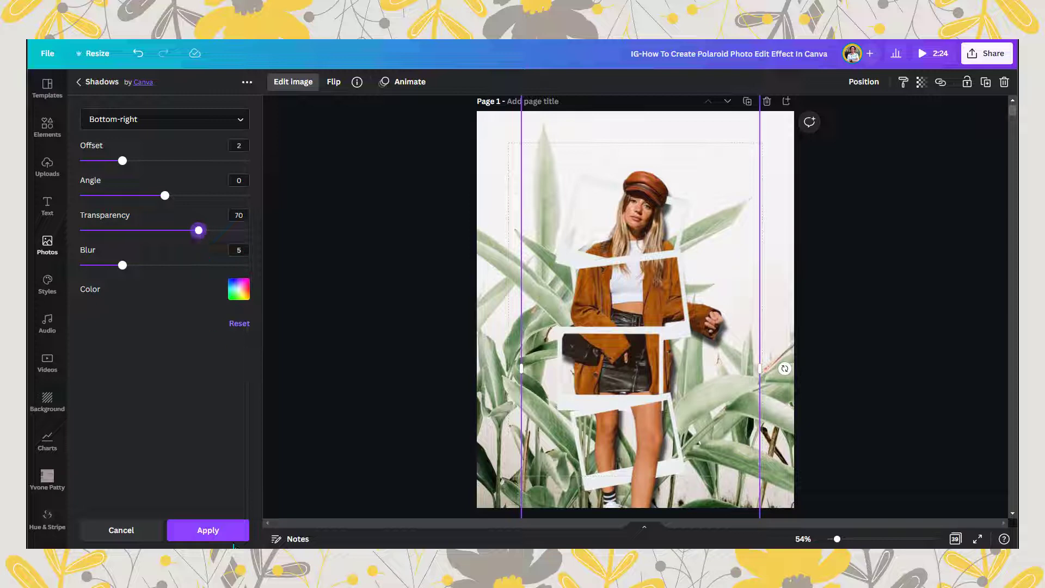
click(233, 536)
Step: Fade the plant background photo by lowering its transparency to about 70
click(314, 360)
click(385, 184)
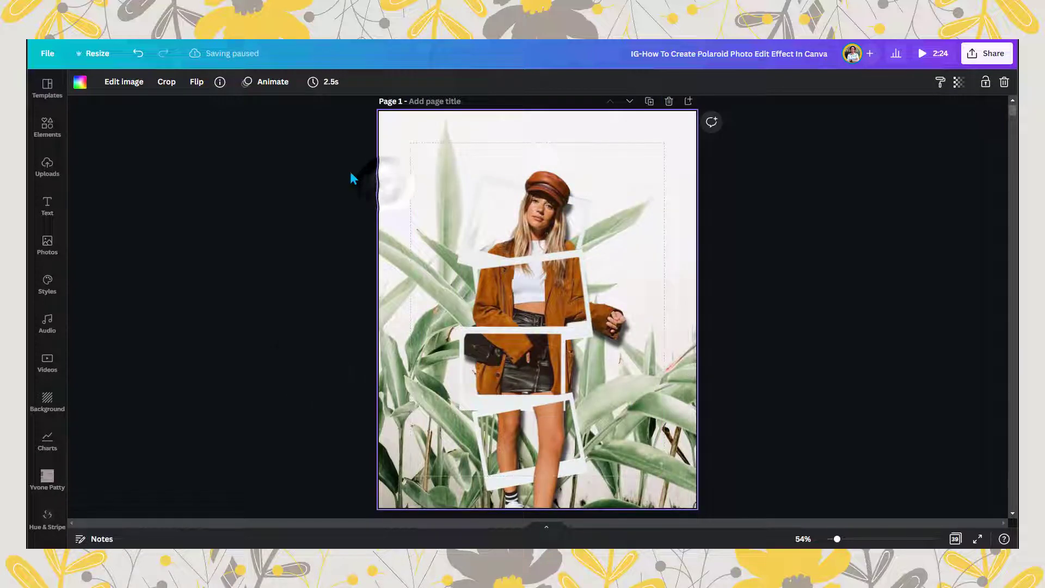
click(959, 82)
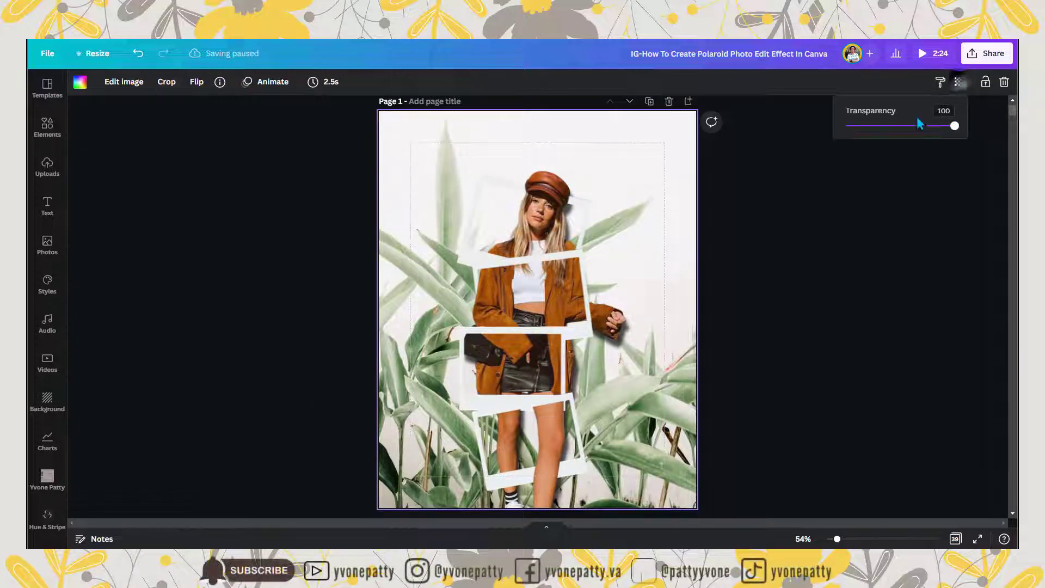
drag(954, 125, 912, 127)
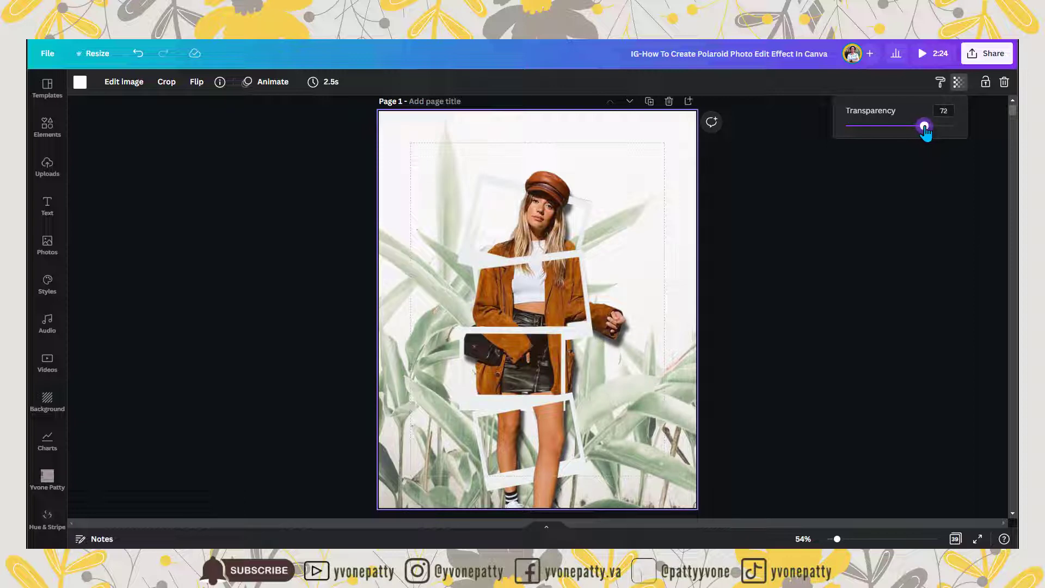
drag(925, 130, 920, 131)
click(812, 229)
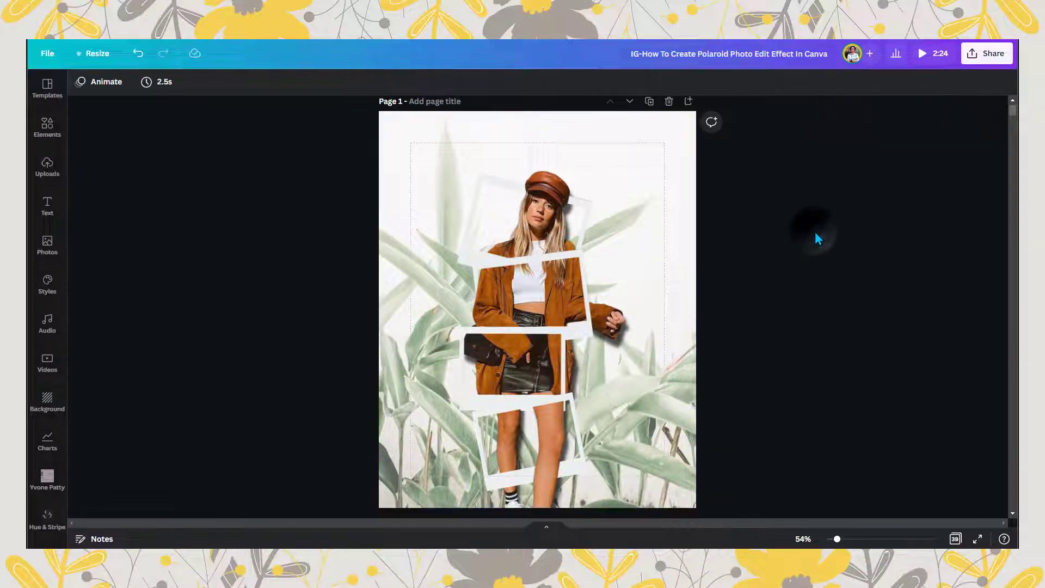
Step: Search the elements for "transparent" and add the purple-to-transparent gradient square to the page
click(54, 138)
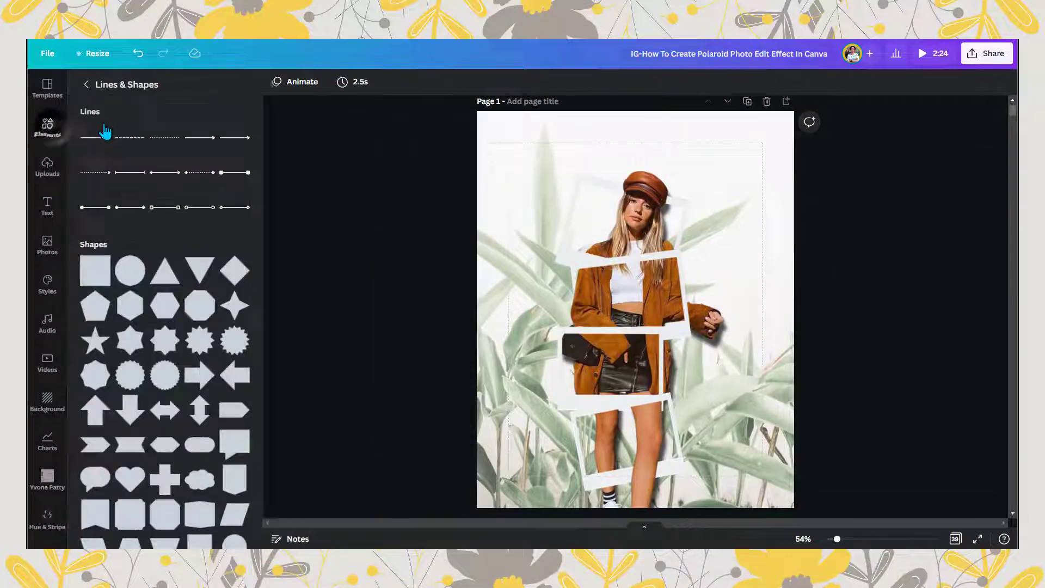
click(82, 82)
click(125, 90)
text(tra)
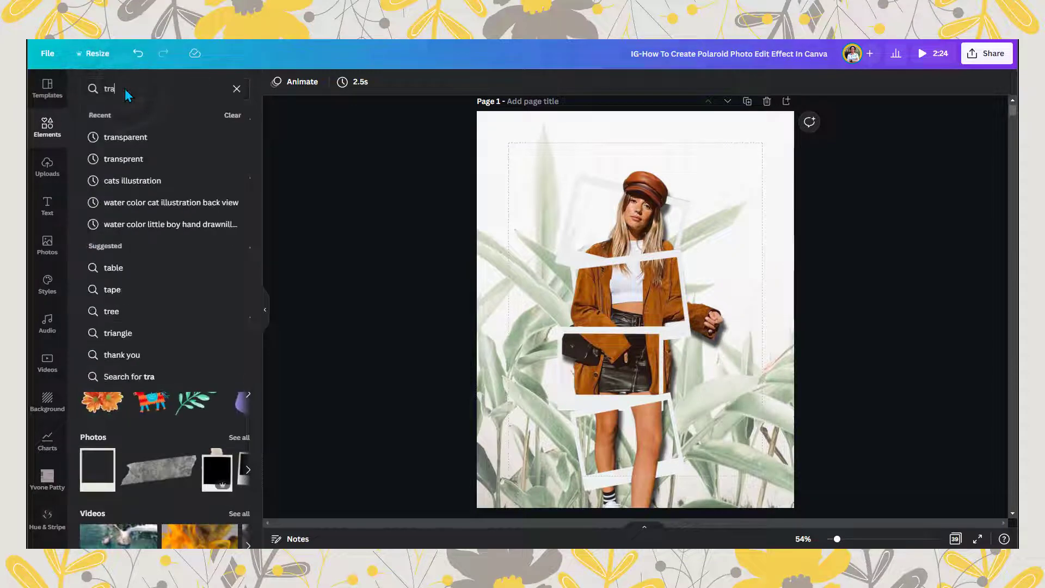
click(125, 137)
click(105, 191)
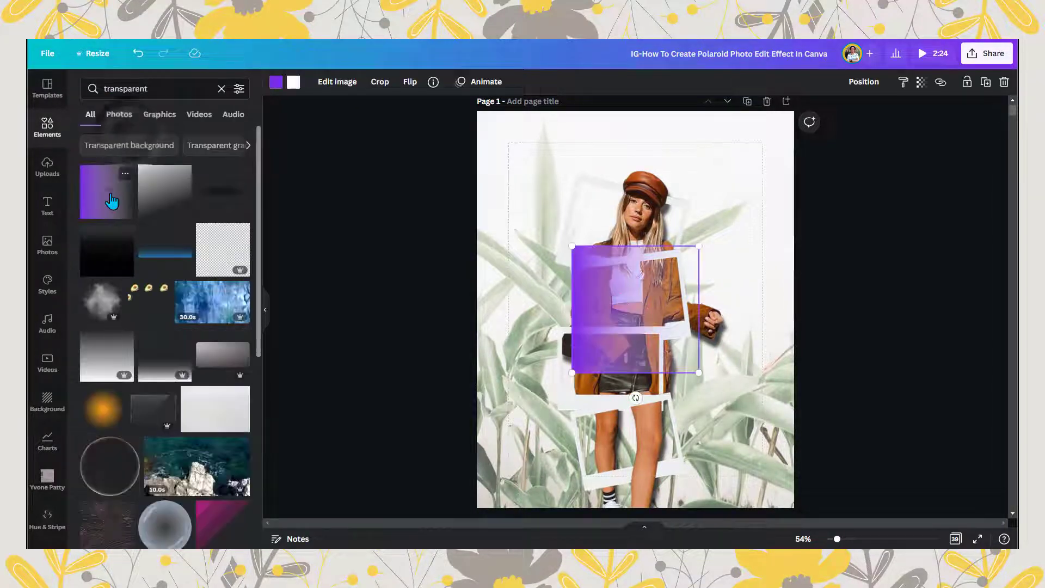
Step: Move the gradient square to the page's upper left area, rotate it to -90° and recolour its purple to dark brown
drag(634, 313, 559, 185)
drag(559, 273, 587, 185)
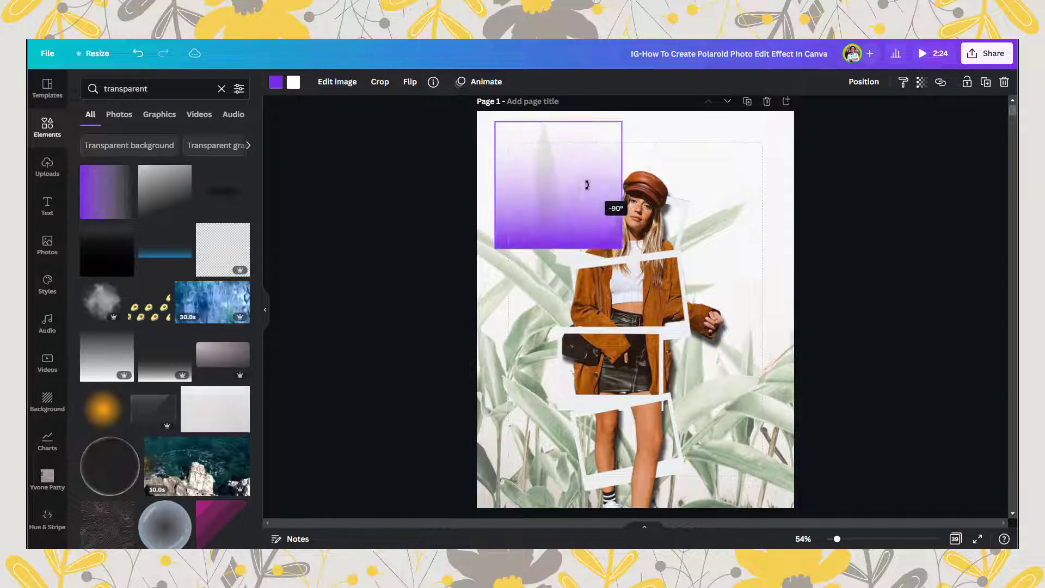
click(276, 82)
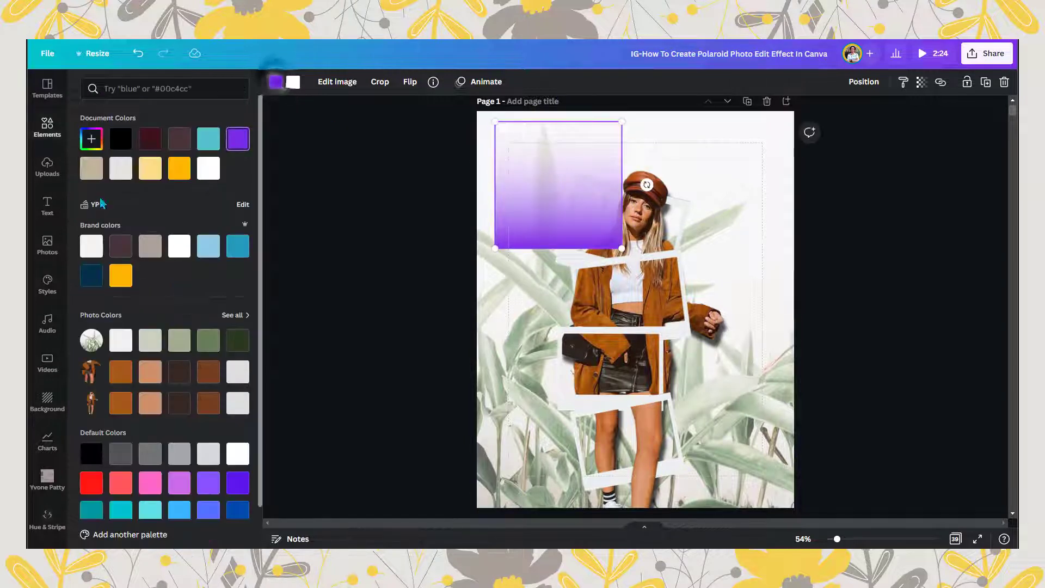
click(234, 343)
Step: Place copies of the dark brown gradient square side by side along the page's lower edge to cover its full width
drag(569, 180, 656, 441)
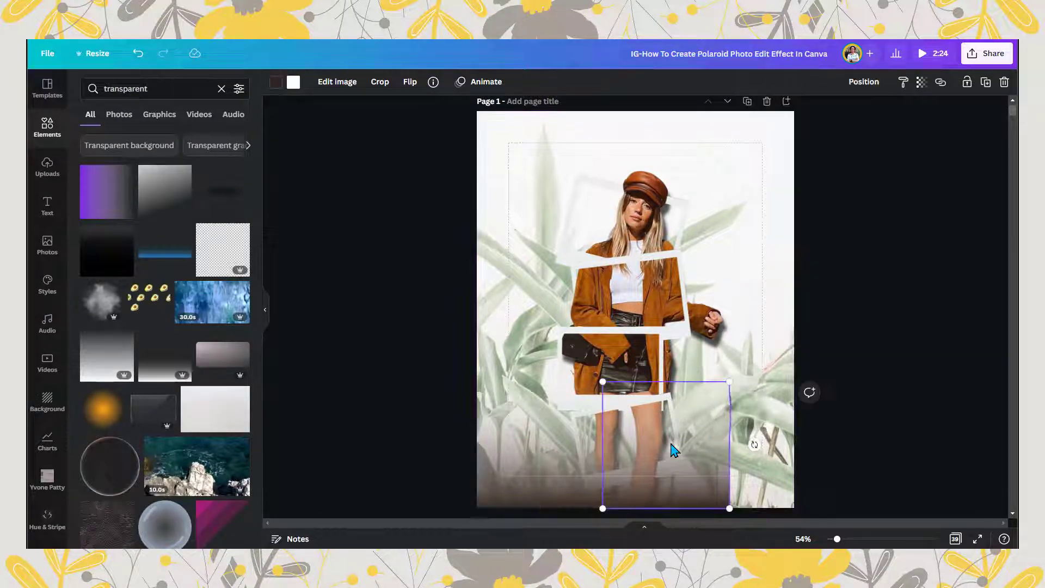
drag(672, 450, 799, 447)
key(ctrl+z)
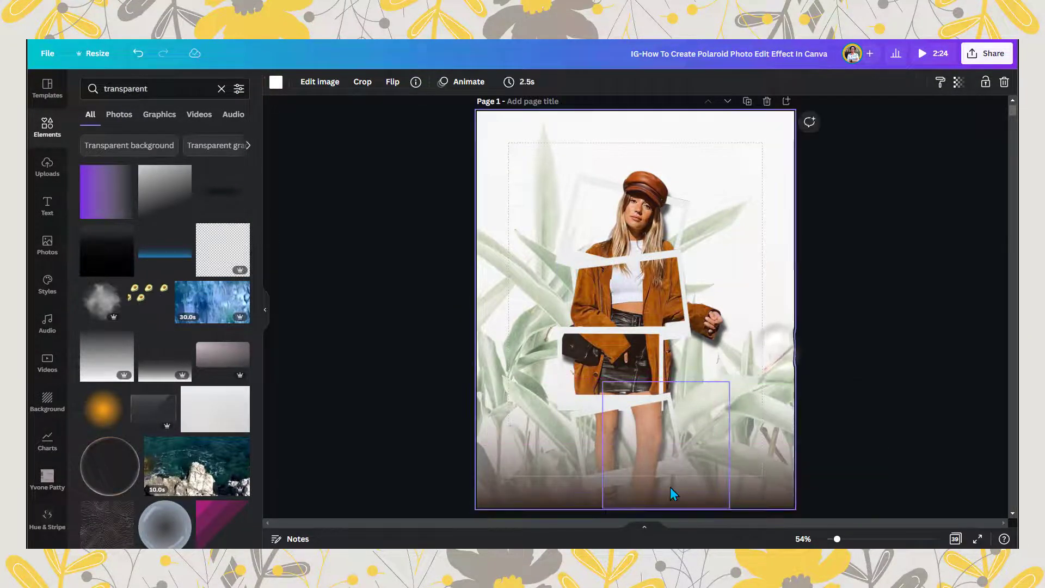
click(670, 488)
click(761, 306)
click(629, 487)
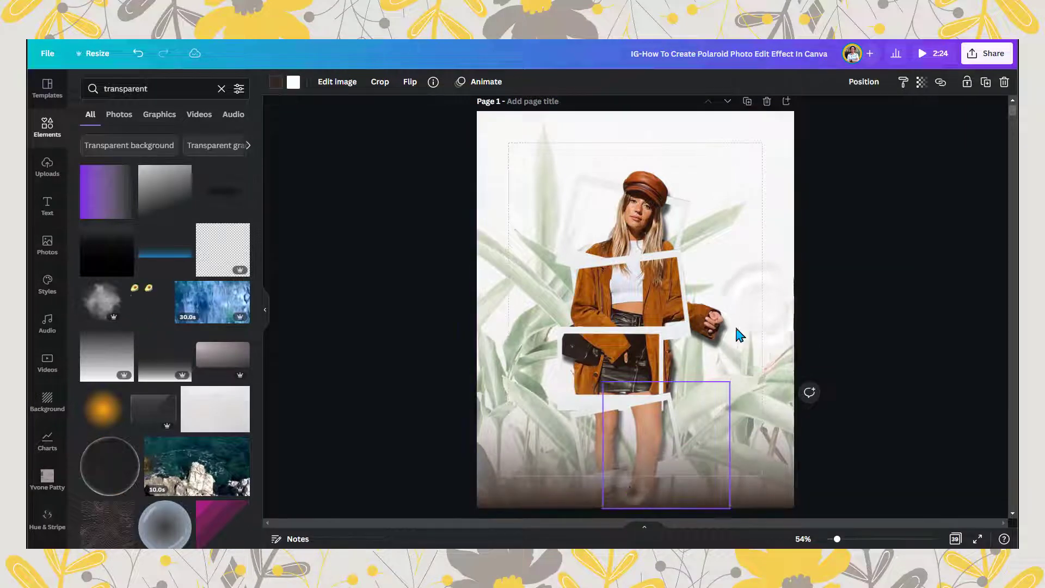
click(760, 272)
click(635, 485)
click(747, 477)
click(754, 333)
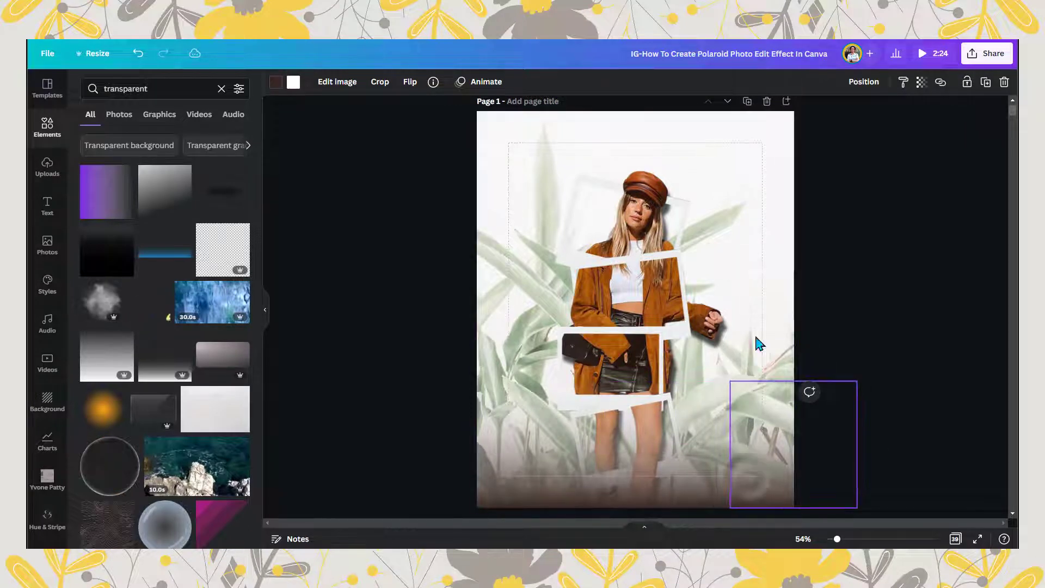
Step: Select the three gradient squares along the page's lower edge and group them
click(593, 489)
shift+click(661, 491)
shift+click(761, 489)
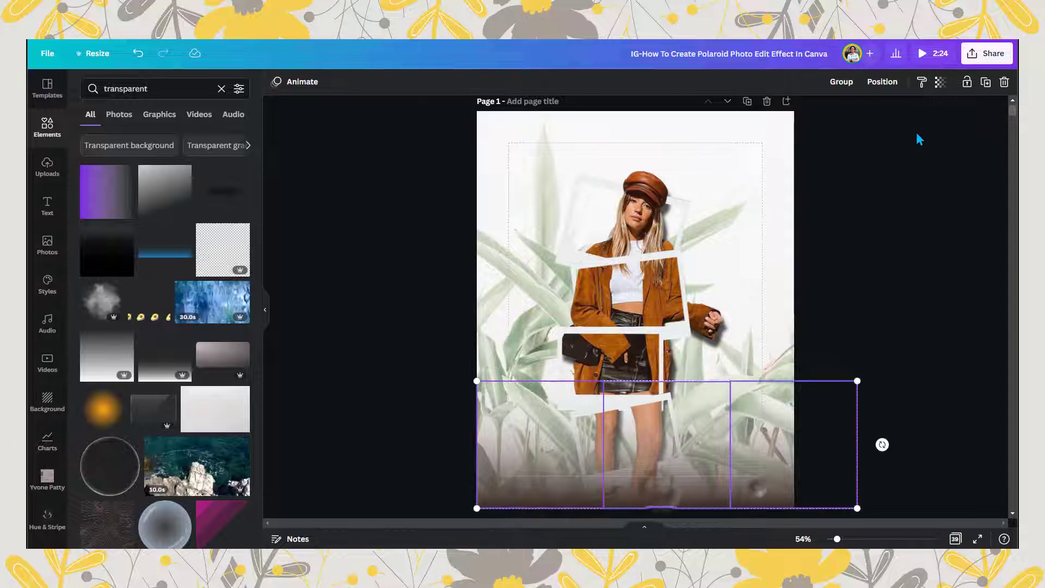
click(882, 81)
click(841, 82)
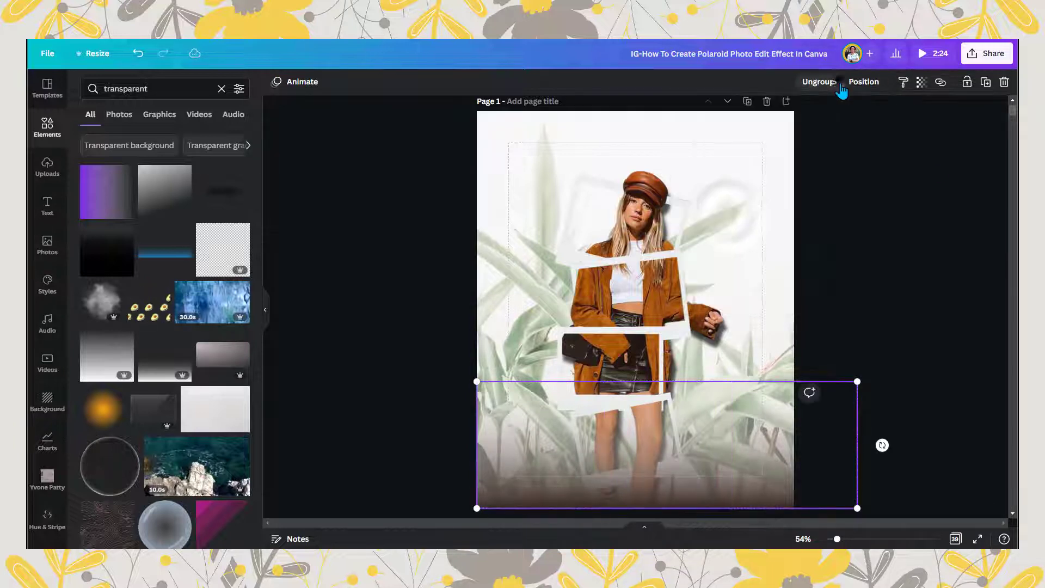
Step: Send the lower gradient group backward behind the woman and the polaroid frames
click(864, 82)
click(814, 120)
click(814, 115)
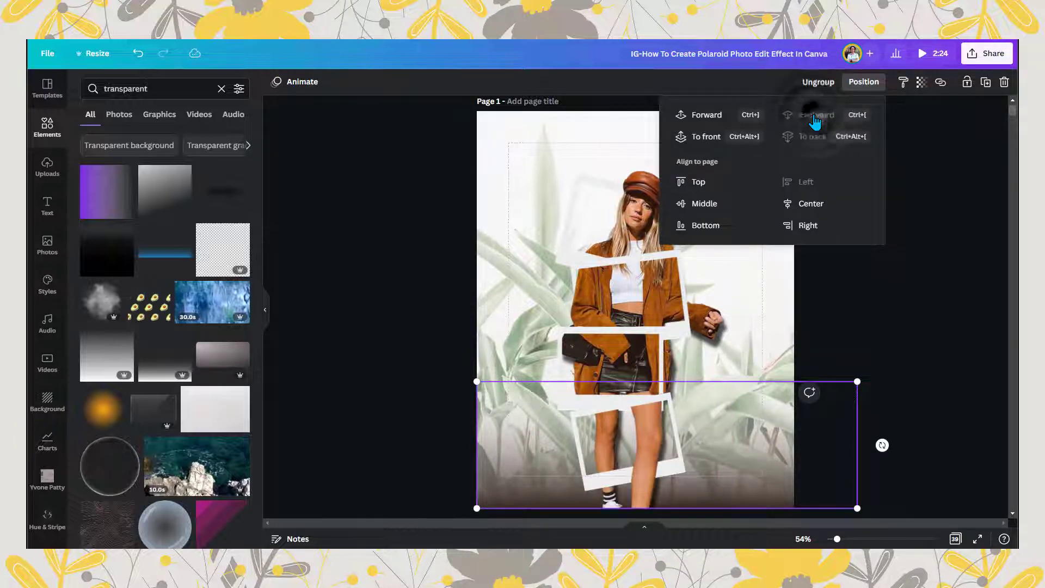
click(885, 247)
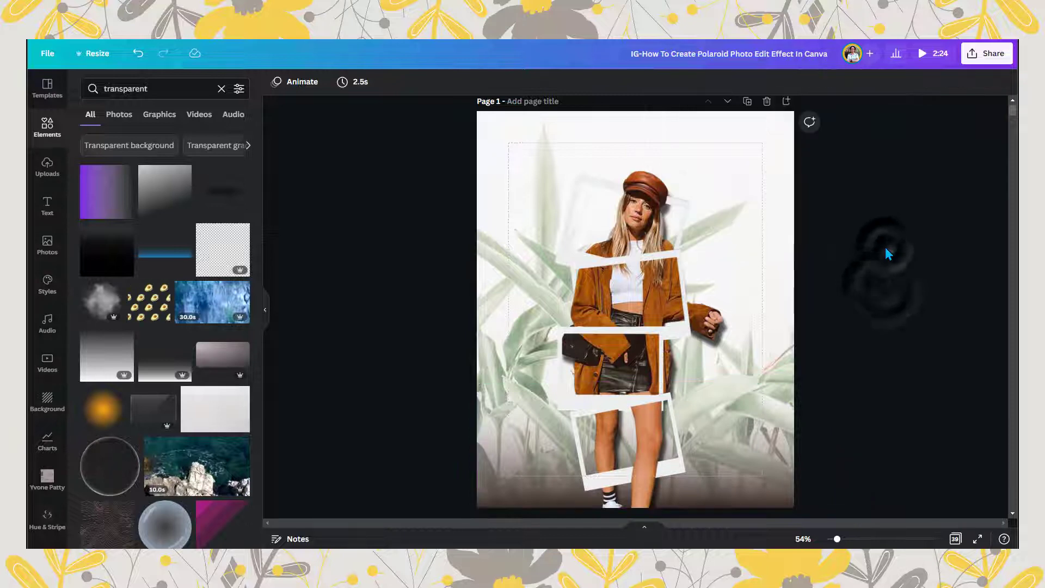
Step: Duplicate the gradient group, turn the copy upside down and position it across the page's upper edge, fading downward
click(759, 493)
drag(760, 493, 725, 235)
drag(662, 304, 655, 168)
drag(747, 190, 756, 123)
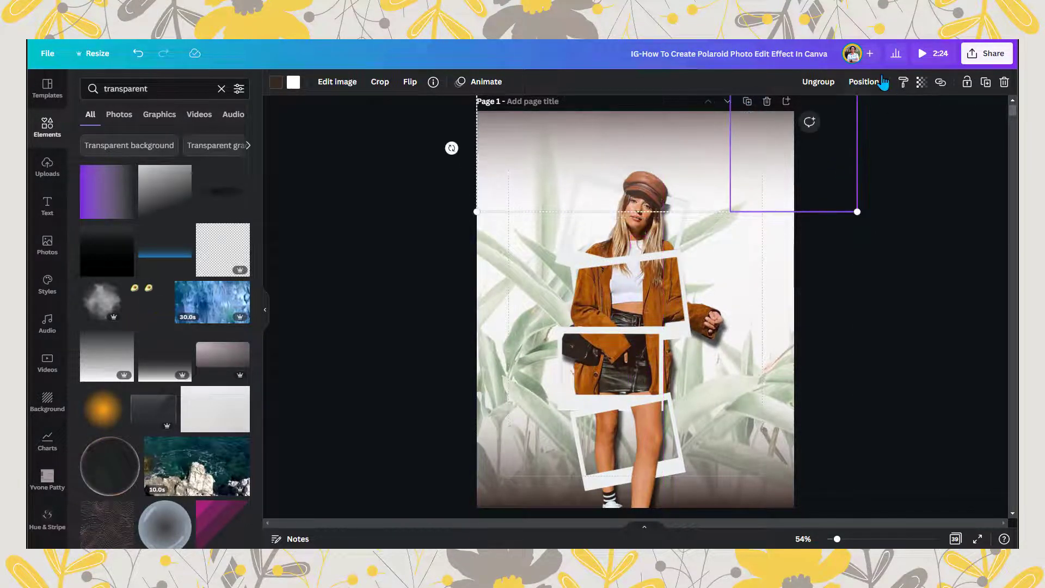
Step: Send the upper gradient group to the back, behind the woman's cap and the top frame
click(883, 82)
click(822, 137)
click(894, 223)
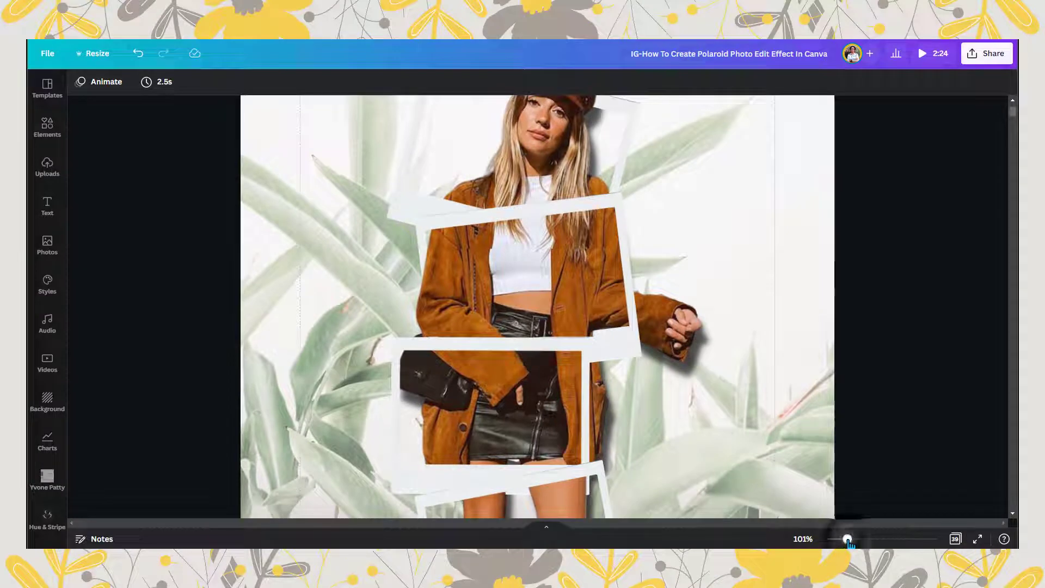
drag(848, 541, 837, 540)
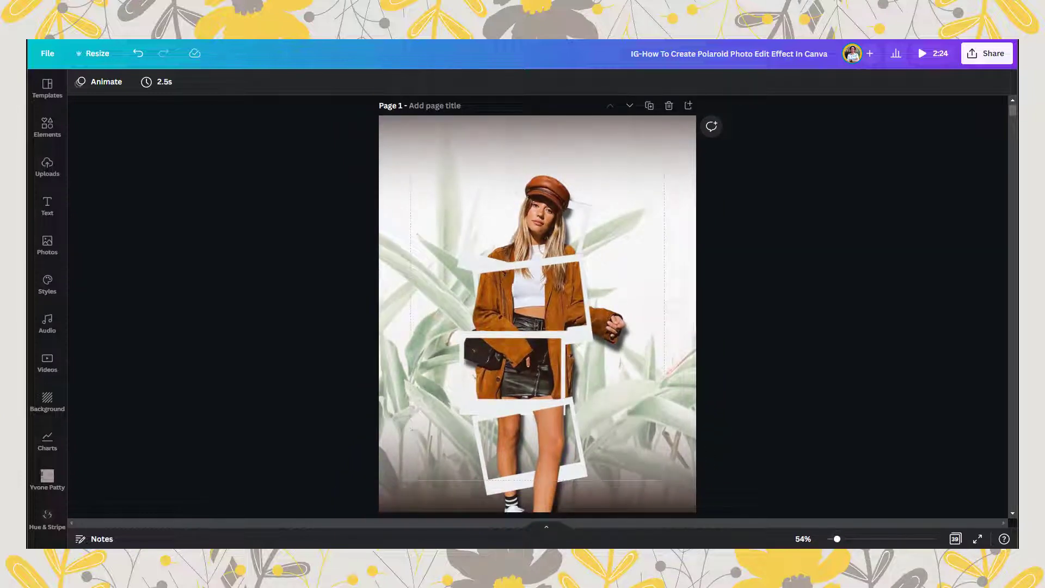